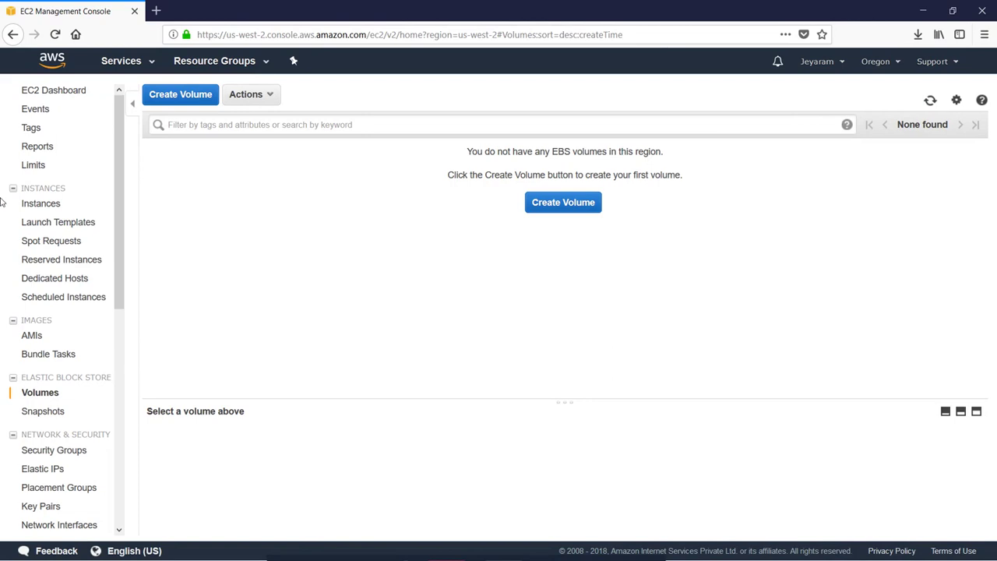
Start launching a new EC2 instance, limit the images to free tier only, and choose the Microsoft Windows Server 2012 R2 Base AMI
click(40, 203)
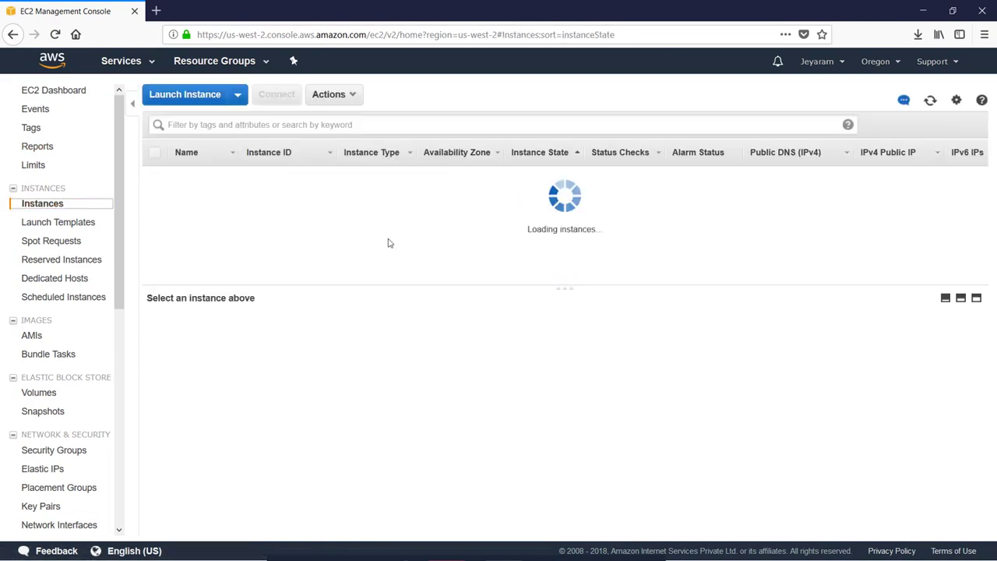
click(201, 97)
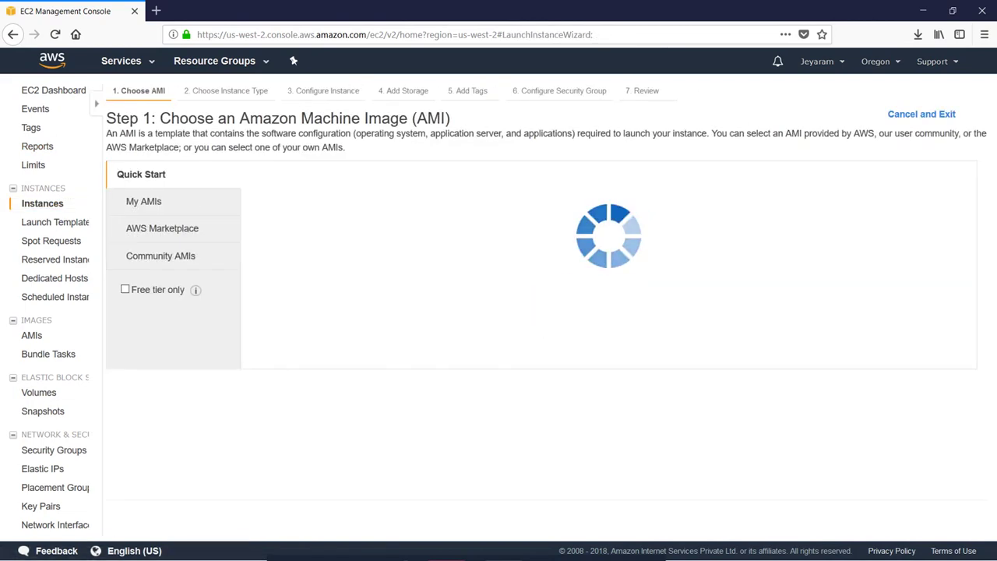
click(44, 290)
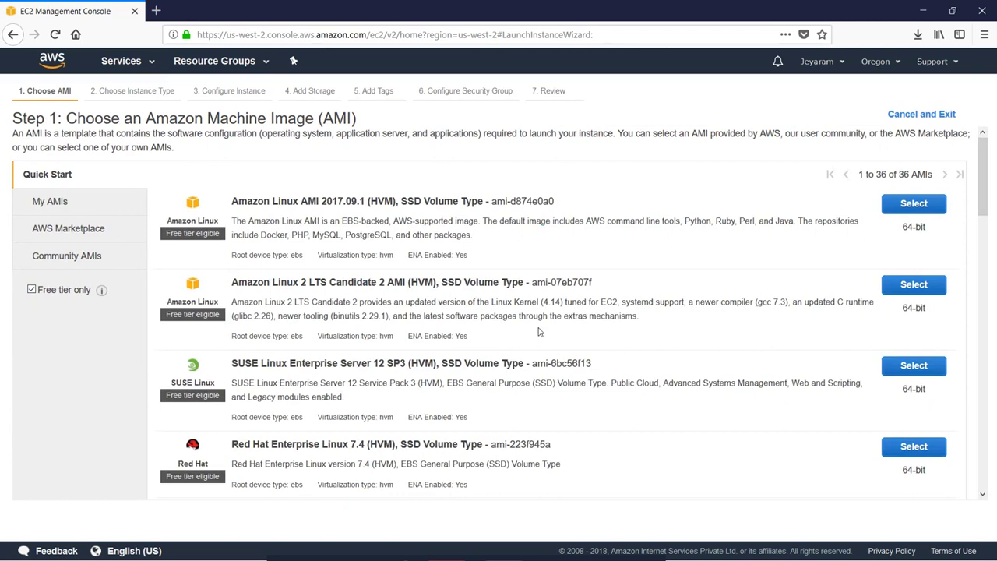
scroll(539, 332, down, 10)
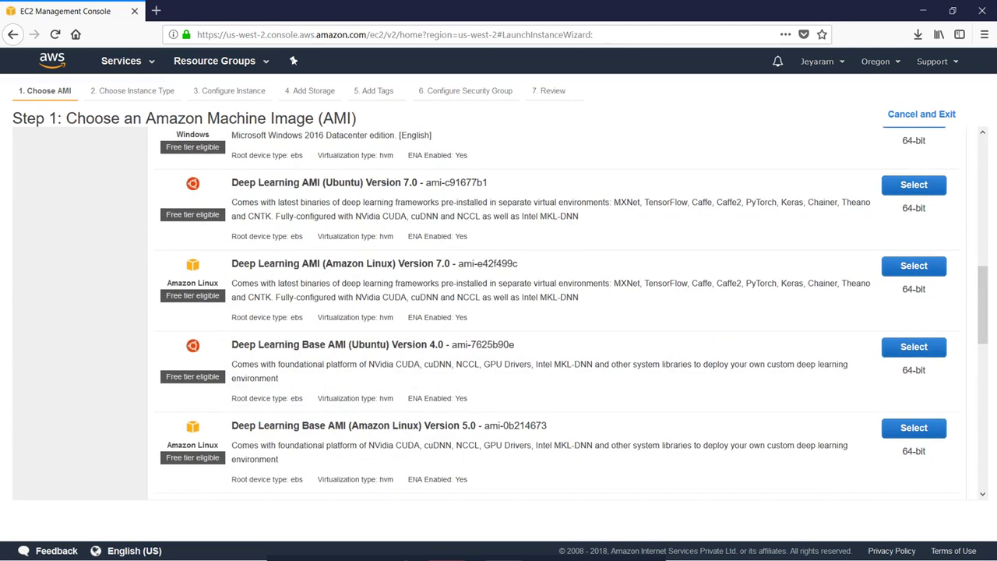
scroll(546, 327, down, 5)
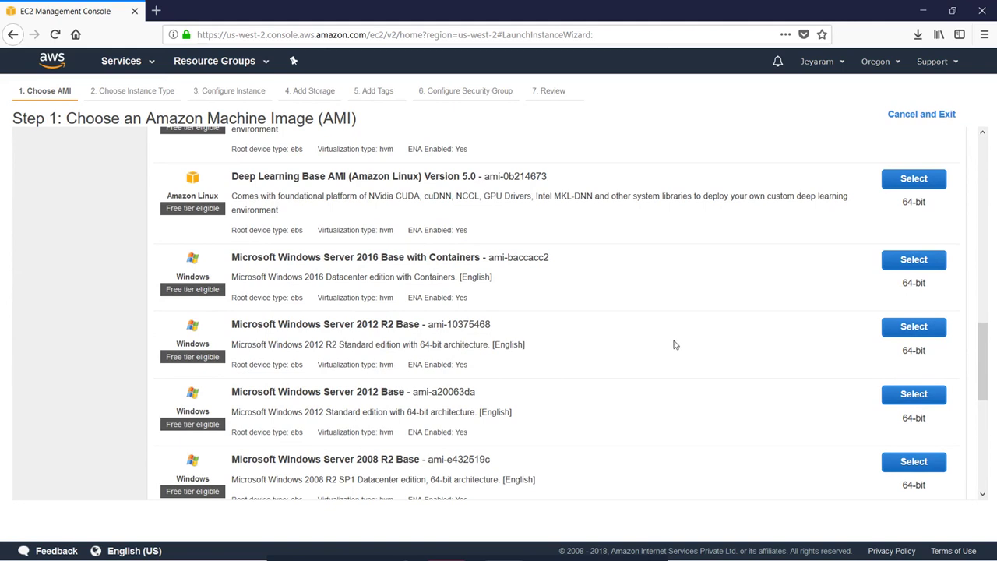
click(914, 326)
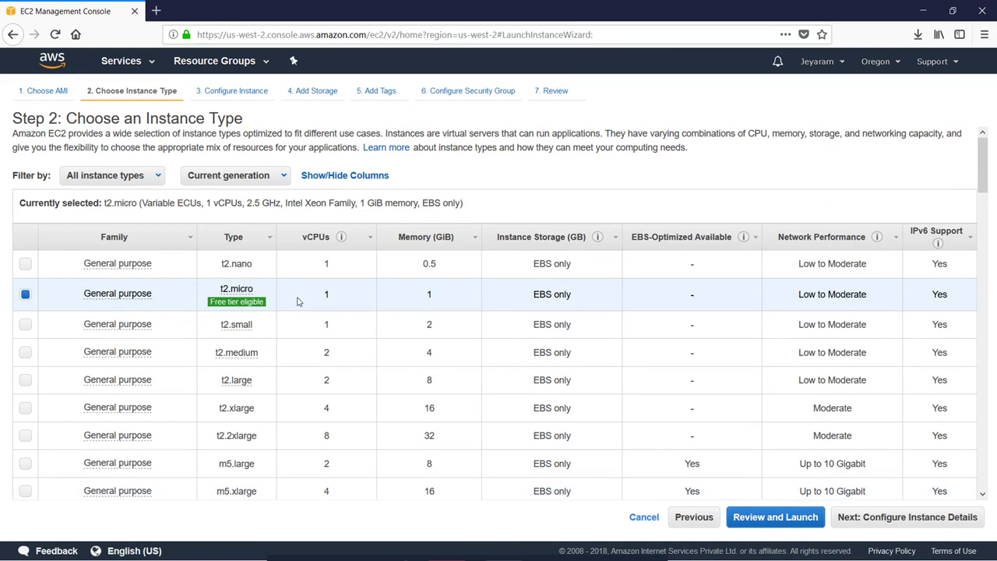
Accept the t2.micro type, the default instance details and the 30 GiB General Purpose SSD root volume, continuing to the tag settings
click(947, 523)
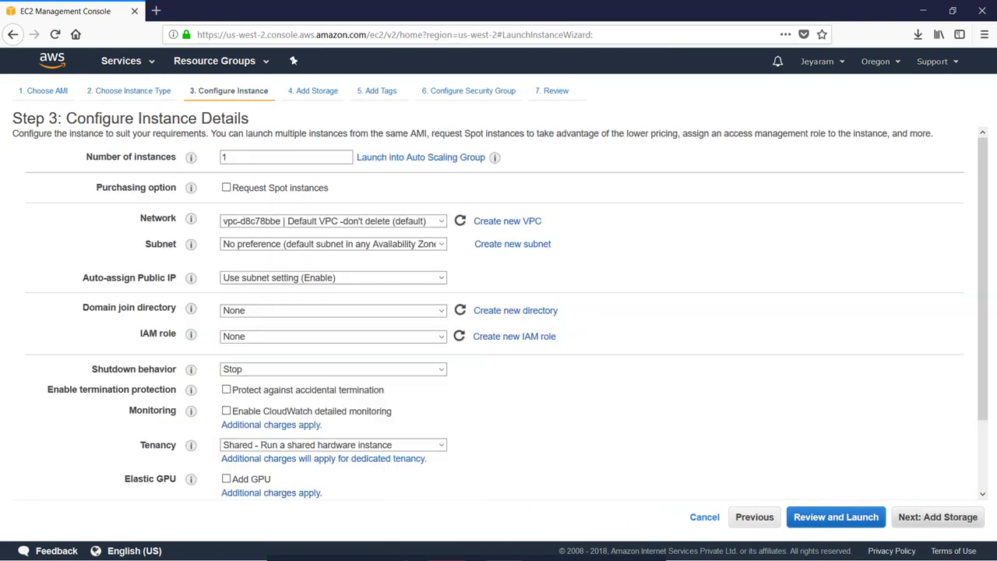
click(945, 516)
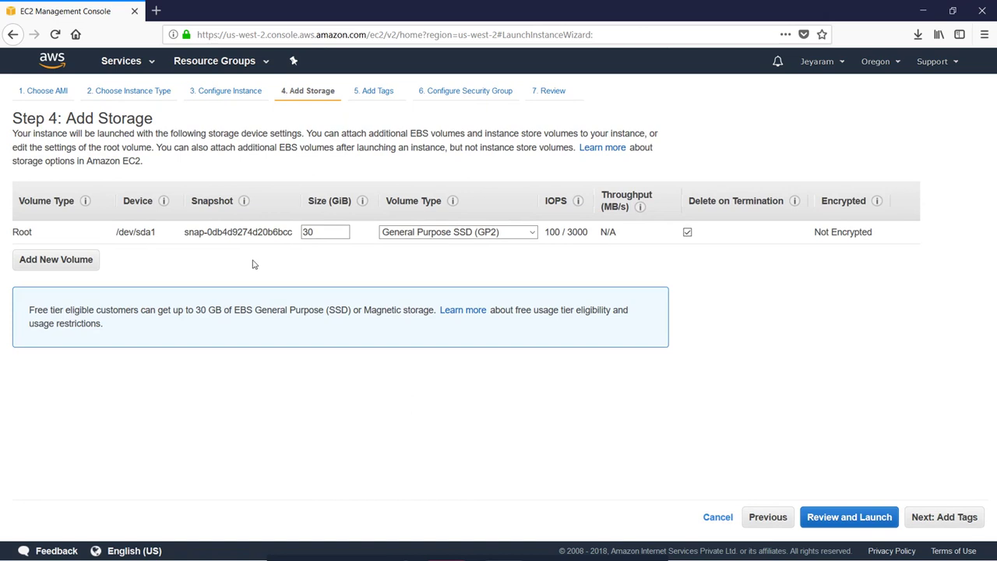
click(325, 233)
click(937, 517)
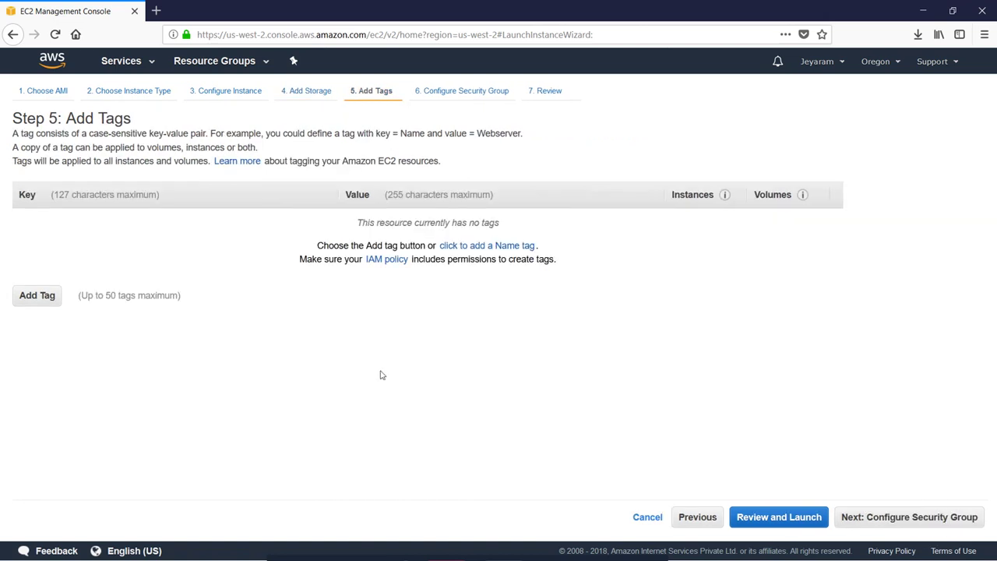
Add a tag with the key Name and the value Windows Machine to the instance and its volumes
click(24, 301)
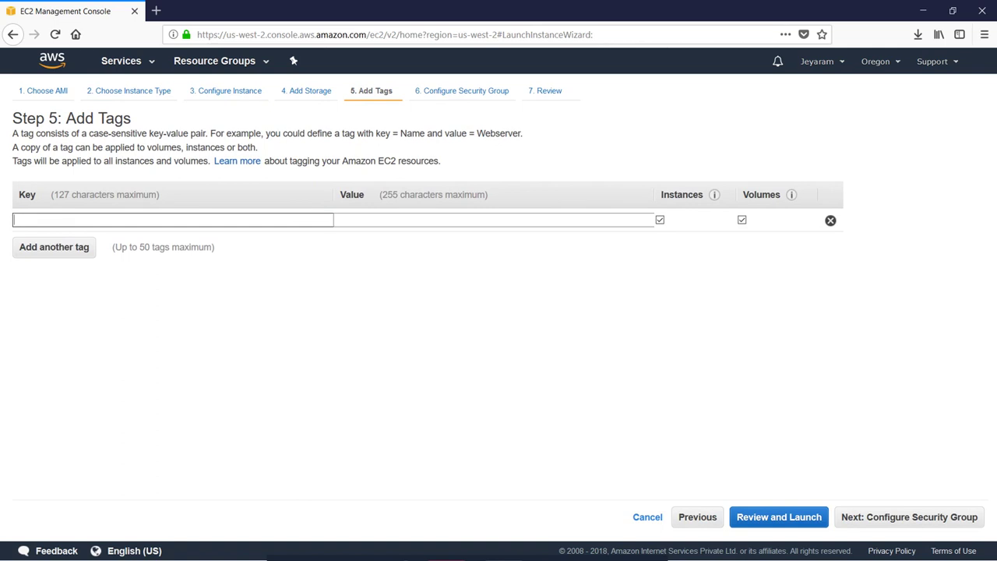
text(Na)
key(BackSpace)
text(amme)
key(BackSpace)
key(BackSpace)
text(e)
key(Tab)
text(Wind)
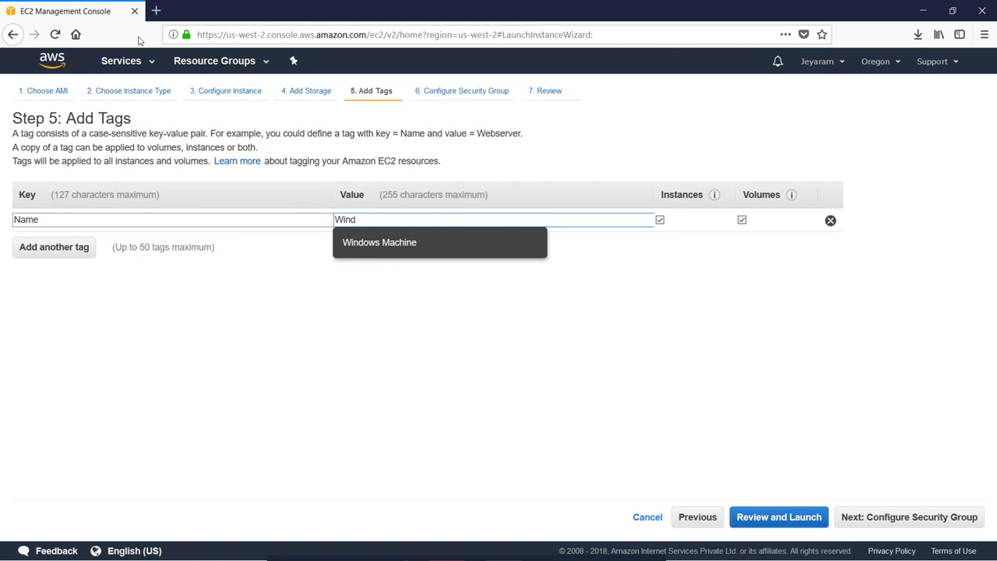
click(408, 245)
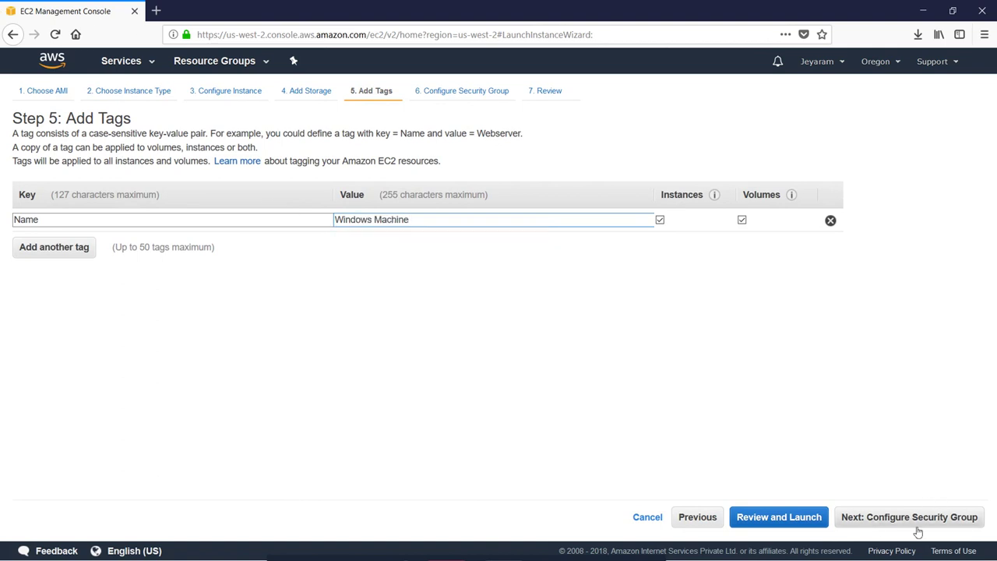
Assign the existing security group Practice-ec2 to the instance and proceed to the launch review
click(918, 521)
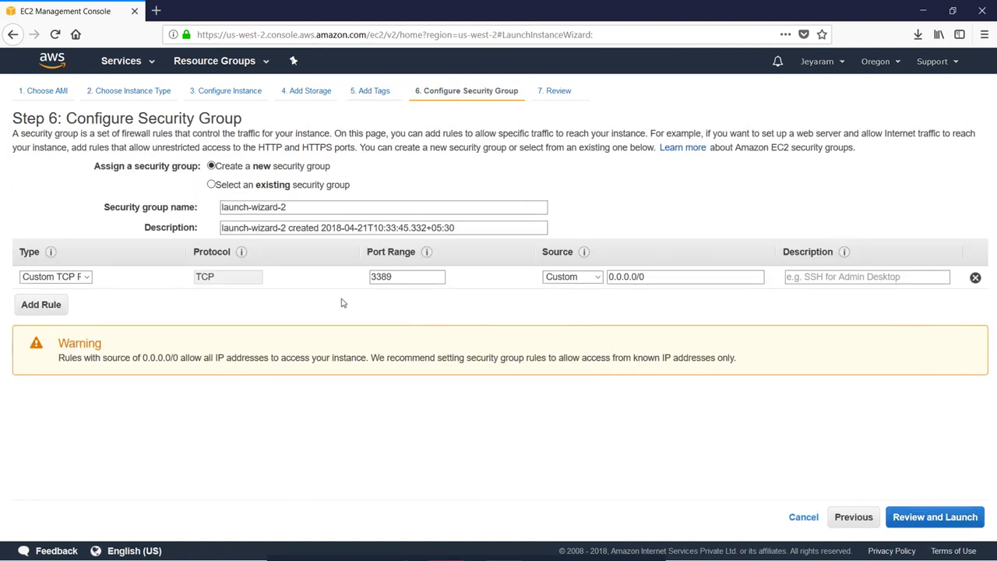
click(285, 187)
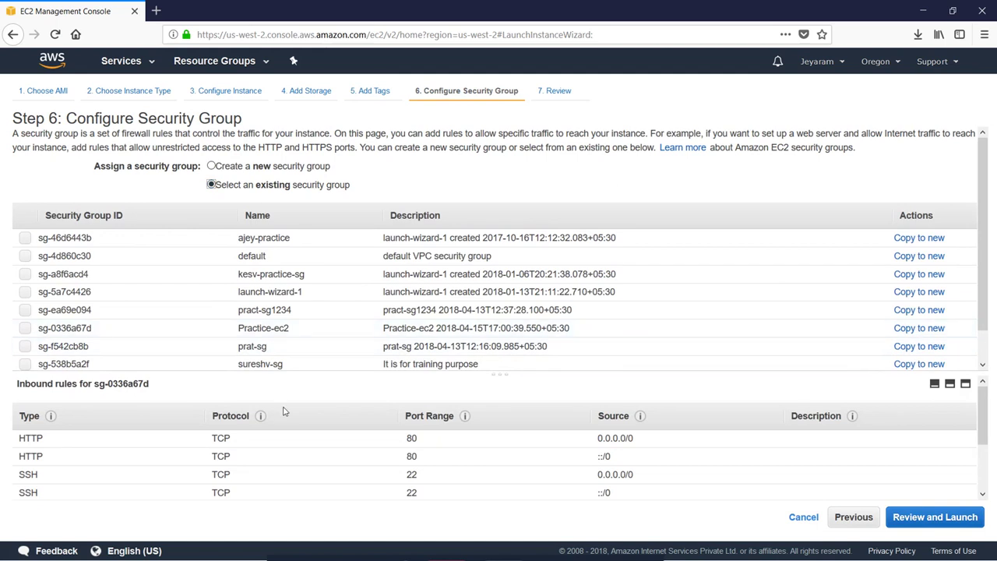
click(25, 328)
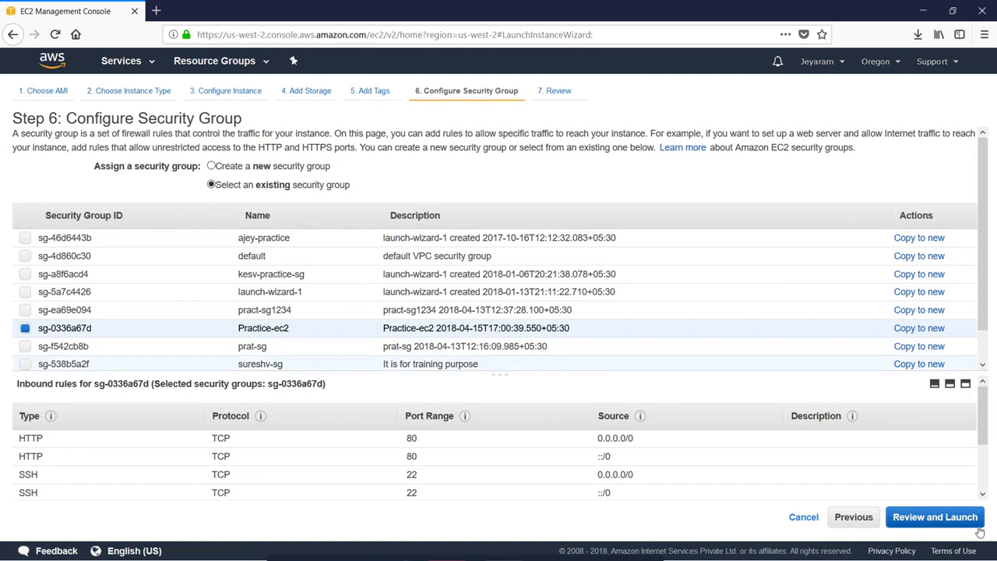
click(950, 517)
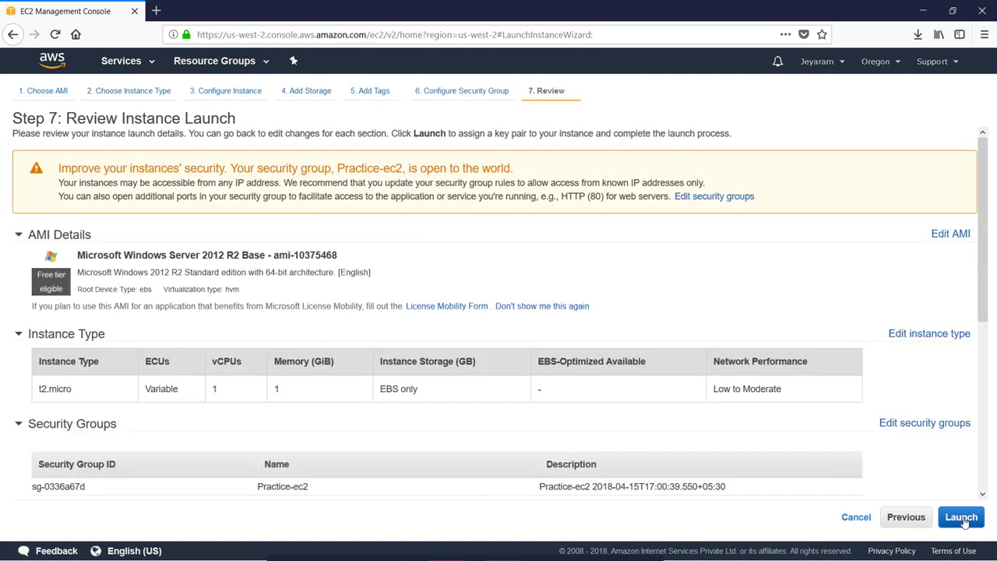
Launch the instance with the existing key pair practice-ec2, acknowledging access to its private key file
click(962, 518)
click(496, 349)
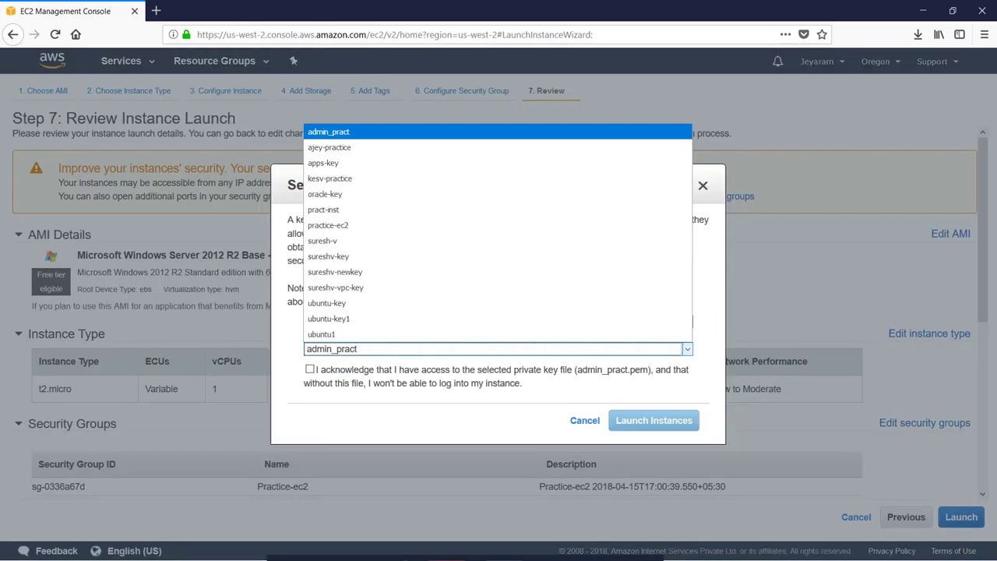
click(363, 226)
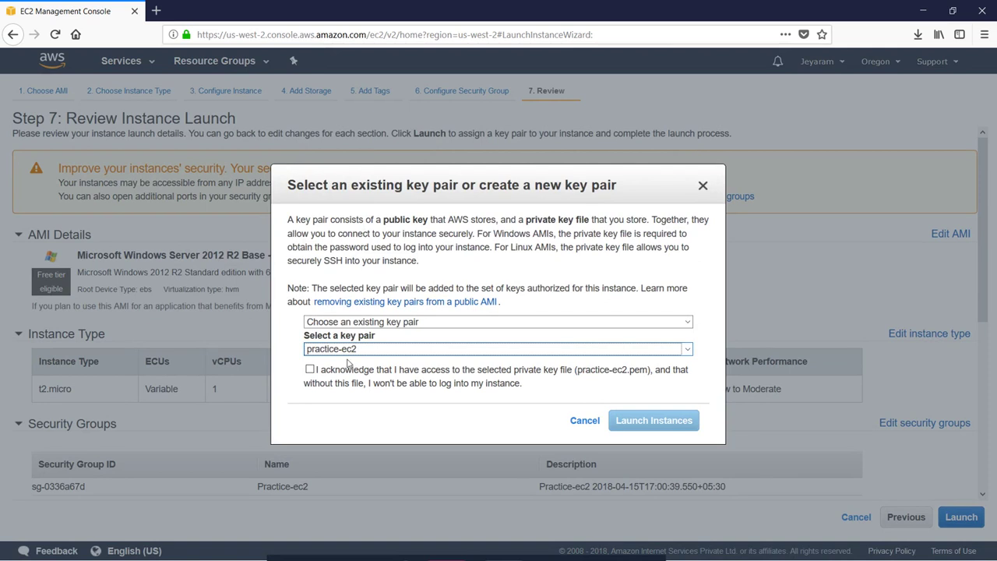
click(310, 369)
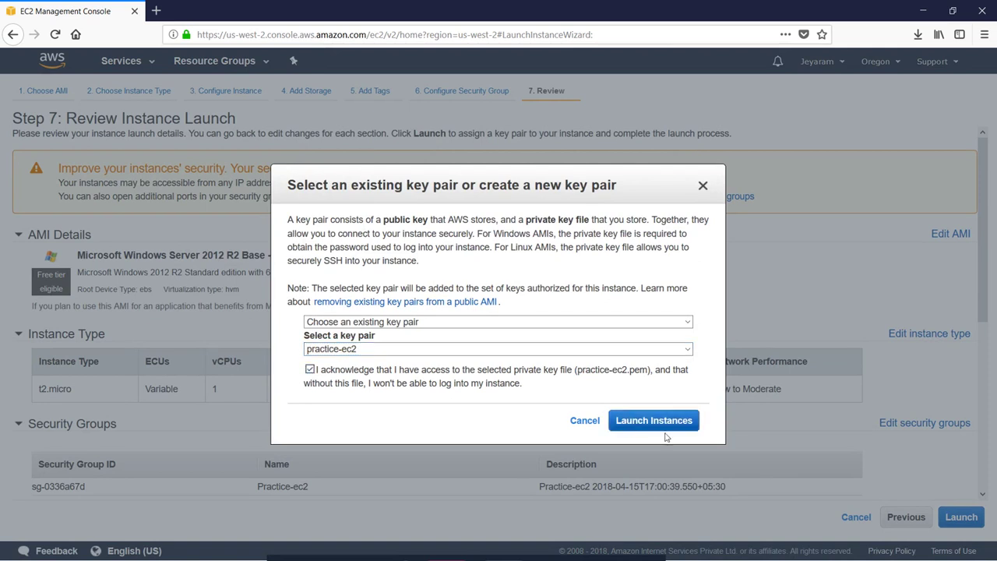
click(666, 425)
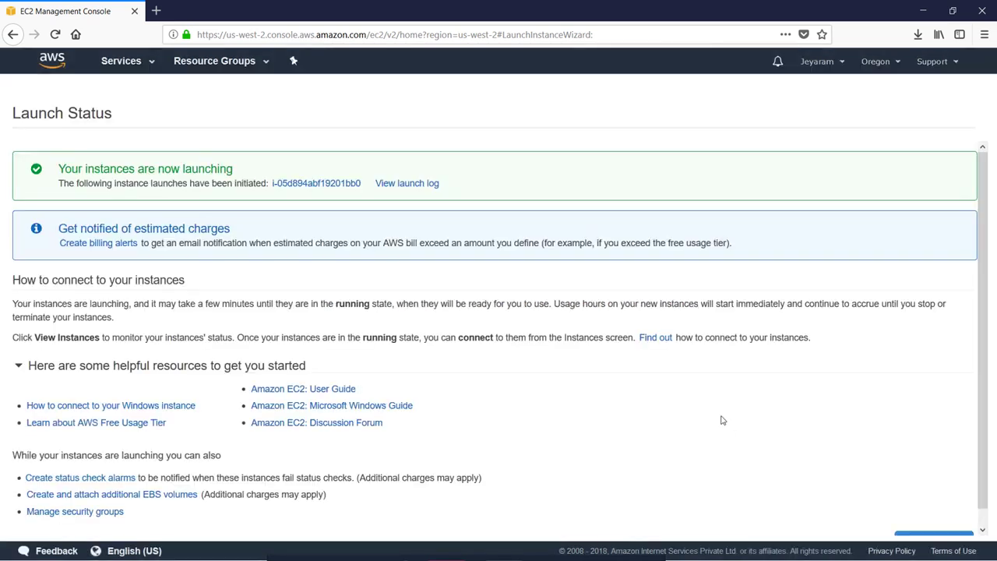
Download the Remote Desktop file for the Windows Machine instance and try to retrieve its administrator password
scroll(964, 492, down, 1)
click(935, 525)
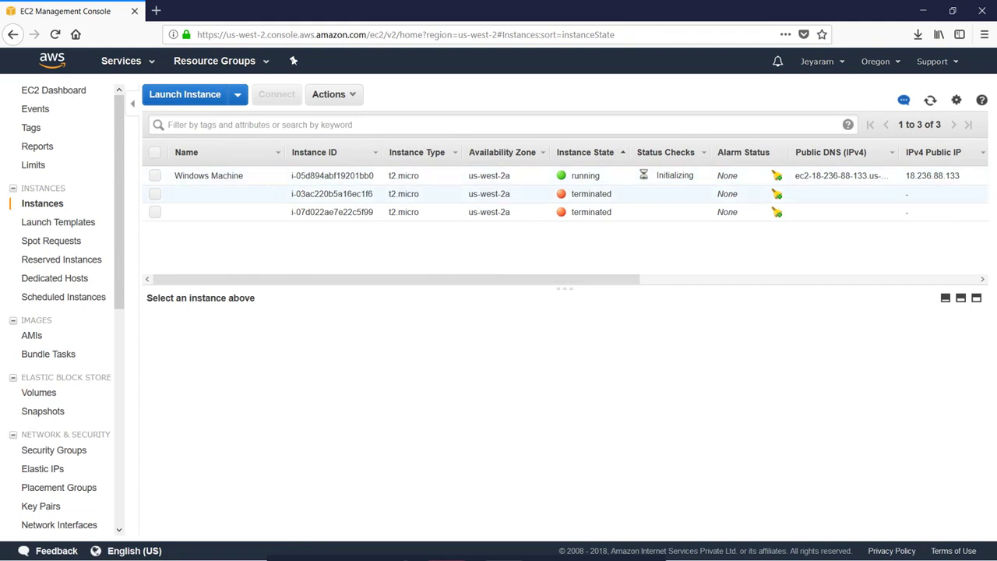
click(155, 177)
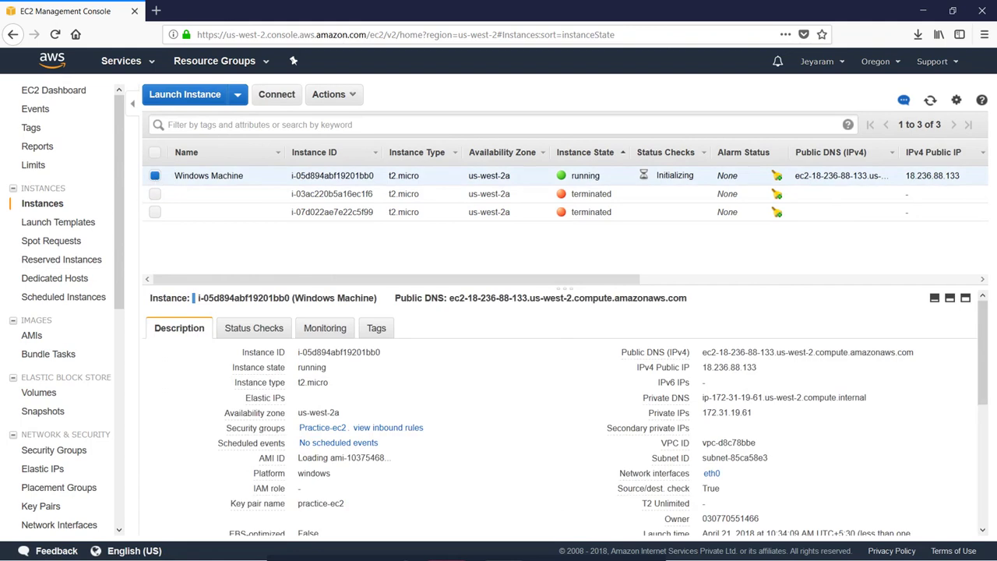
click(277, 95)
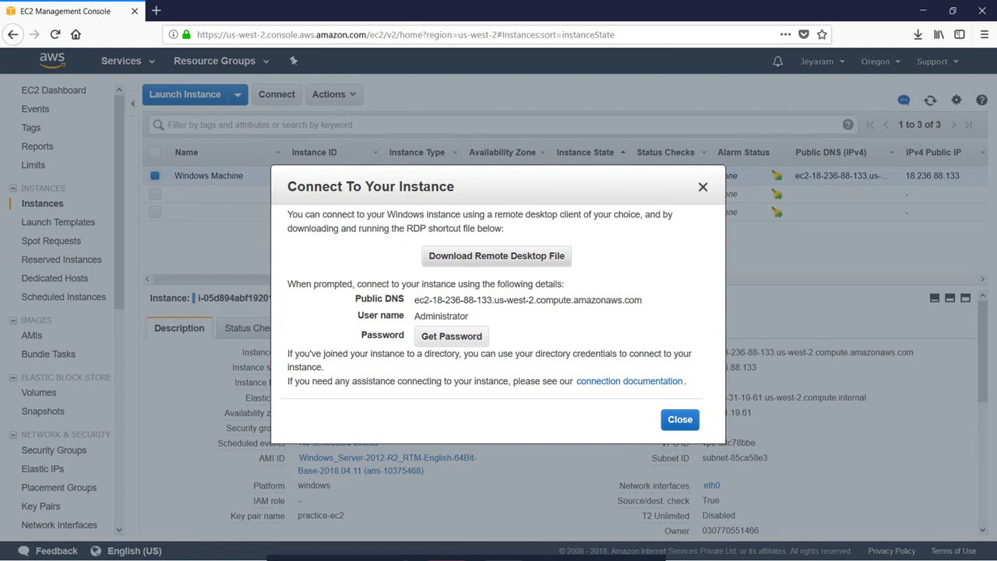
click(491, 255)
click(548, 359)
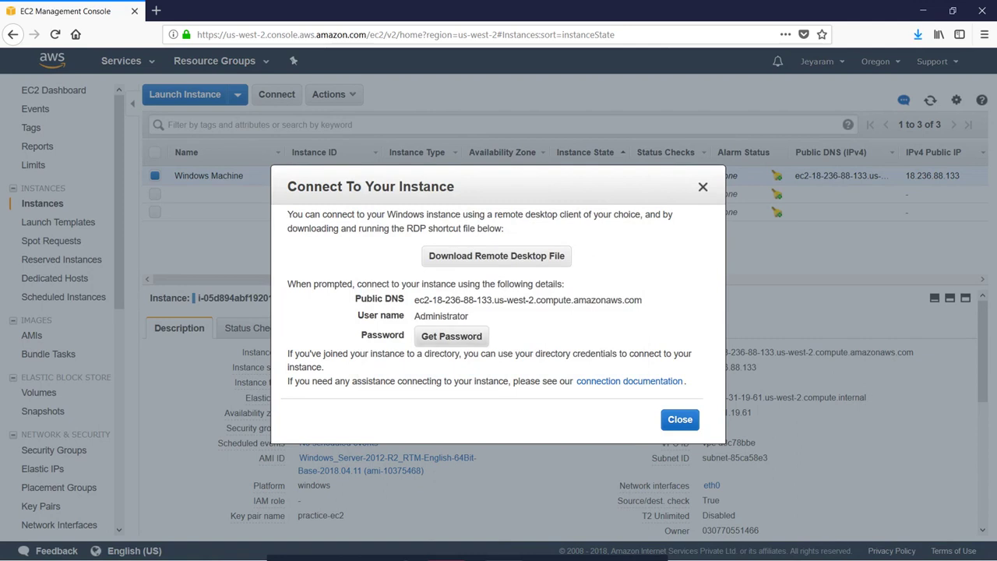
click(449, 340)
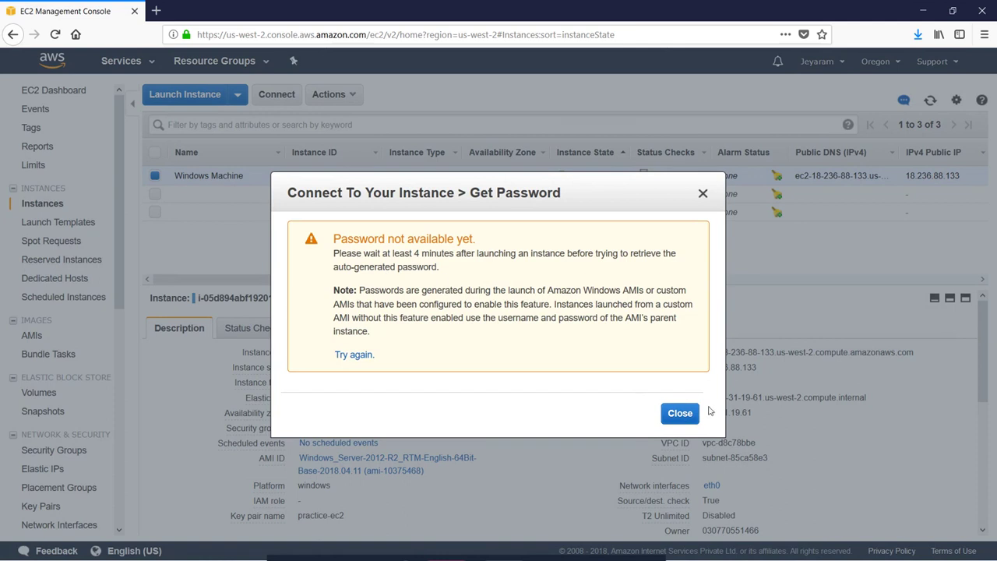
click(692, 413)
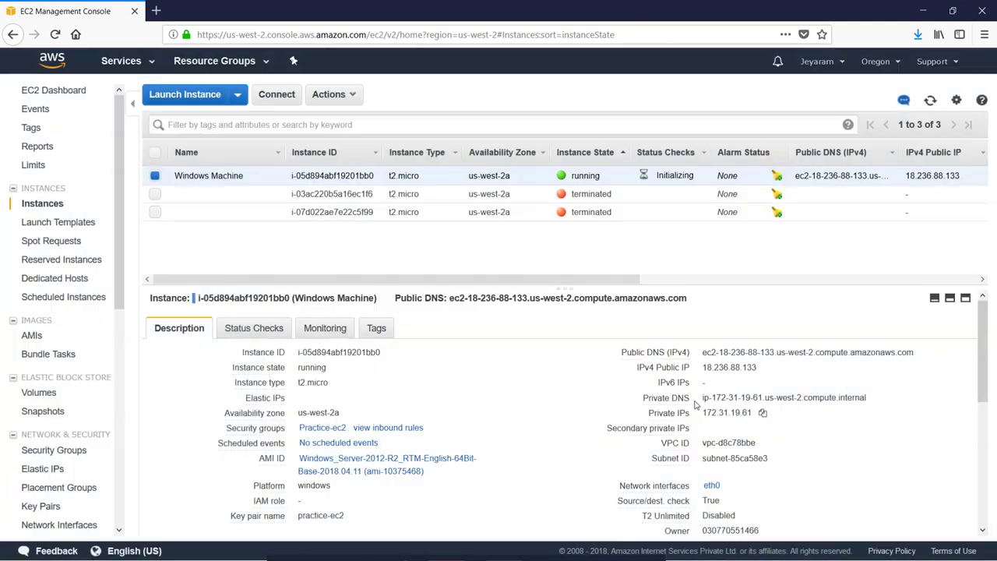
click(46, 395)
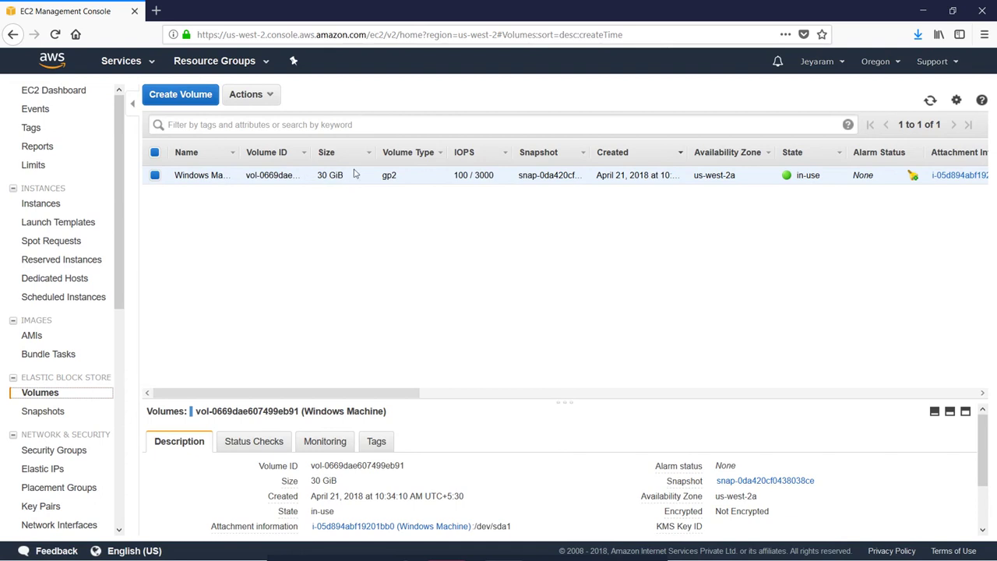
click(169, 95)
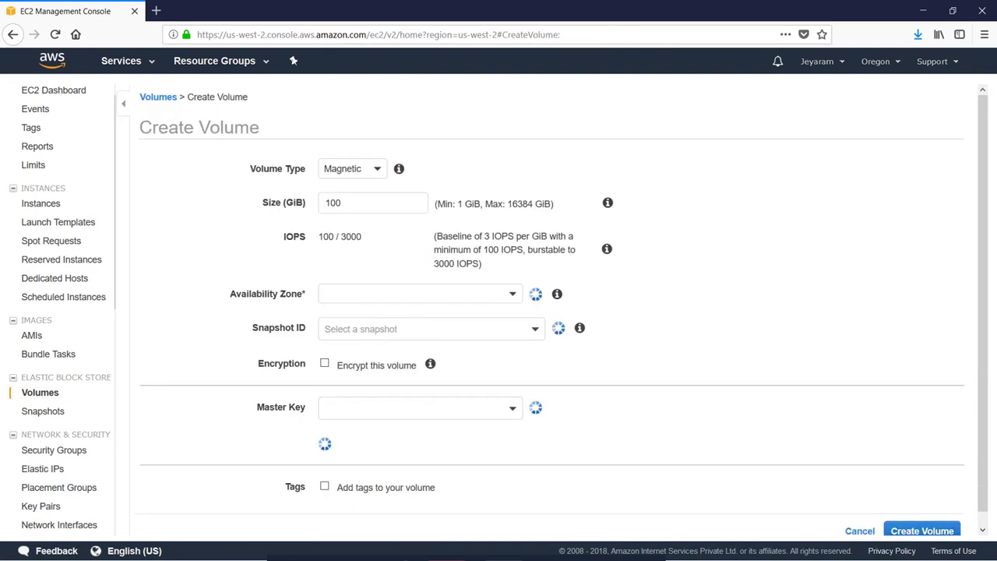
key(Tab)
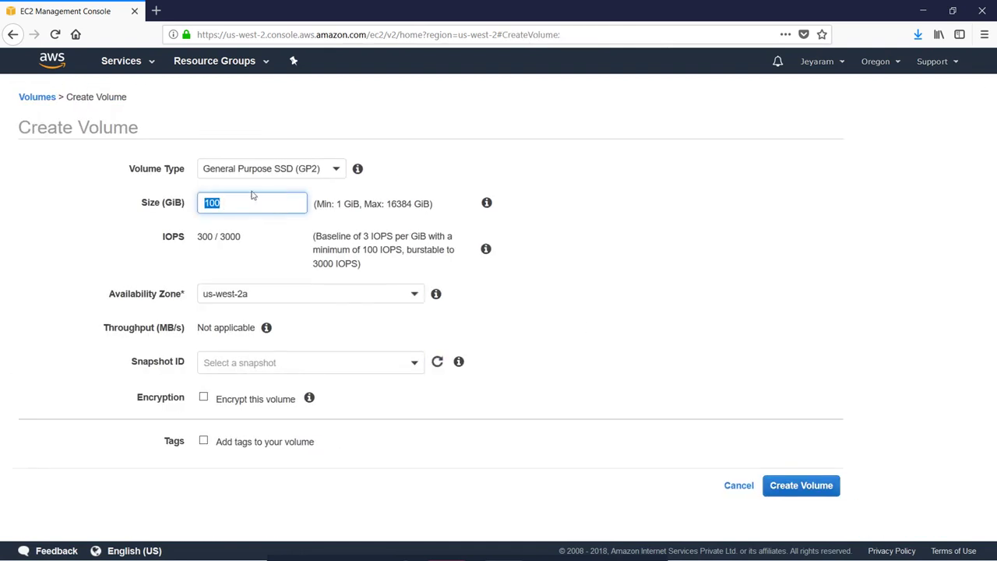
text(2)
key(Tab)
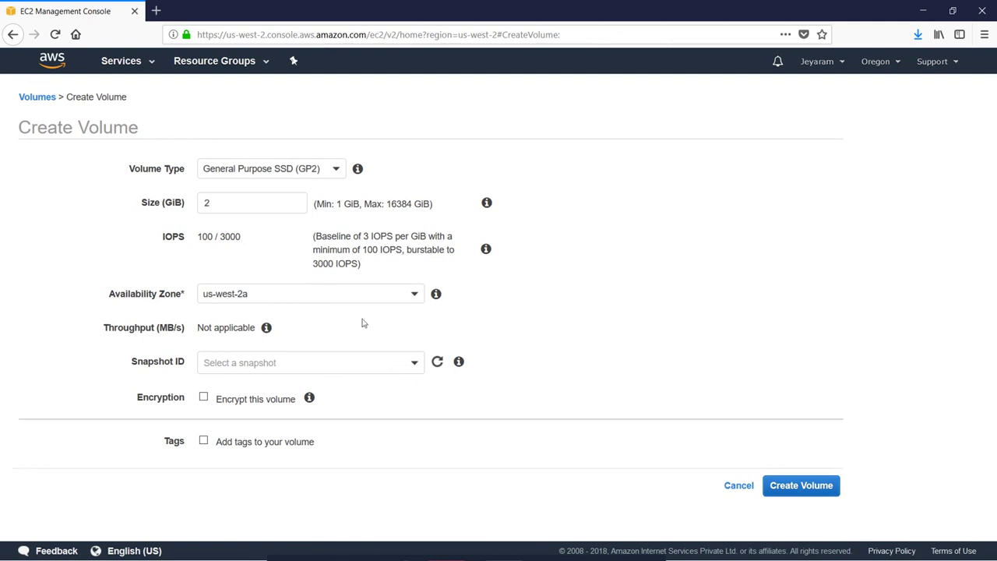
click(736, 487)
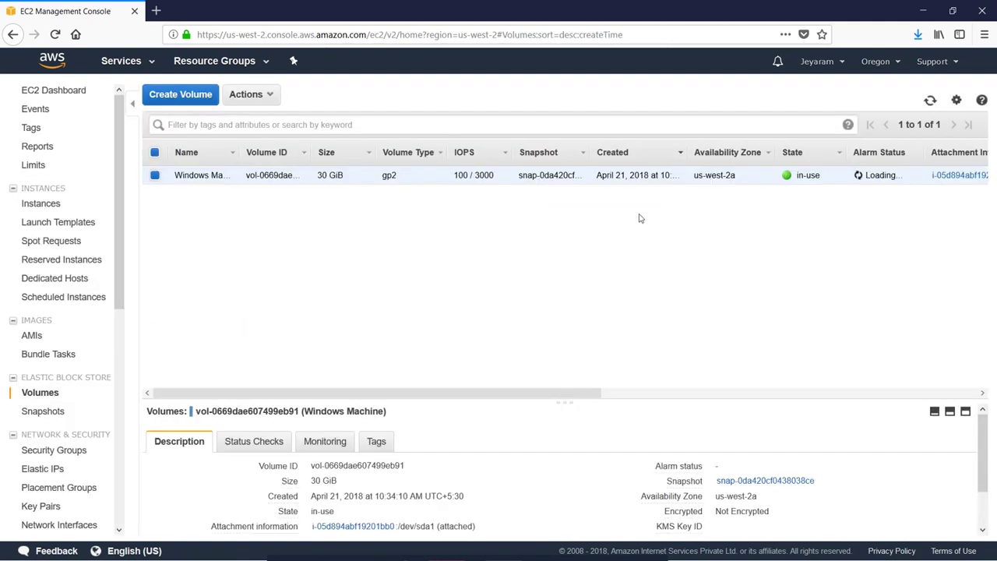
Check the Windows Machine instance's availability zone and create a 2 GiB General Purpose SSD (GP2) volume in us-west-2a
click(56, 208)
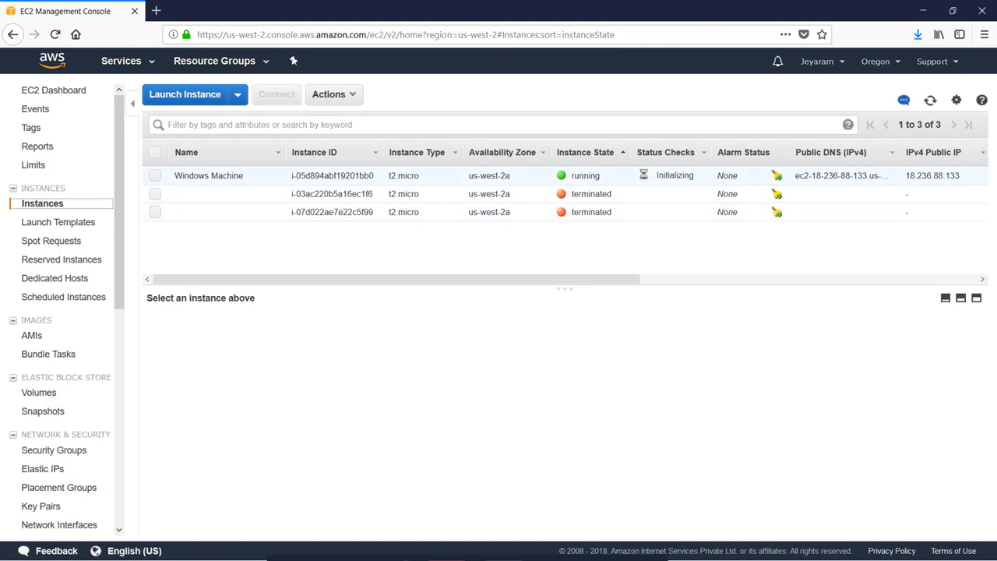
click(519, 175)
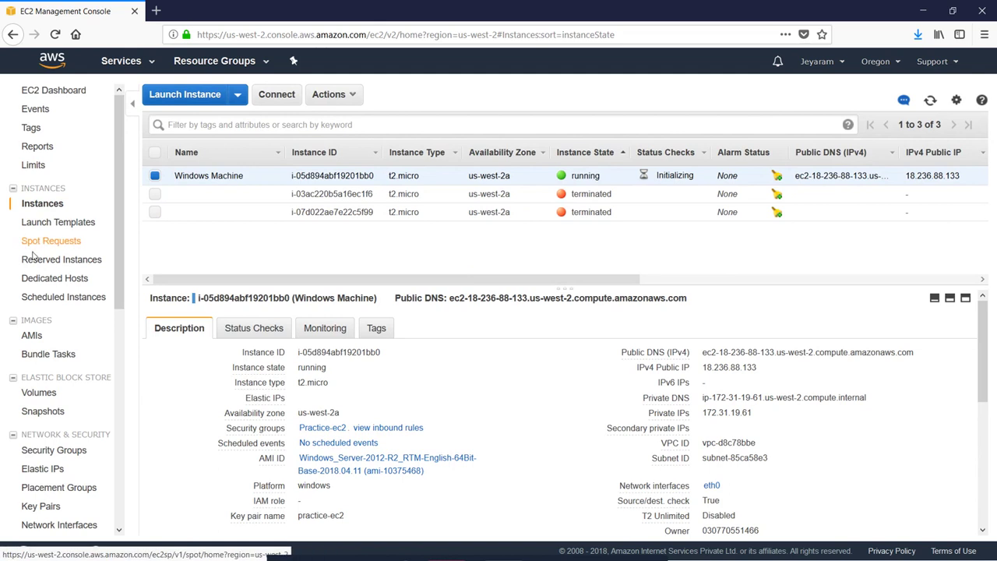
click(58, 392)
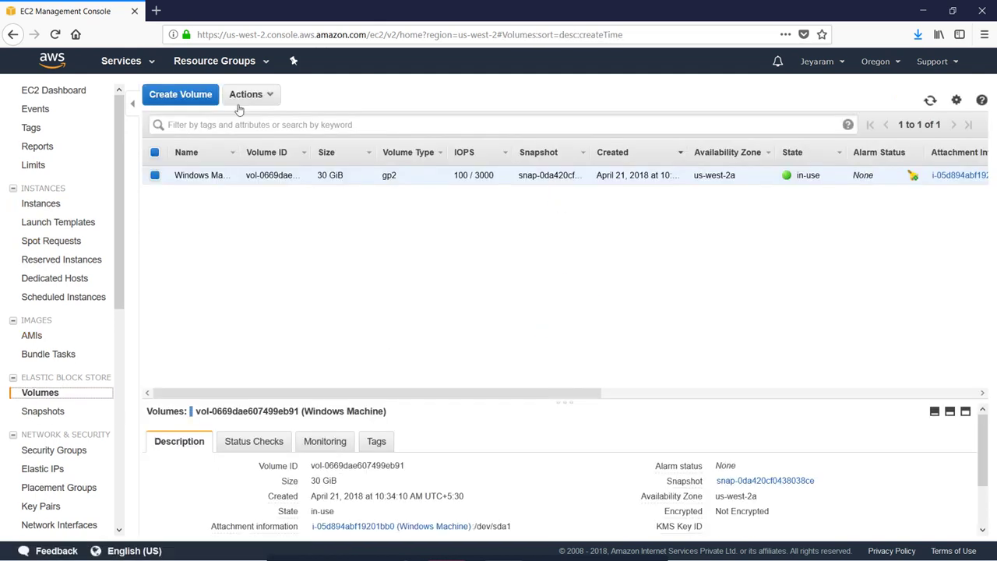
click(191, 97)
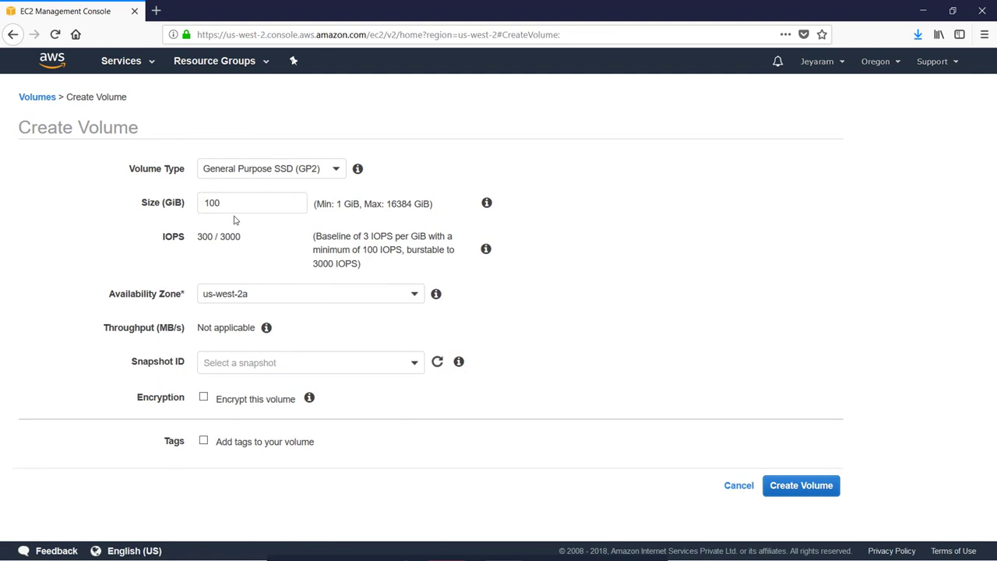
click(125, 201)
text(2)
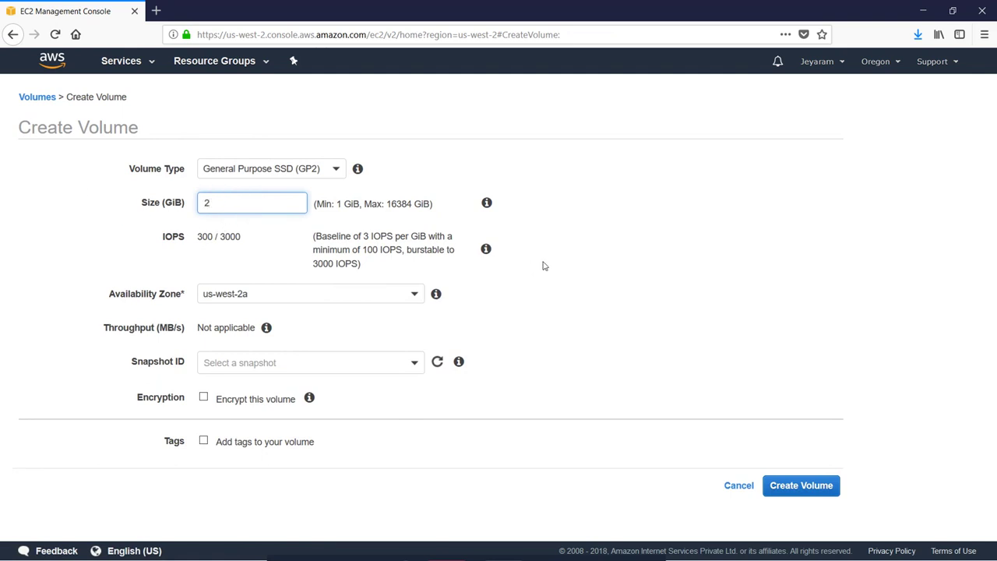
click(361, 275)
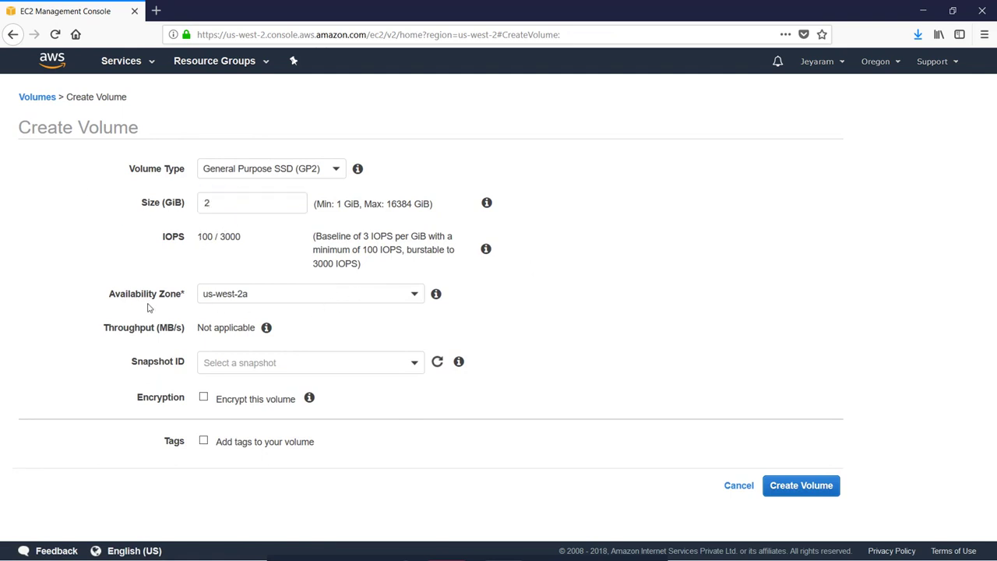
click(785, 484)
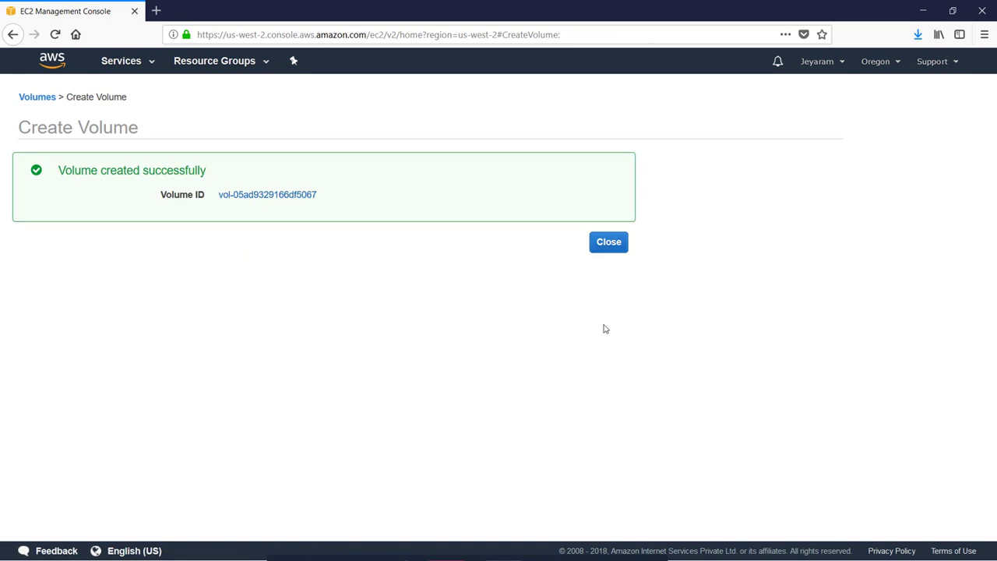
click(616, 245)
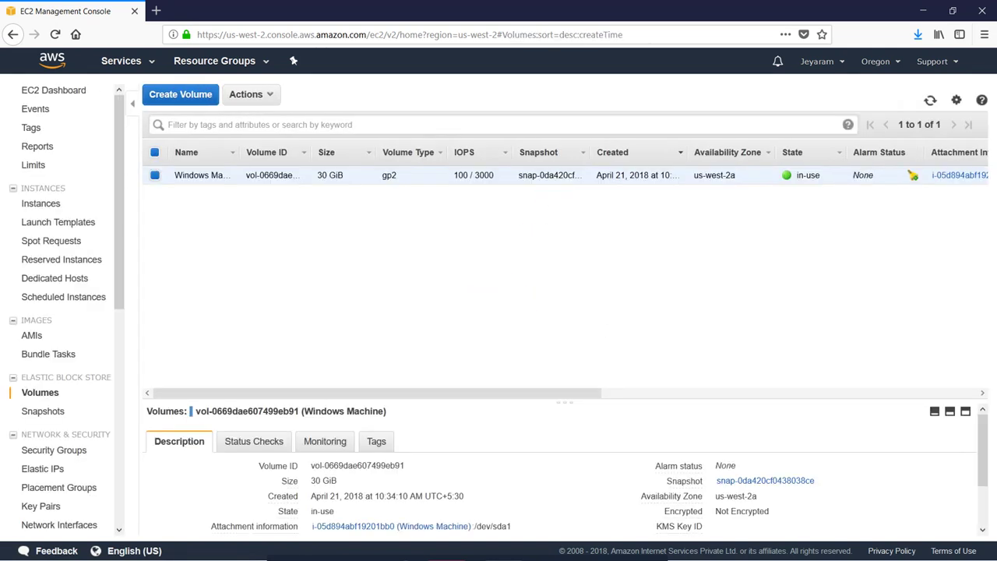
Refresh the volume list, name the new 2 GiB volume wins-vol, and check the volumes' attachment information
click(930, 101)
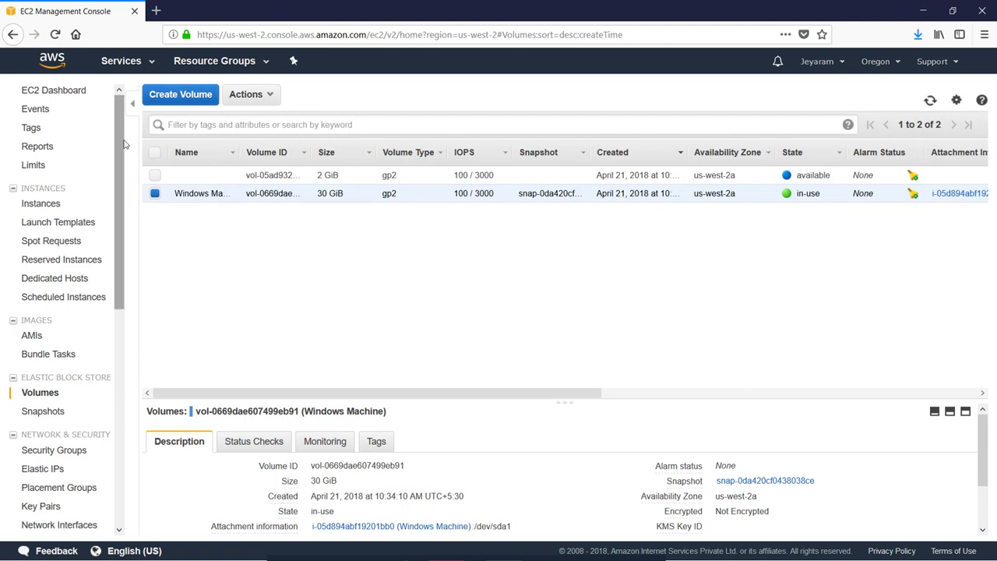
click(229, 175)
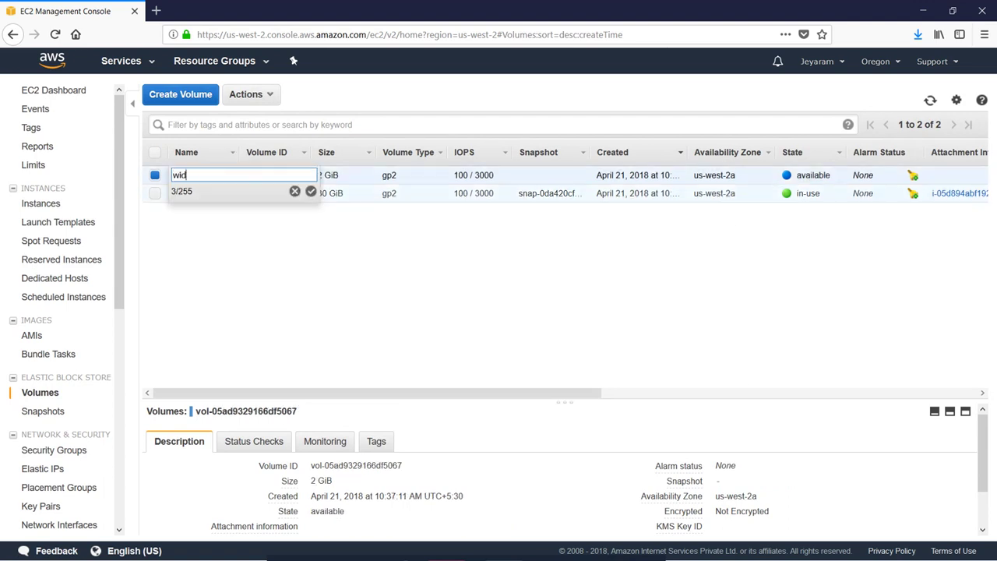
text(widn)
key(BackSpace)
key(BackSpace)
click(311, 192)
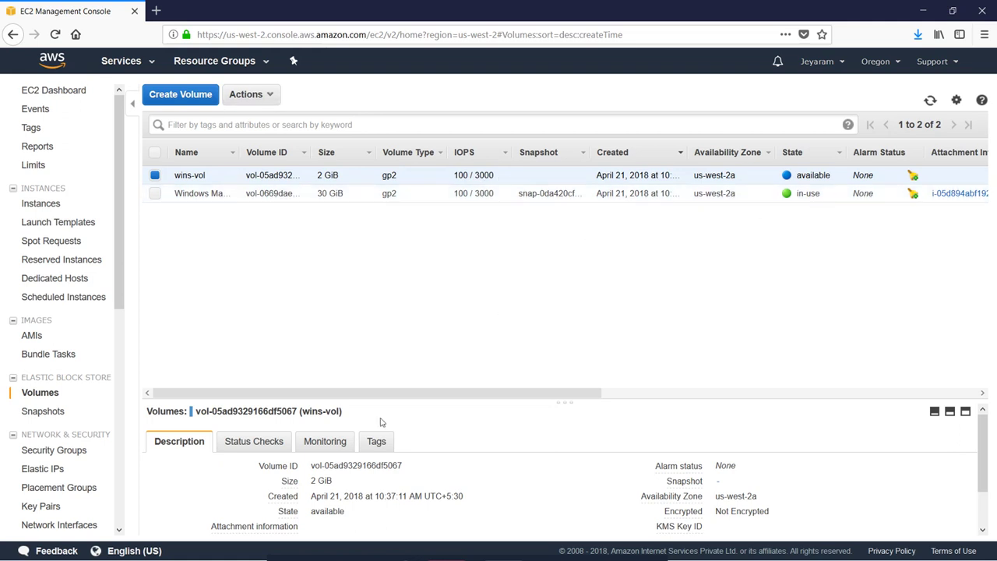
drag(416, 392, 615, 390)
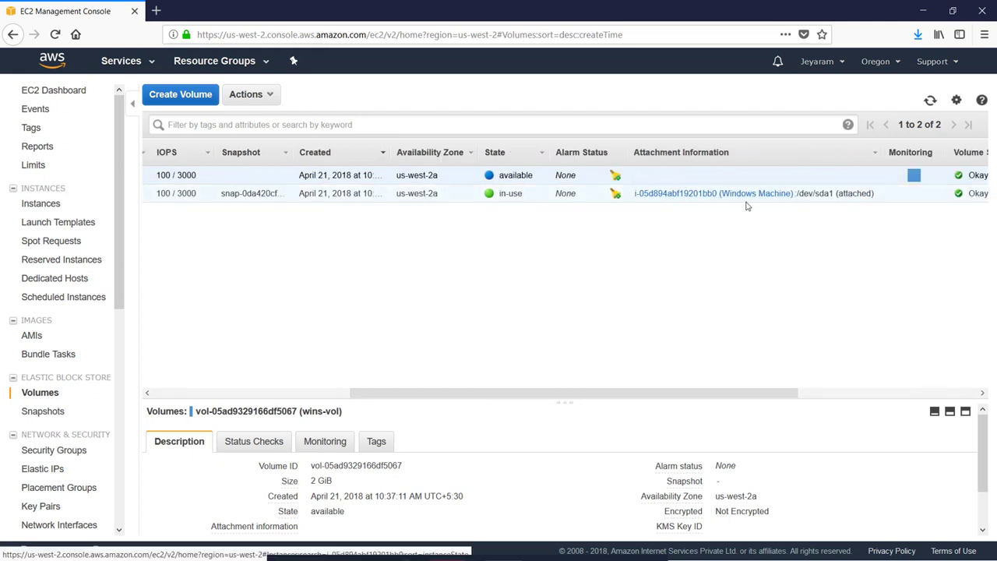
drag(574, 392, 379, 387)
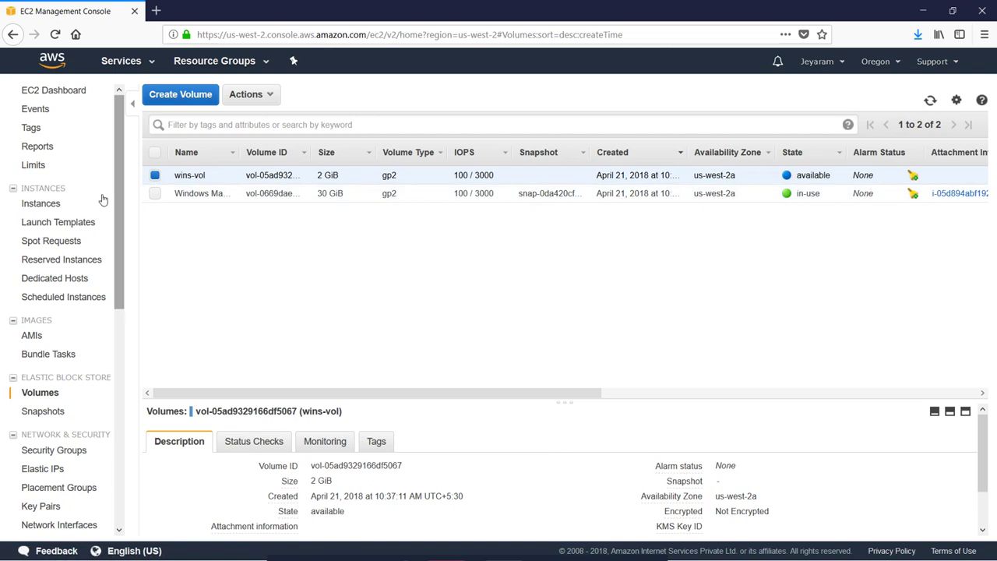
Decrypt the Windows Machine instance's administrator password using the key pair file practice-ec2.pem
click(41, 202)
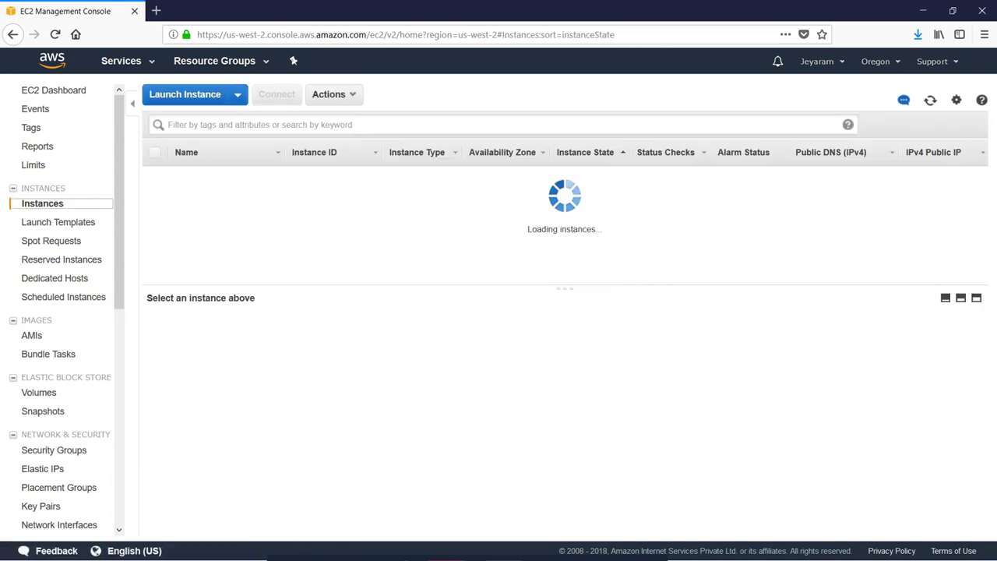
click(155, 177)
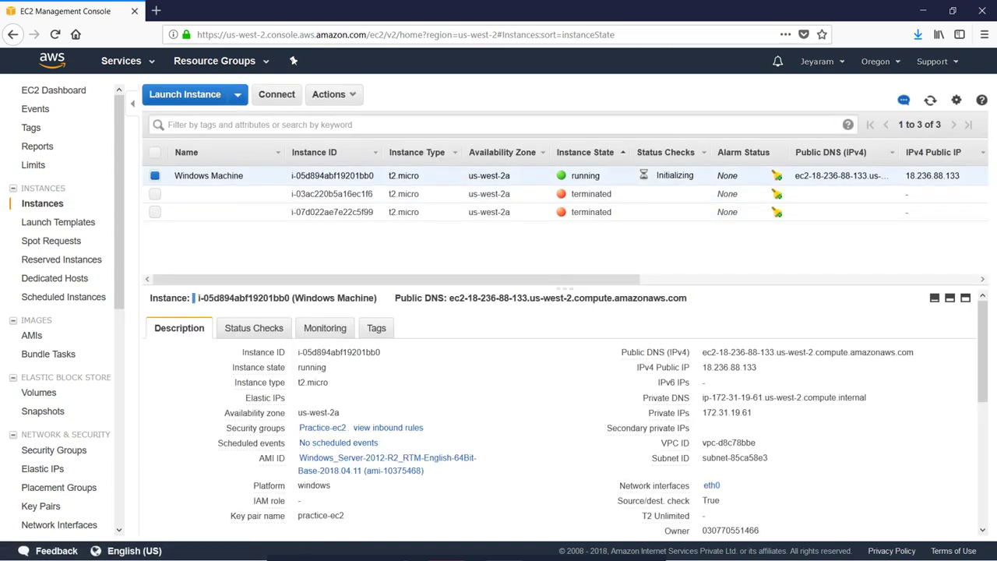
click(277, 94)
click(452, 337)
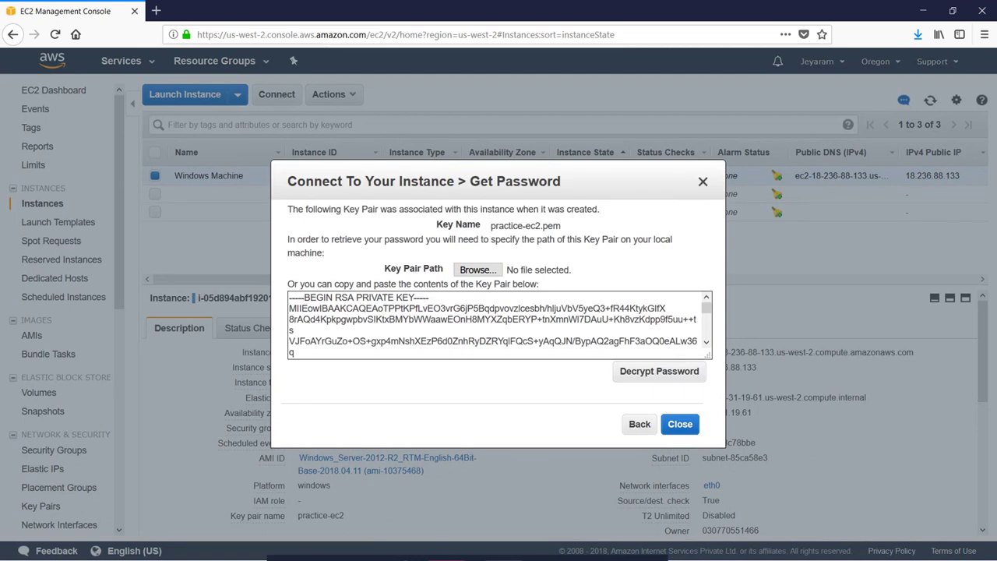
click(482, 273)
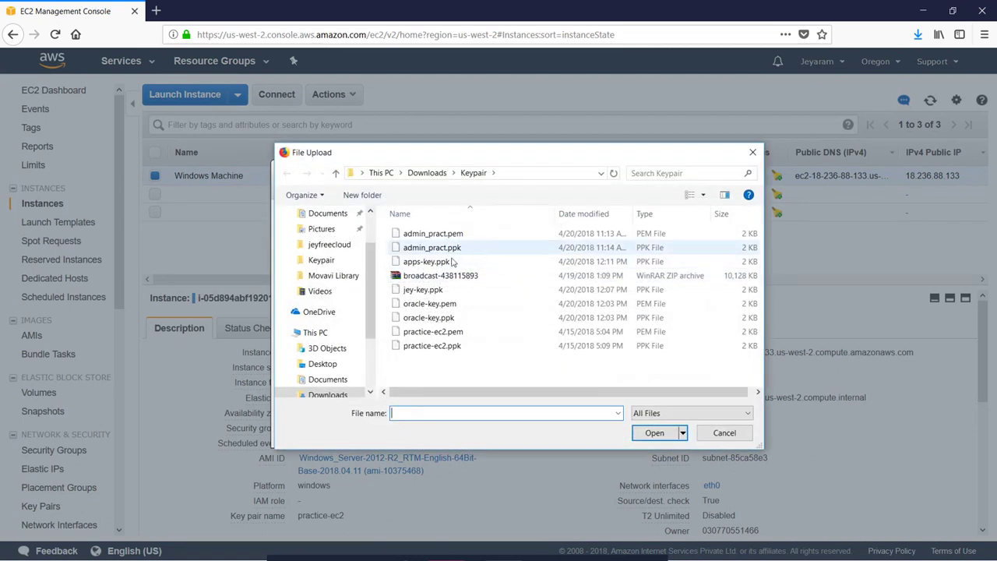
click(448, 333)
click(655, 436)
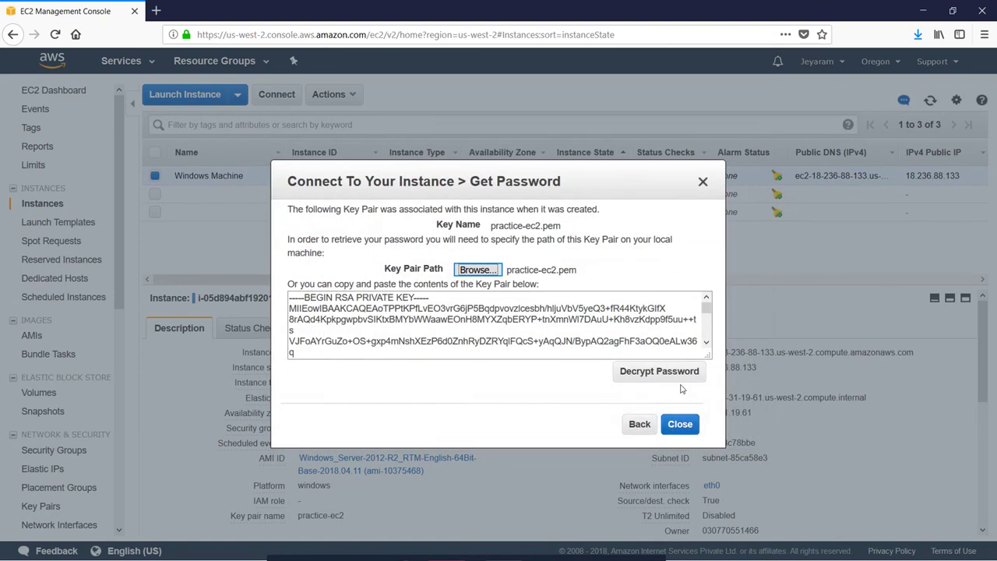
click(658, 372)
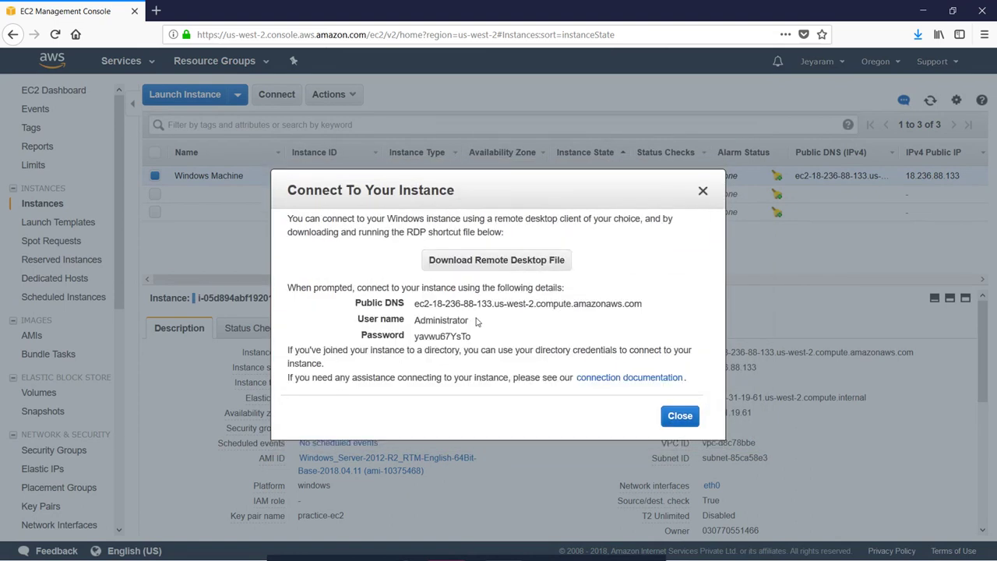
Copy the instance's public DNS, user name and password, and replace the contents of the new 5 note in Notepad++ with them
drag(482, 335, 354, 304)
key(ctrl+c)
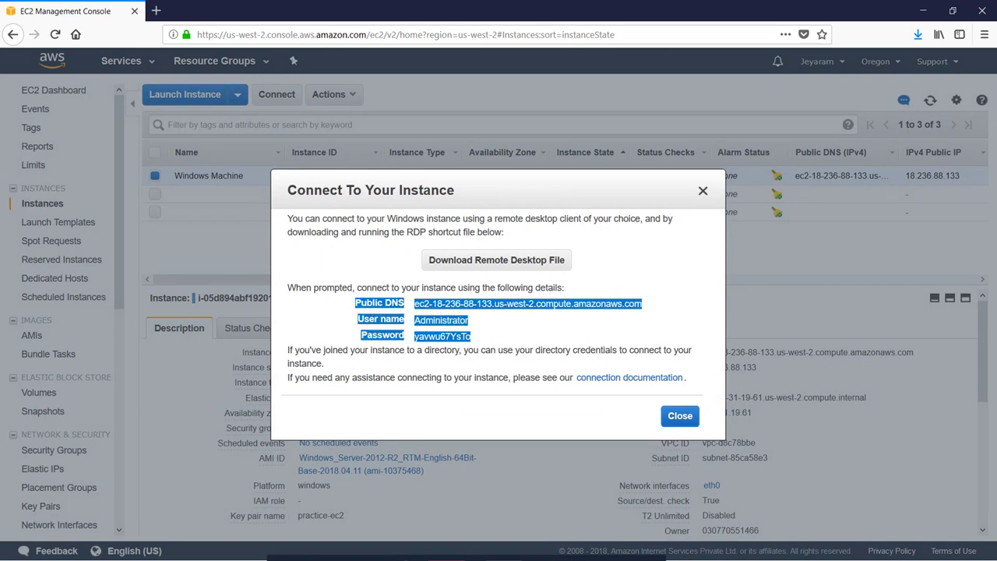
key(alt+Tab)
key(alt+Tab)
key(alt+Tab)
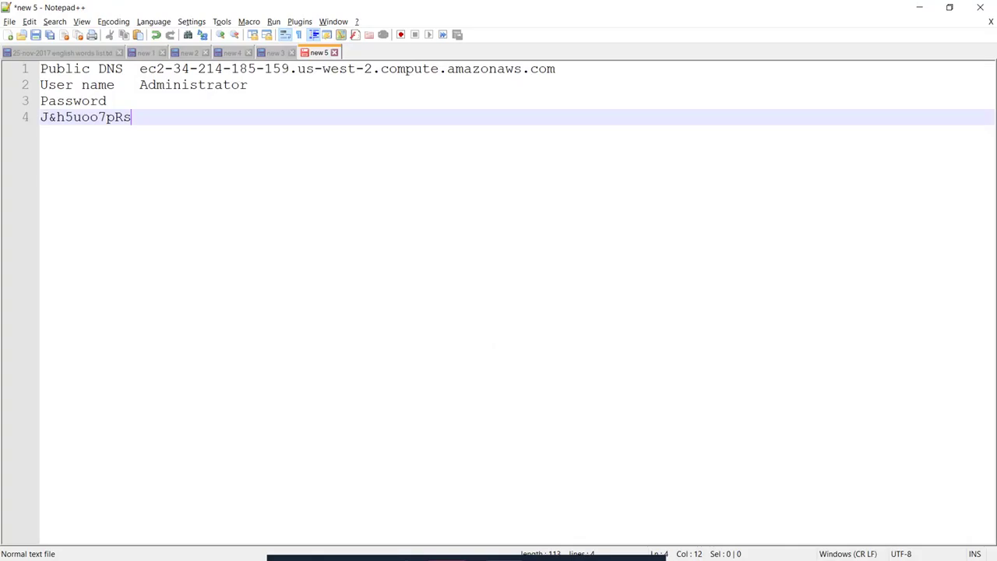
key(ctrl+a)
key(ctrl+v)
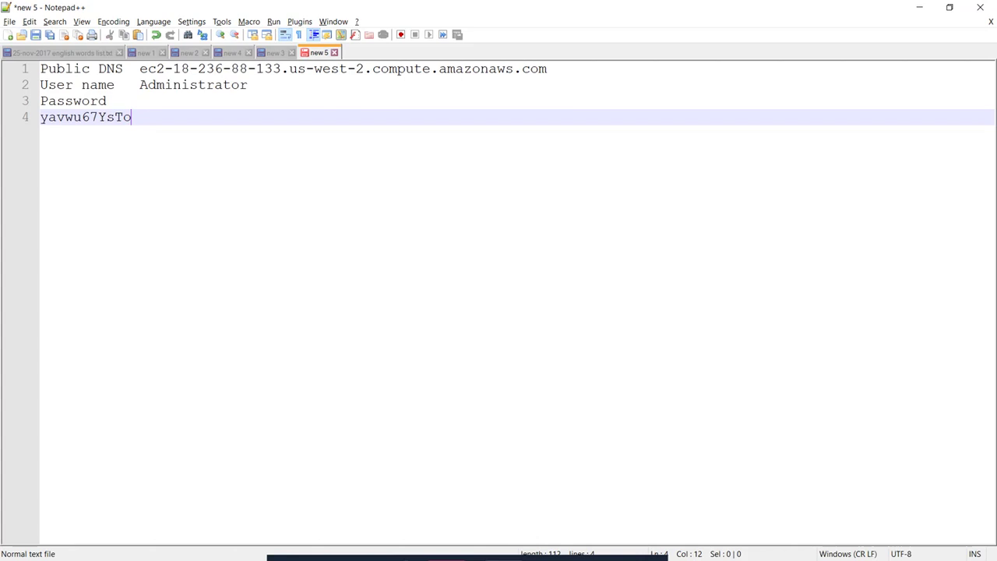
double_click(86, 117)
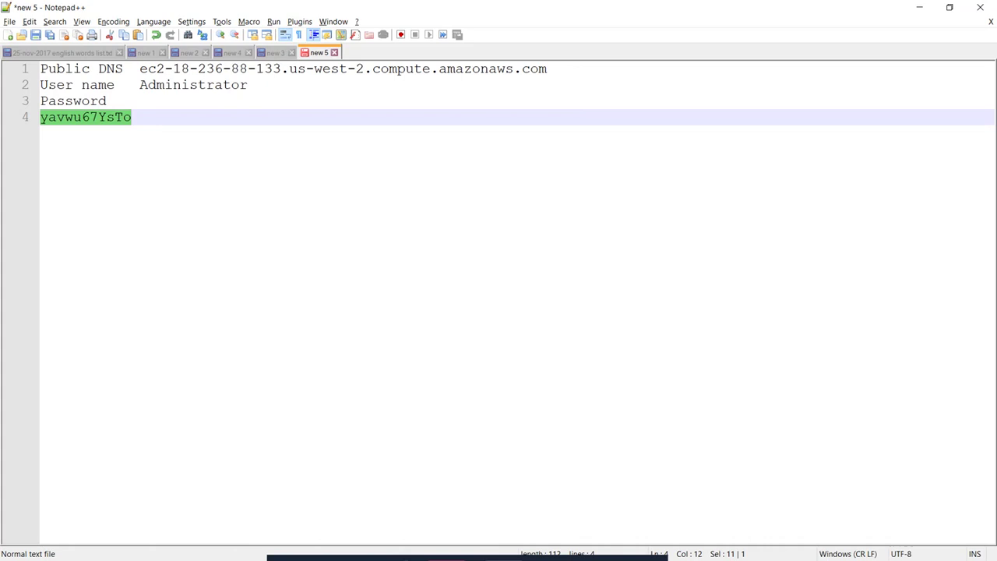
Launch Remote Desktop Connection with mstsc and connect to ec2-18-236-88-133.us-west-2.compute.amazonaws.com, accepting the trust prompt
key(super+r)
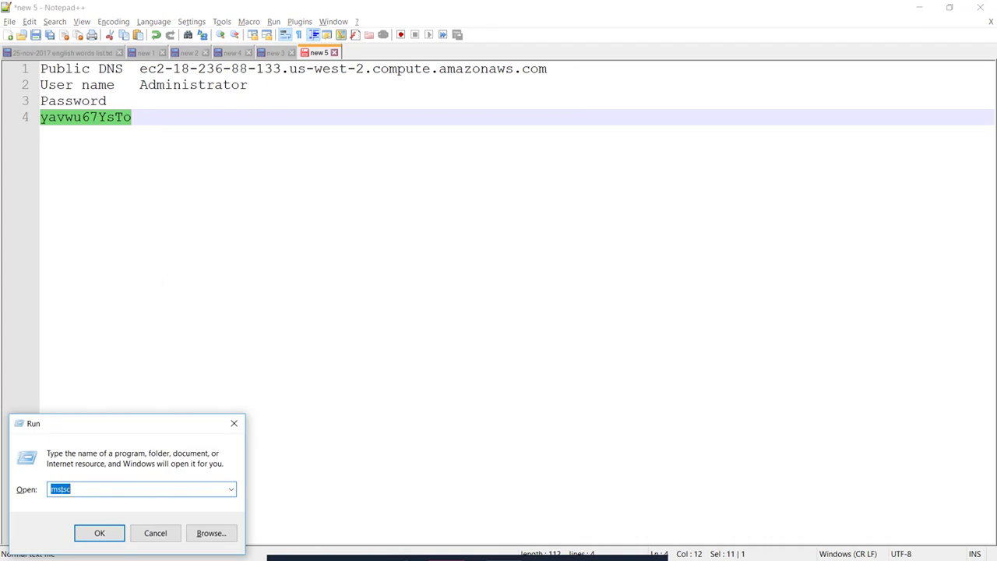
click(106, 533)
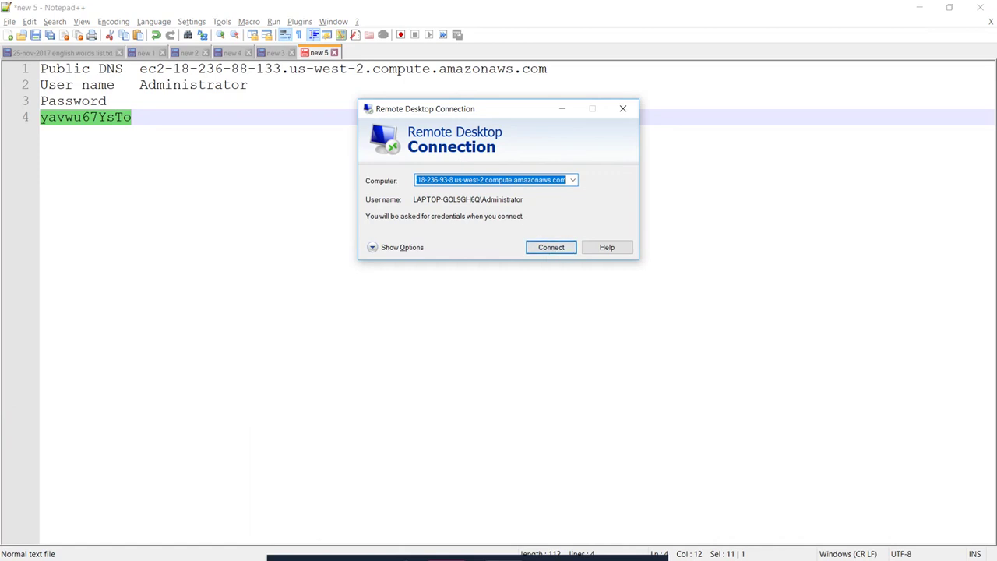
drag(140, 69, 547, 68)
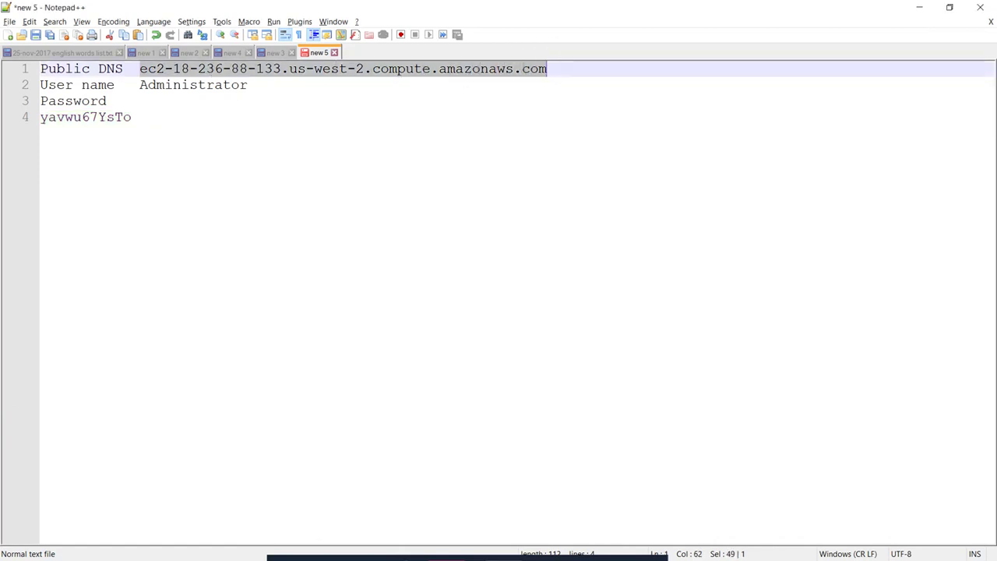
key(alt+Tab)
key(ctrl+v)
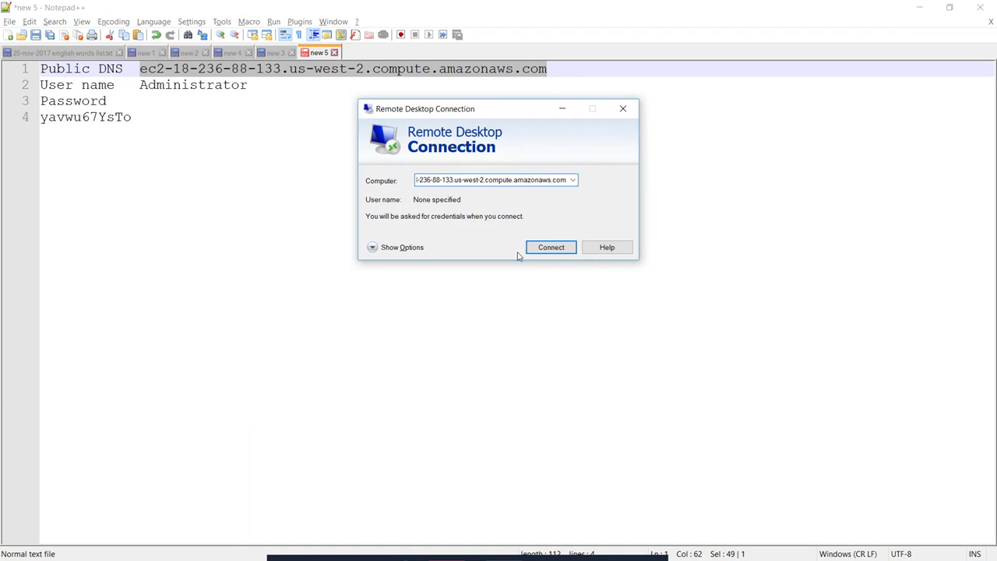
click(549, 248)
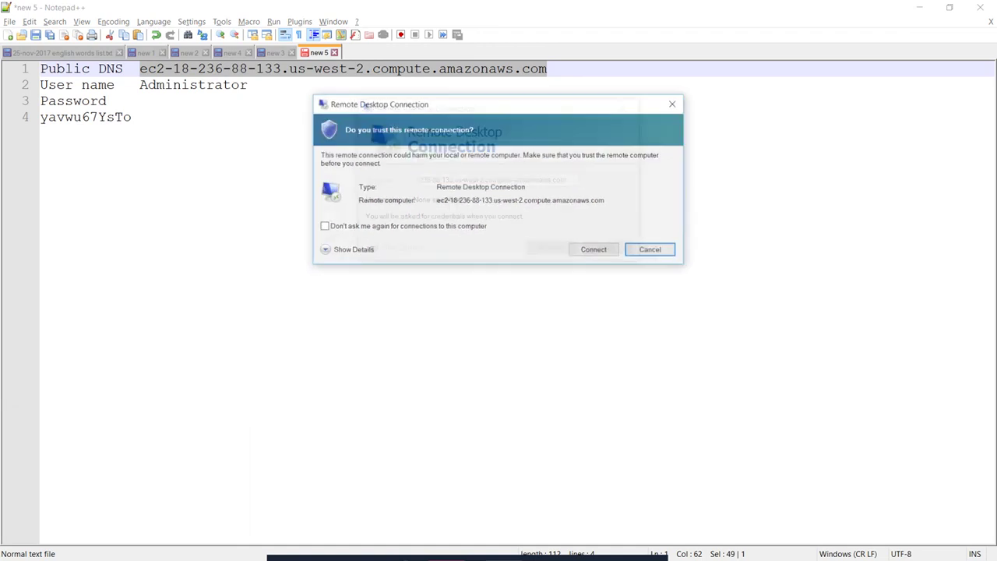
click(592, 251)
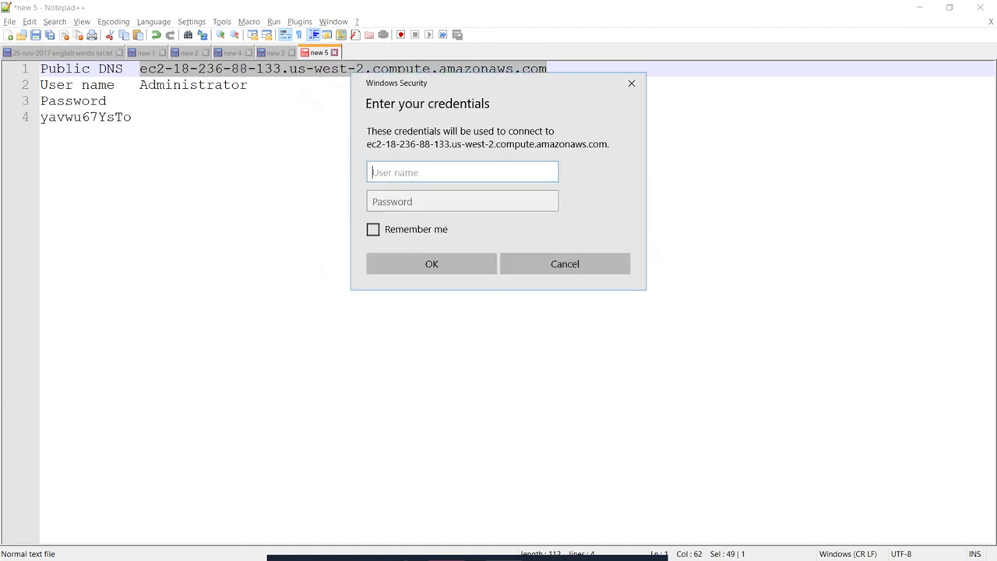
Copy the user name Administrator from the note into the remote connection's credentials prompt
click(172, 83)
double_click(171, 84)
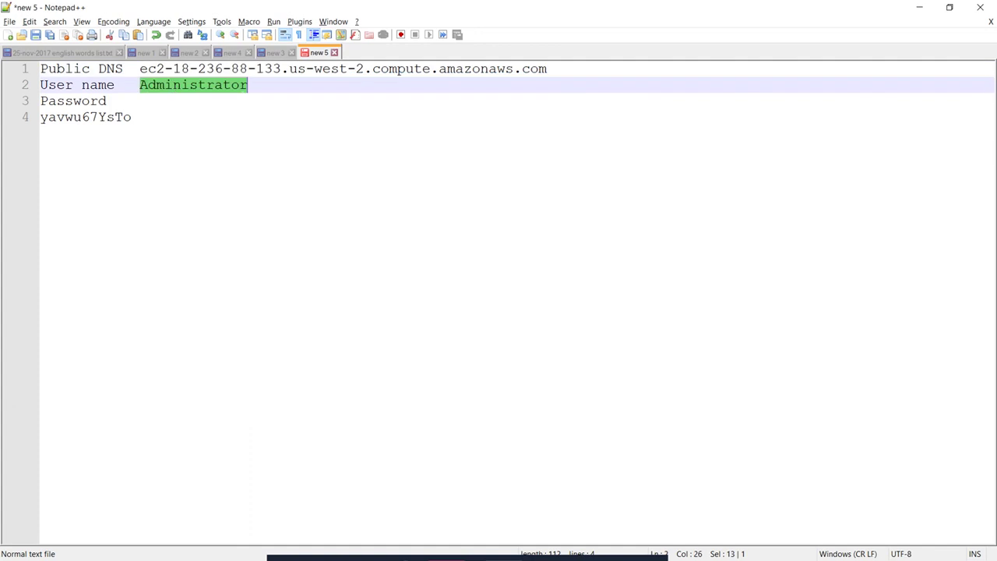
key(ctrl+x)
key(ctrl+v)
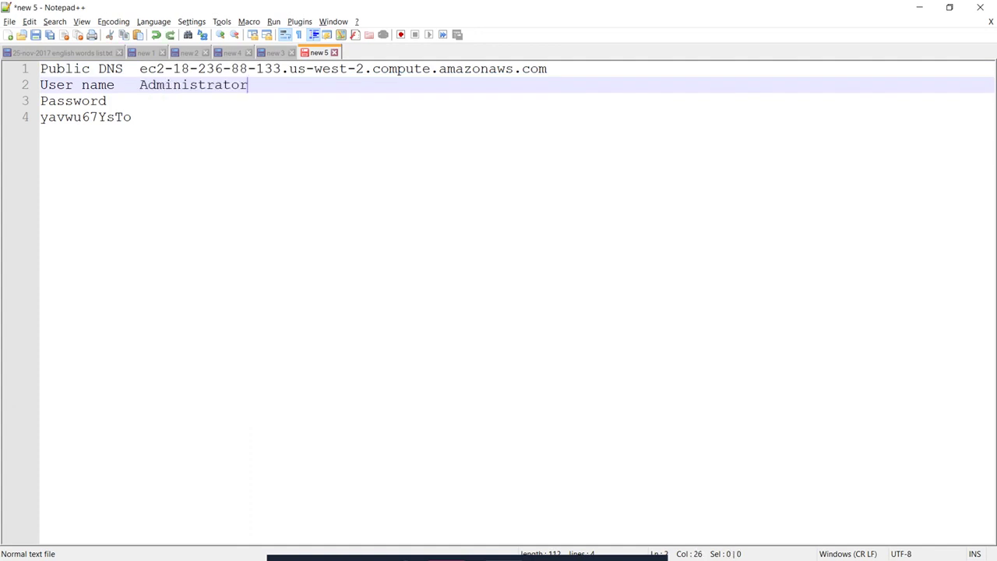
double_click(225, 89)
key(alt+Tab)
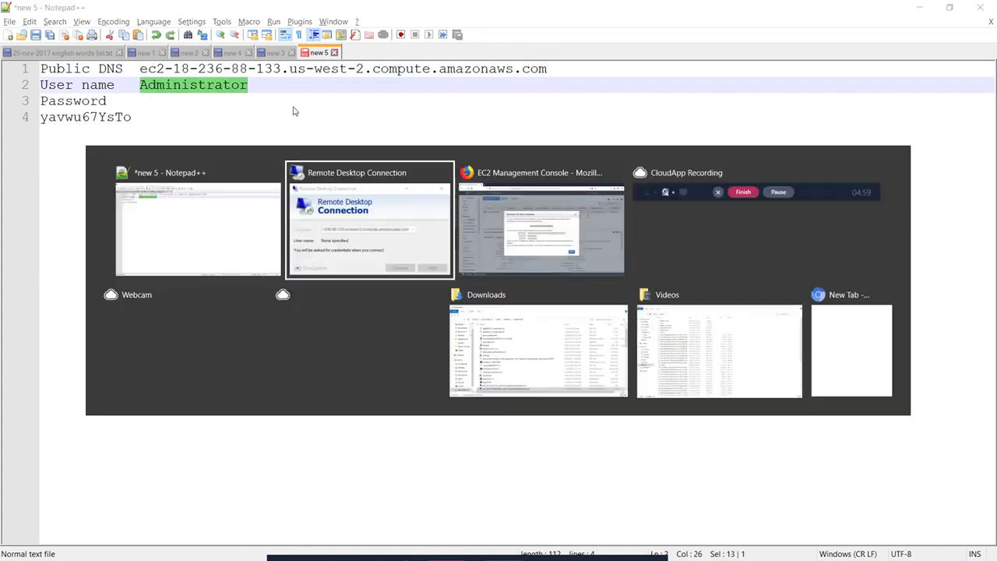
key(ctrl+v)
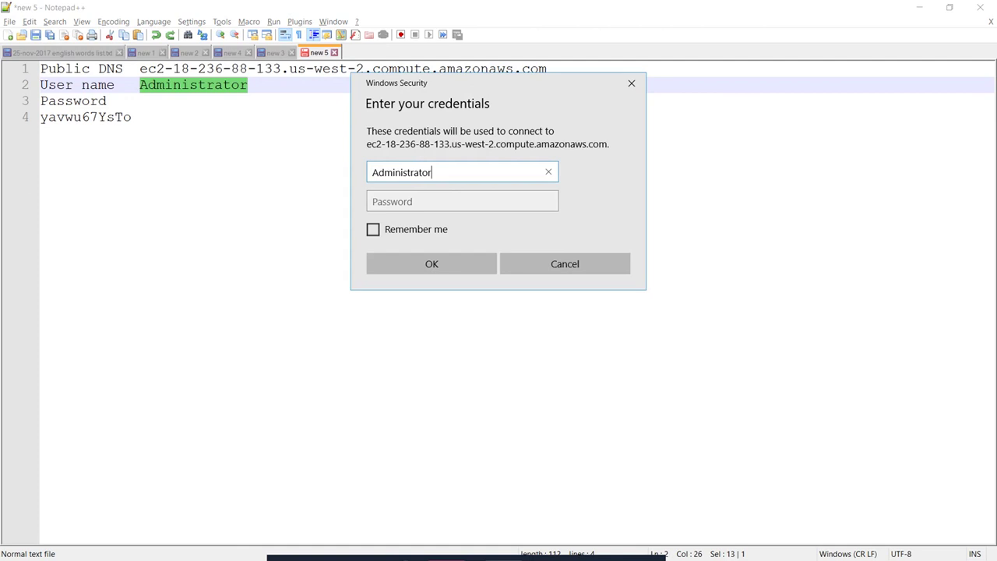
Copy the administrator password from the note into the credentials prompt's password field and submit the sign-in
key(alt+Tab)
double_click(86, 117)
key(ctrl+c)
key(alt+Tab)
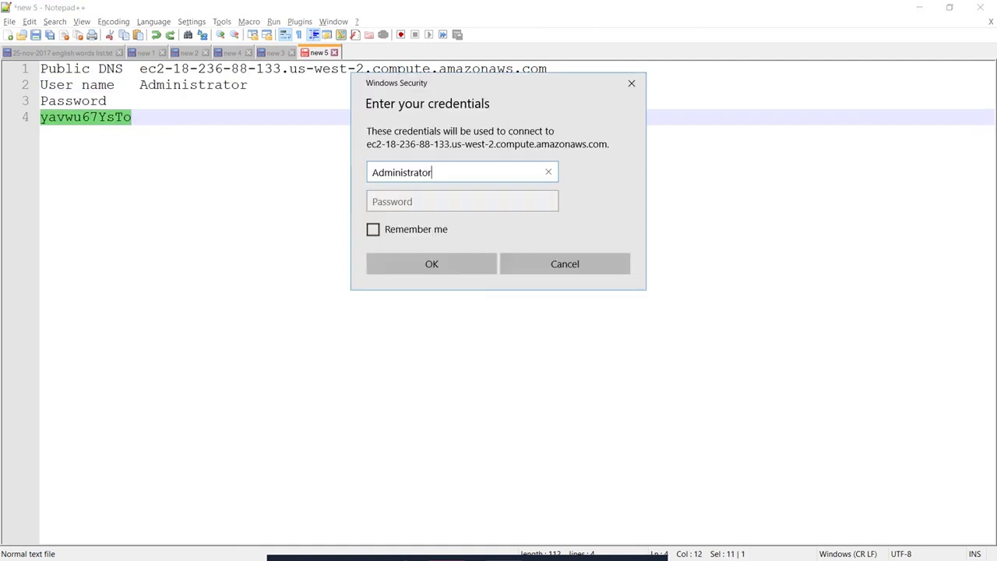
click(407, 200)
key(ctrl+v)
click(460, 269)
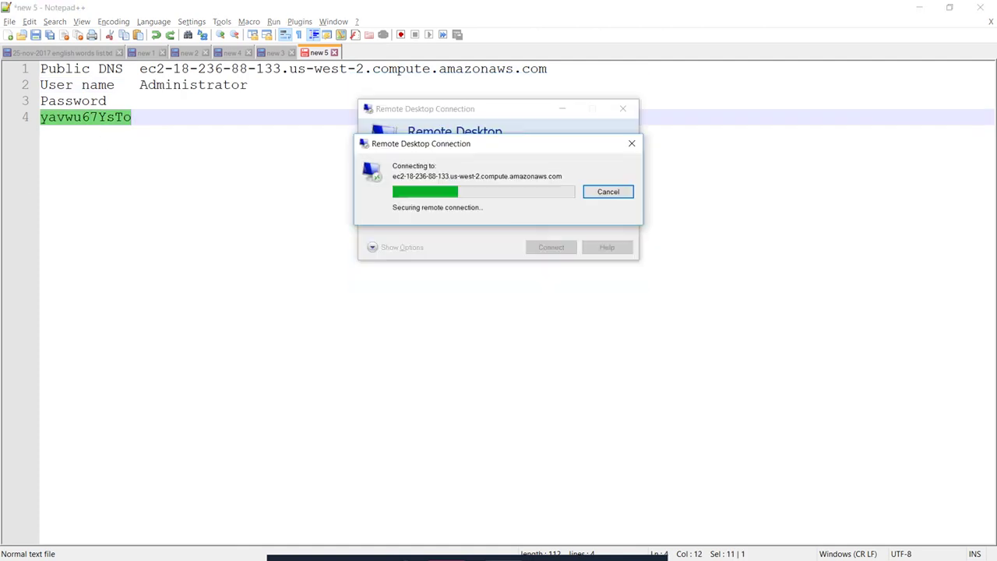
Accept the untrusted certificate prompt and bring the instance's remote desktop session to the front
click(546, 295)
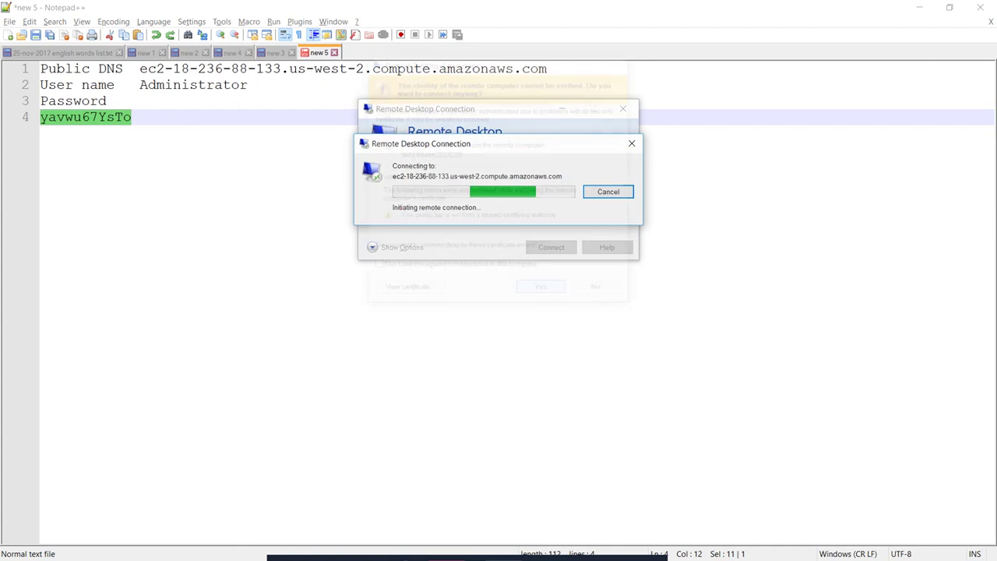
click(132, 117)
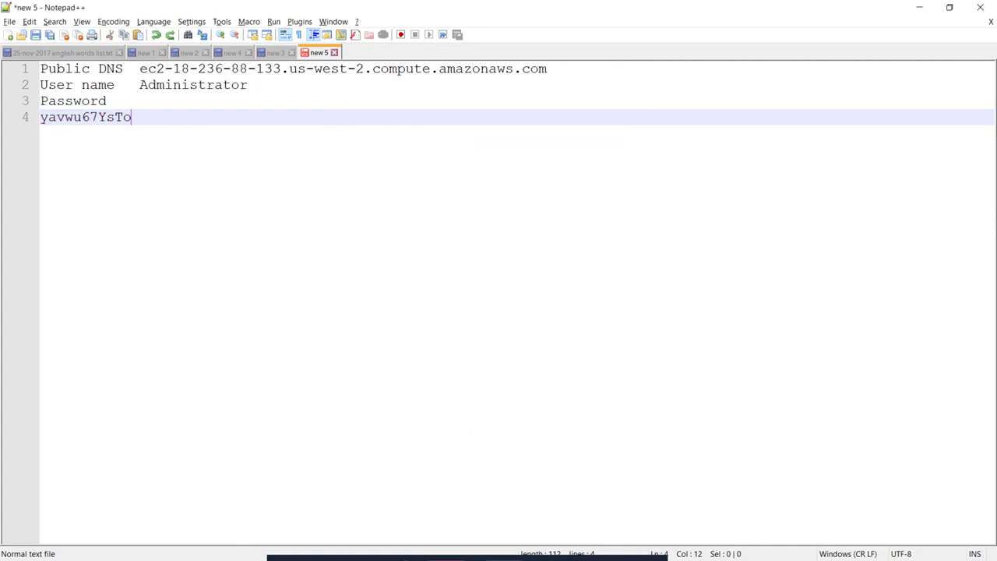
key(alt+Tab)
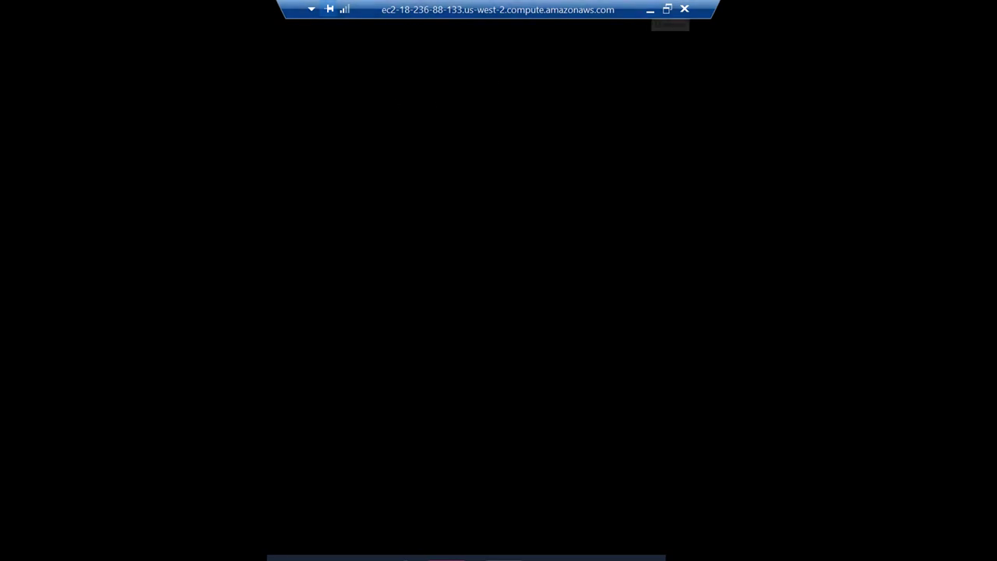
click(650, 11)
click(491, 556)
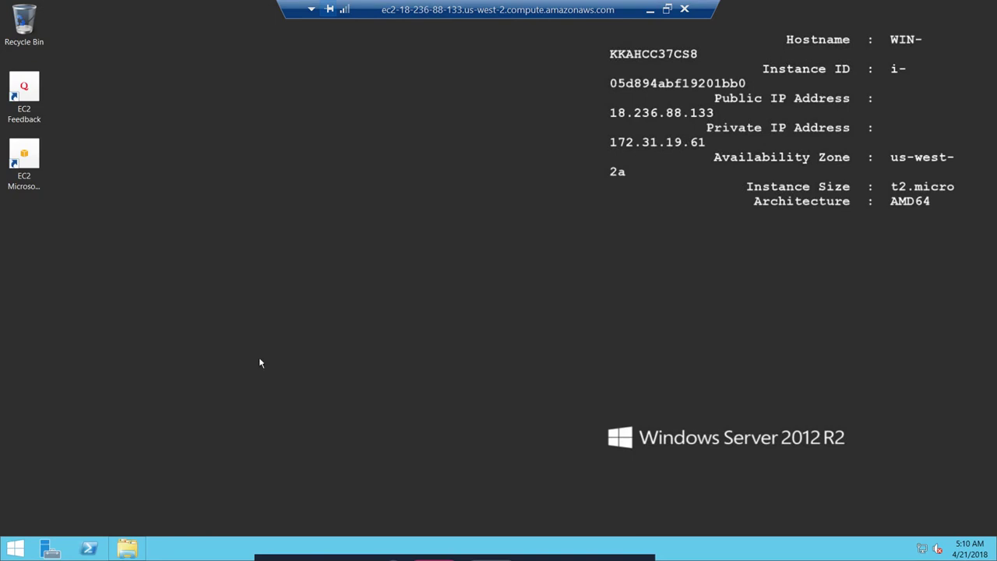
Open This PC in a maximized File Explorer window on the remote machine and examine its drives, including the redirected laptop C drive
click(128, 548)
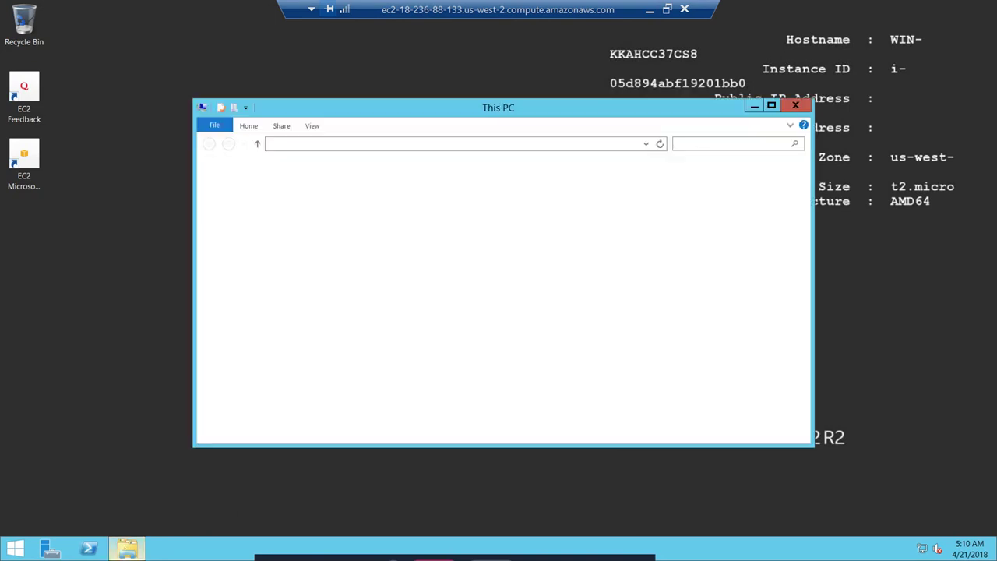
click(772, 105)
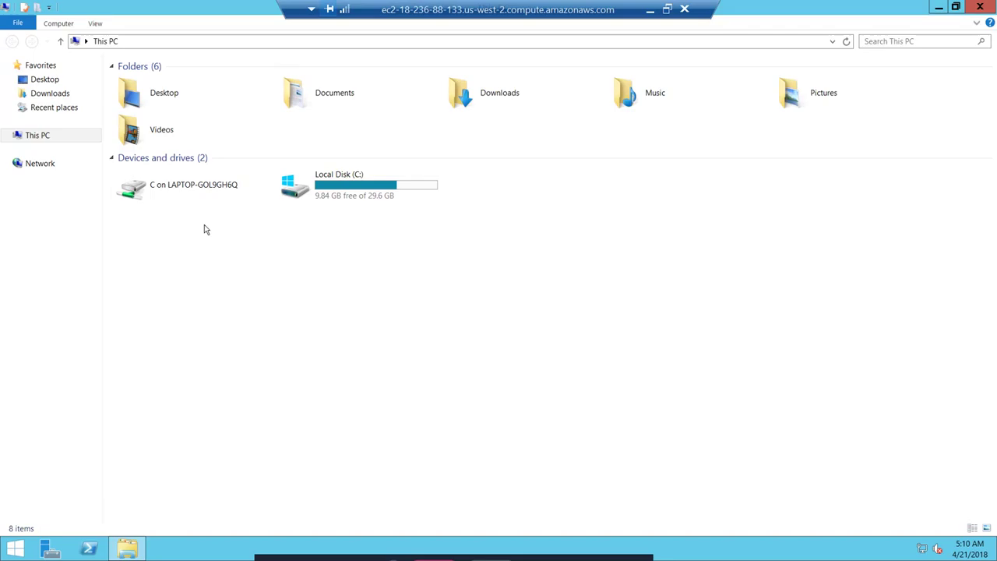
click(34, 139)
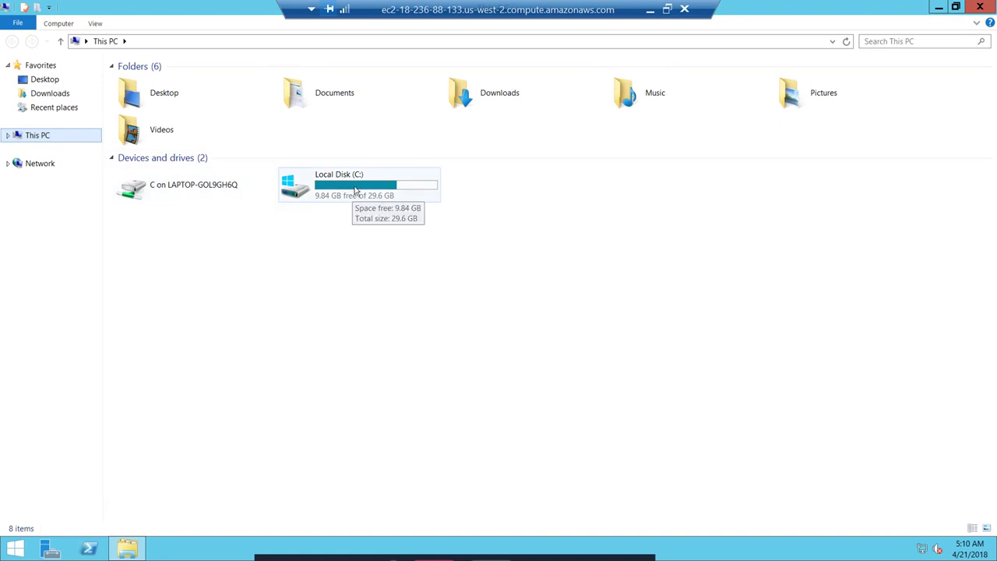
click(191, 187)
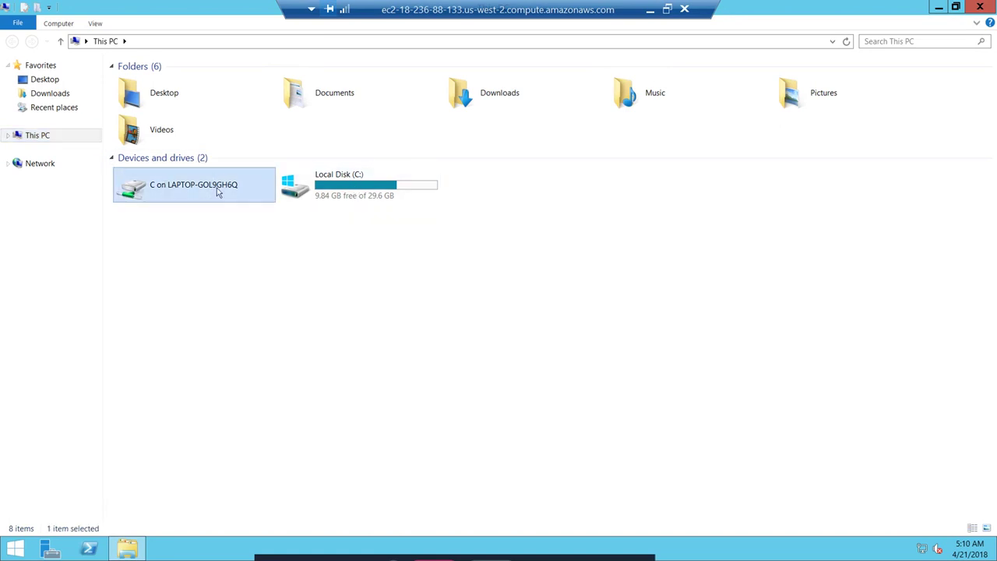
right_click(219, 188)
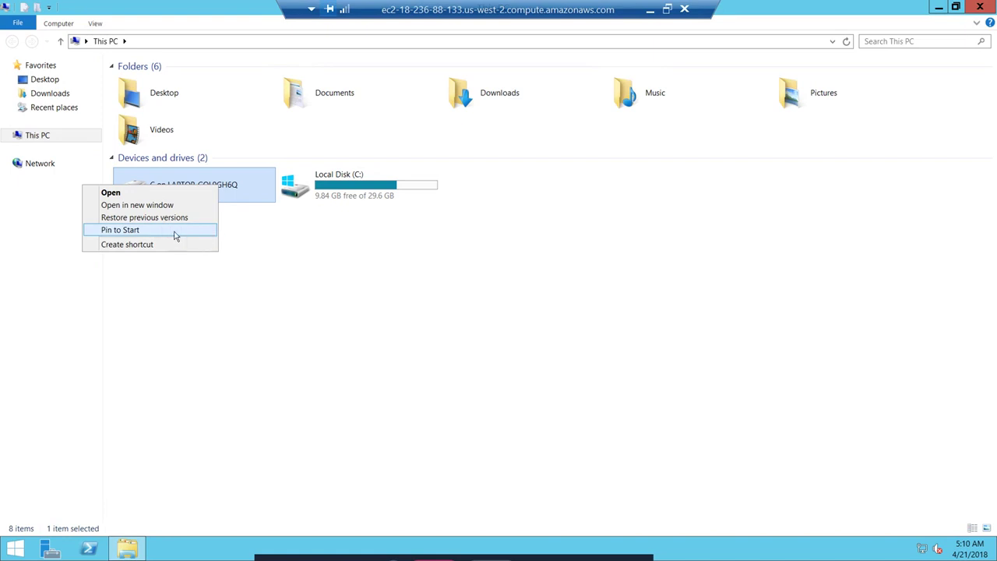
click(194, 219)
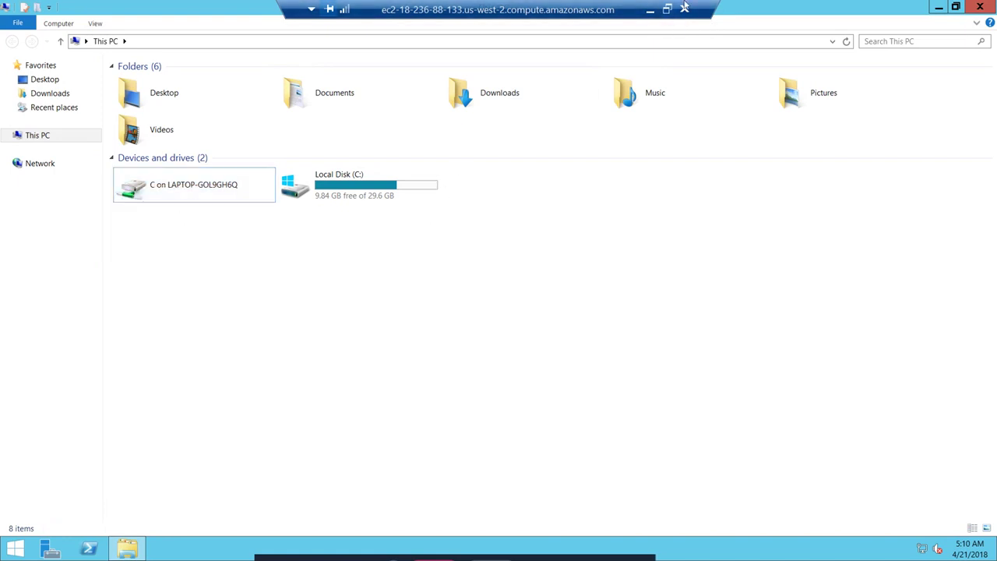
Disconnect the remote desktop session to the instance and confirm the disconnection
click(649, 10)
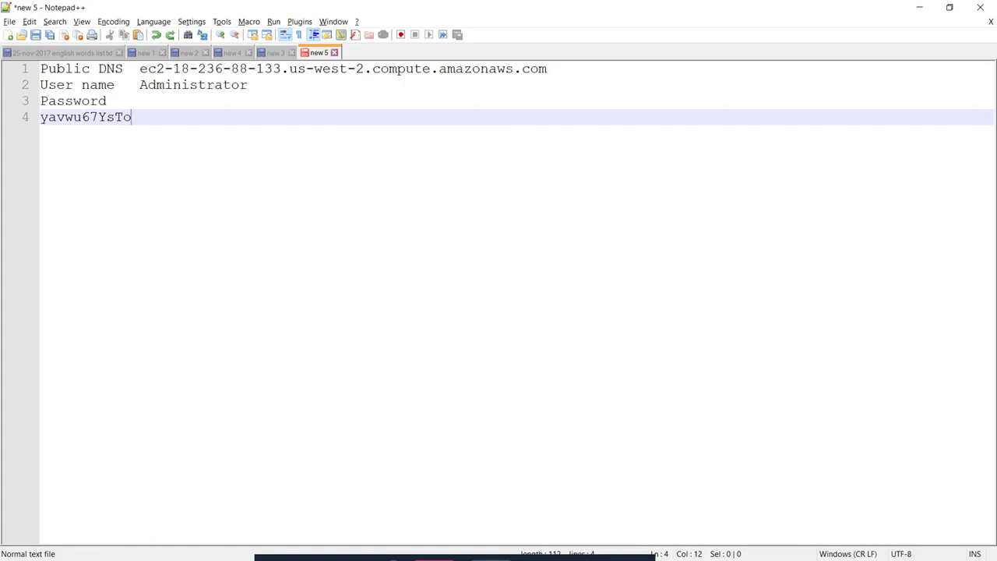
key(alt+Tab)
click(686, 9)
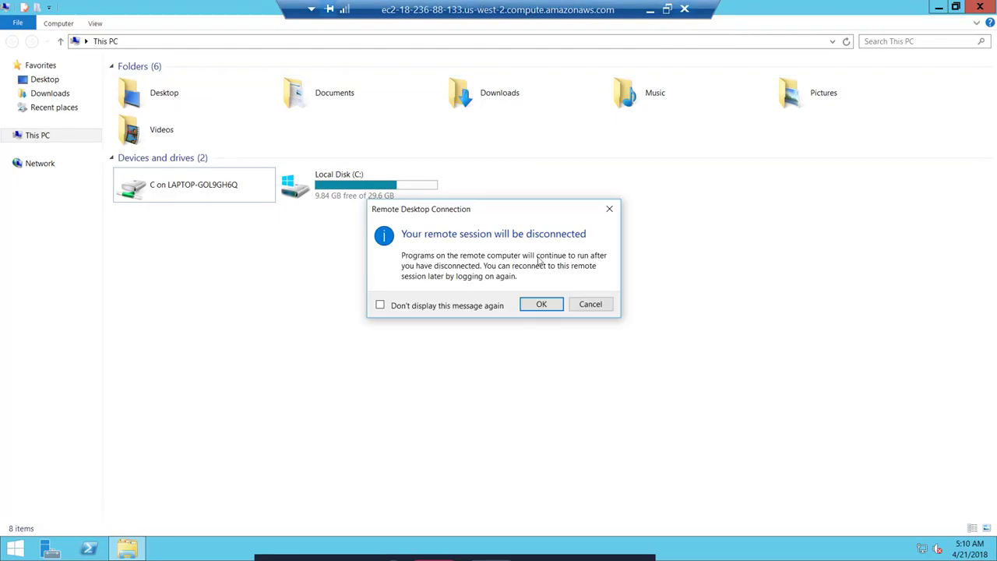
click(541, 304)
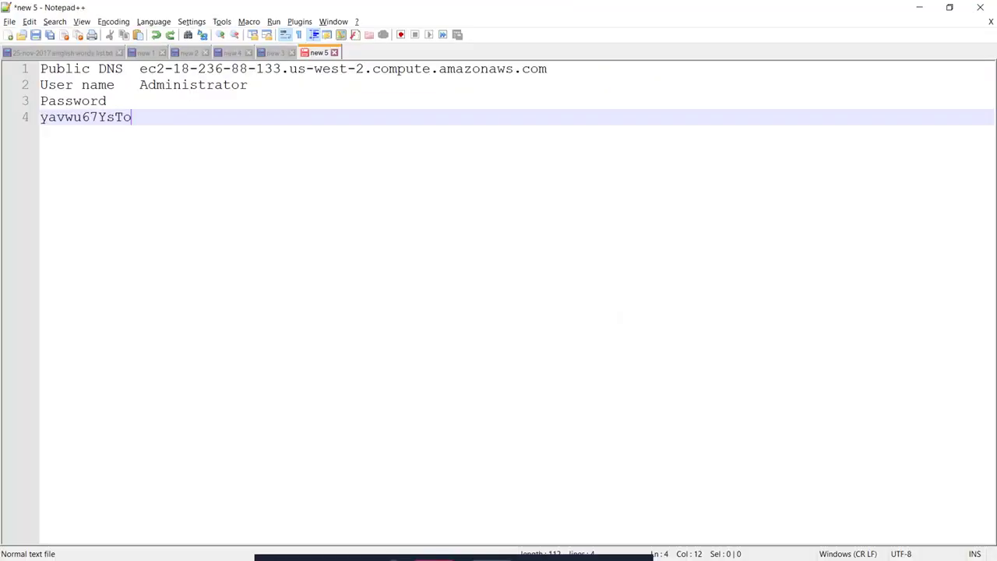
Relaunch Remote Desktop Connection with mstsc, show the Local Resources options and check the remote audio settings without changing them
key(super+r)
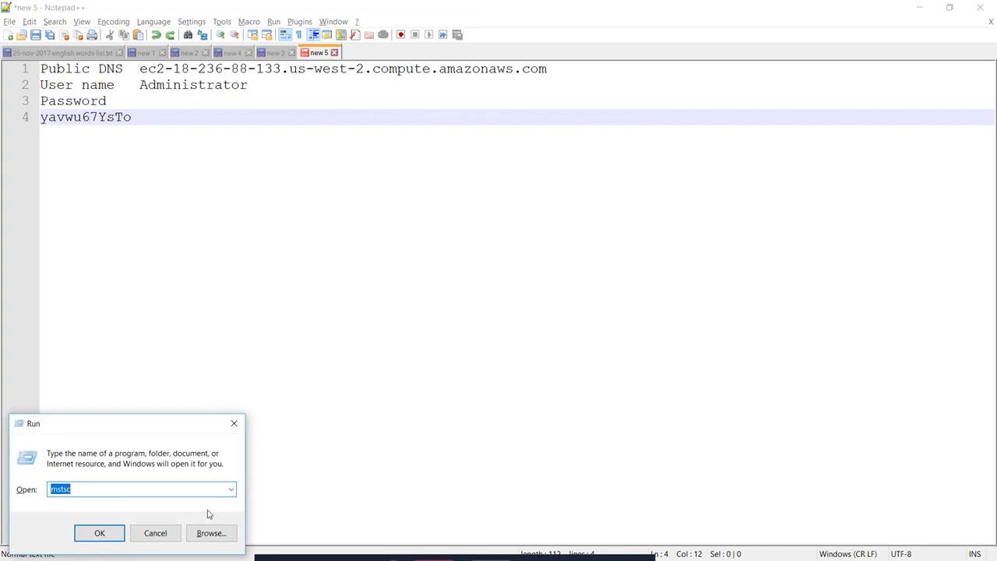
click(98, 532)
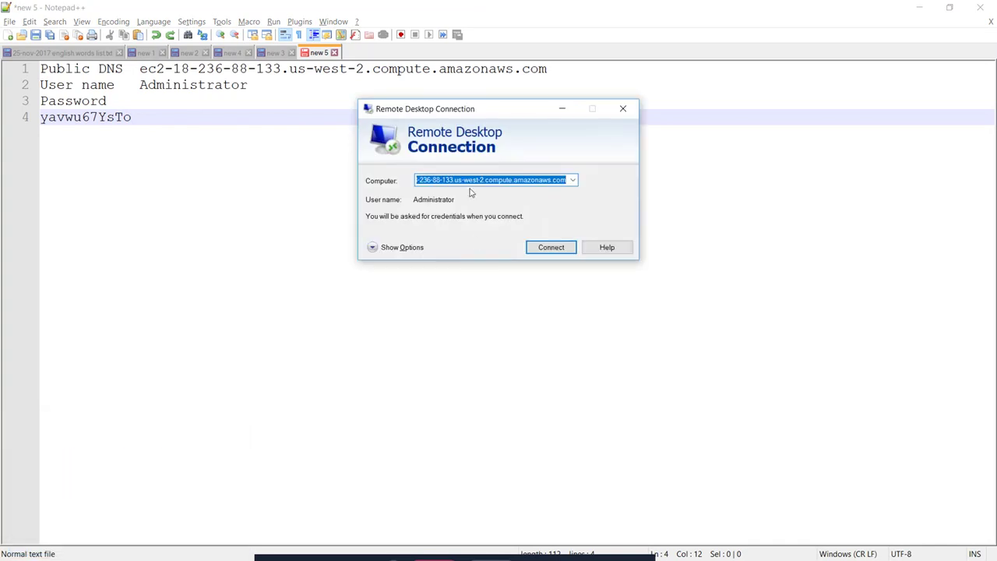
click(400, 247)
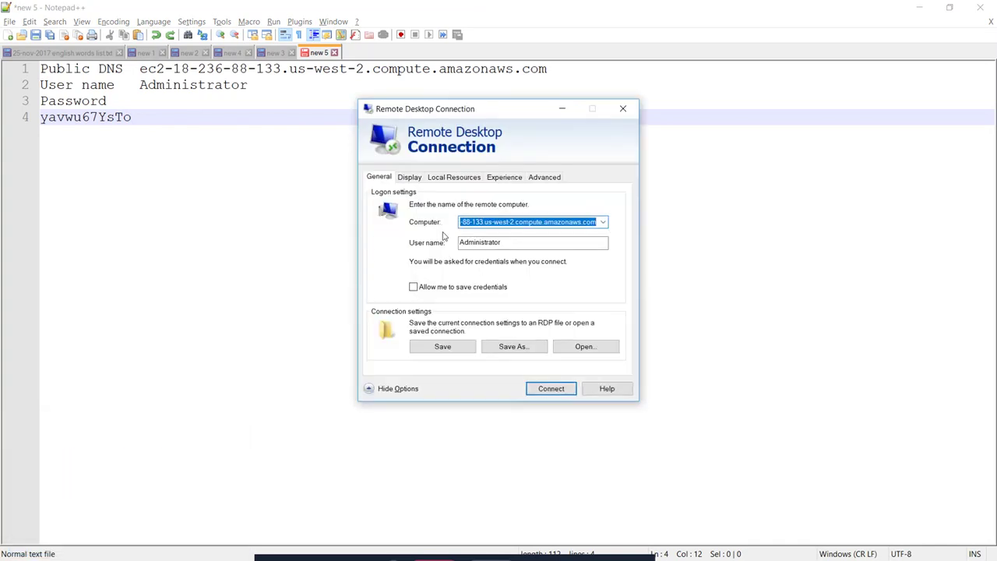
click(457, 179)
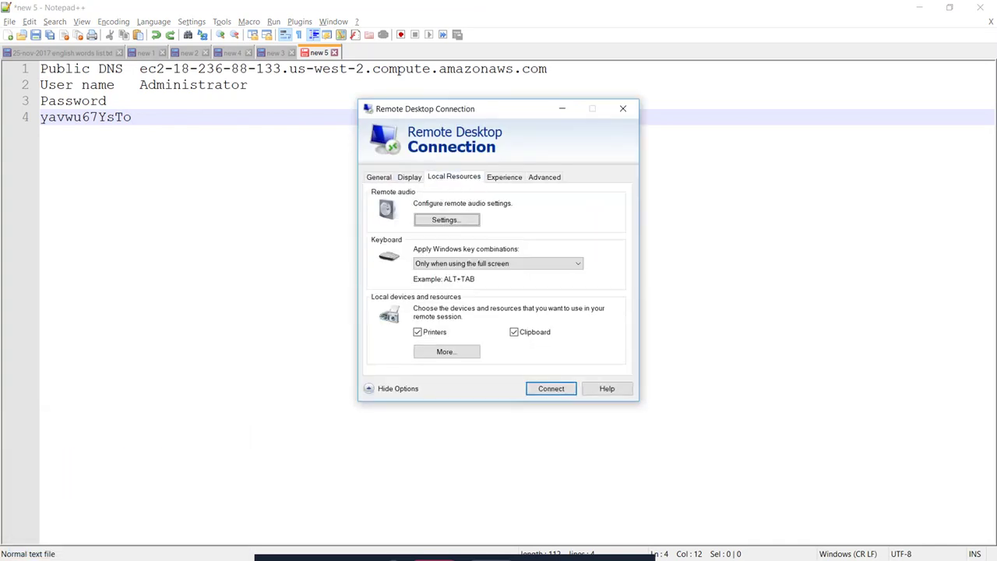
click(460, 222)
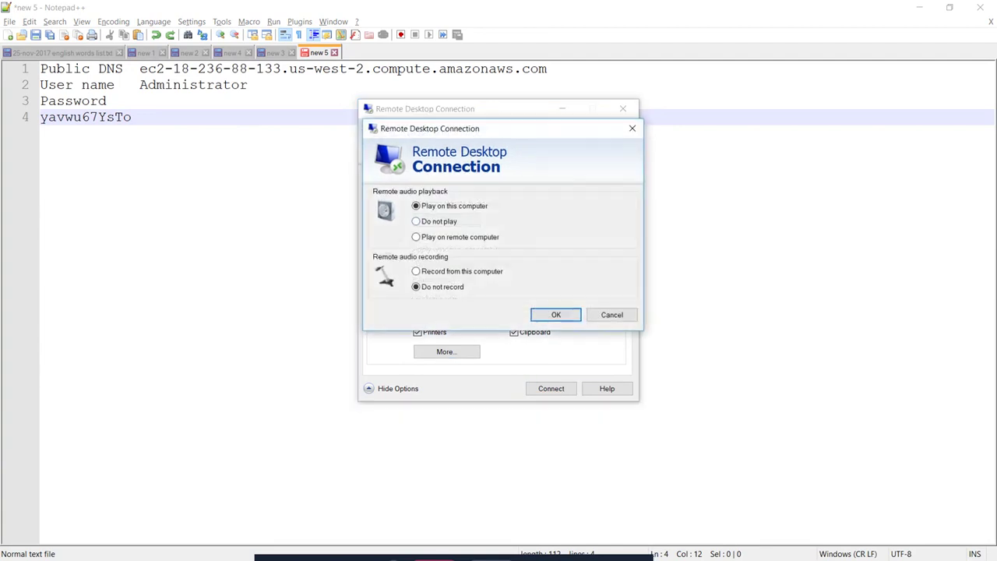
click(609, 315)
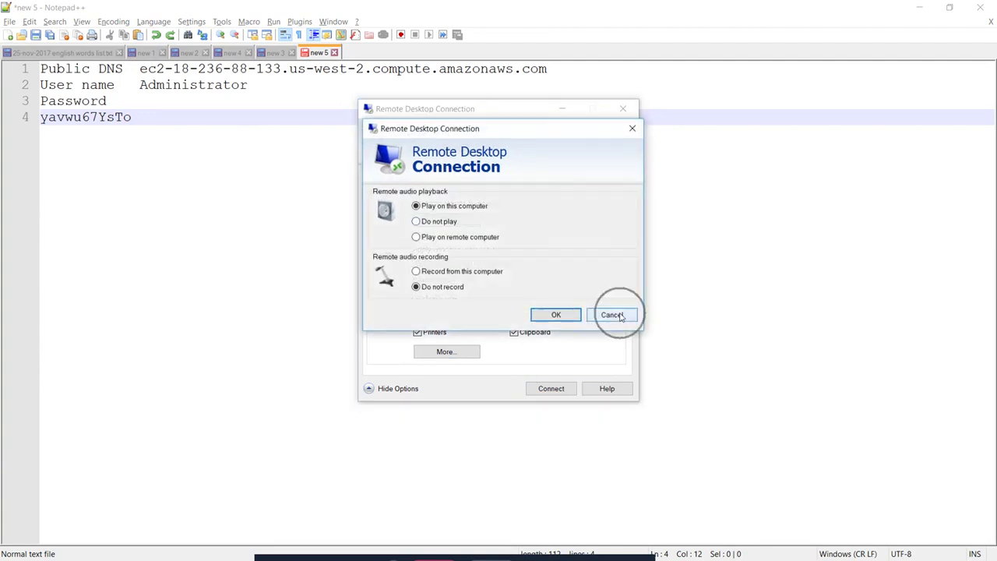
Exclude Local Disk (C:) from the drives shared with the remote session and start connecting to the instance
click(447, 351)
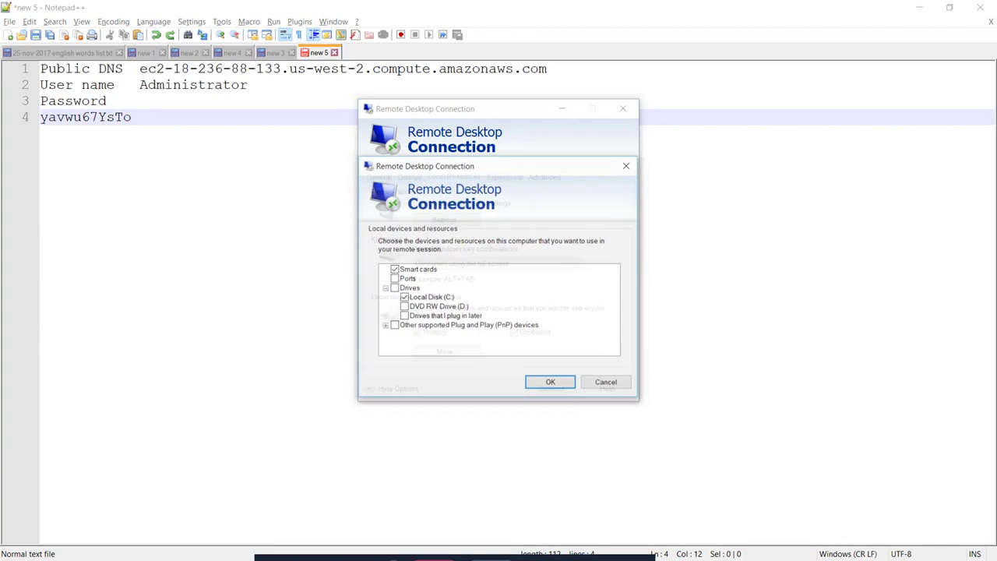
click(423, 299)
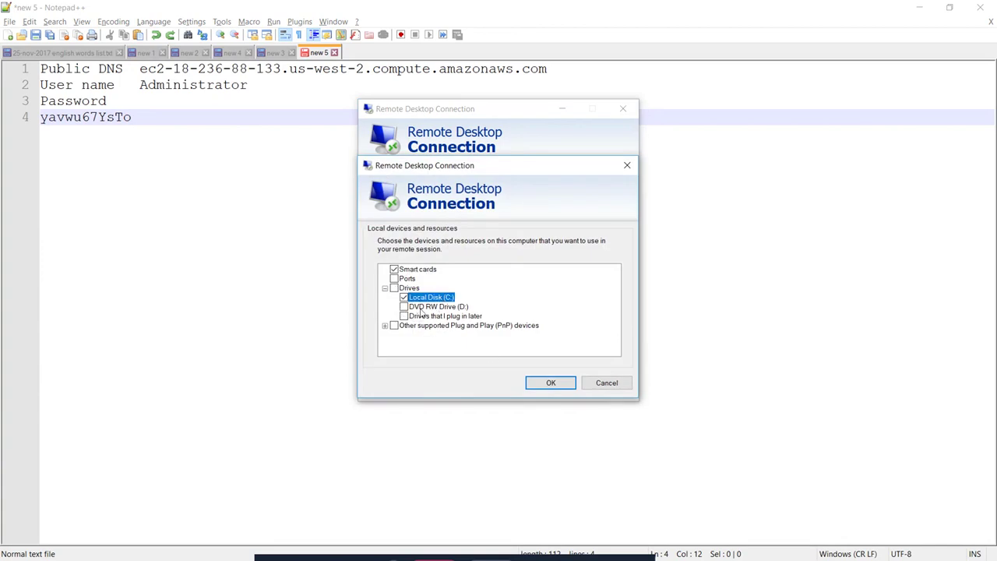
click(404, 297)
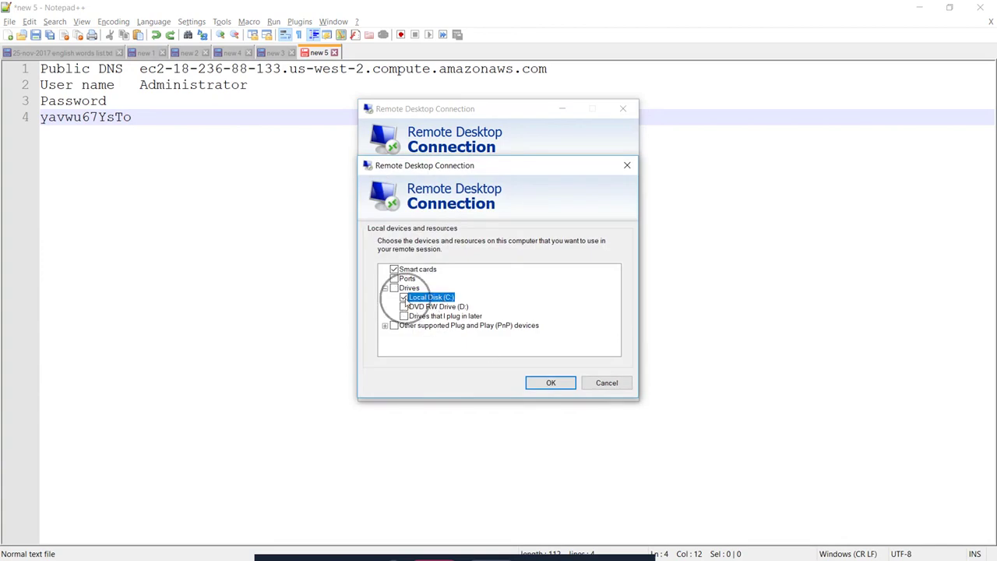
click(550, 384)
click(545, 391)
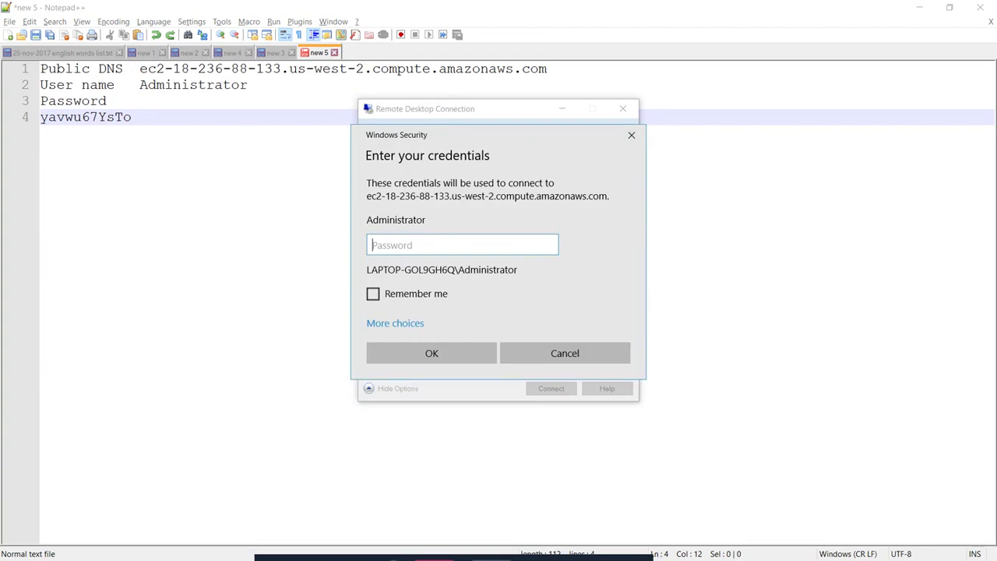
Copy the administrator password from the note into the credentials prompt's password field, sign in and accept the certificate warning
click(129, 116)
key(shift+Home)
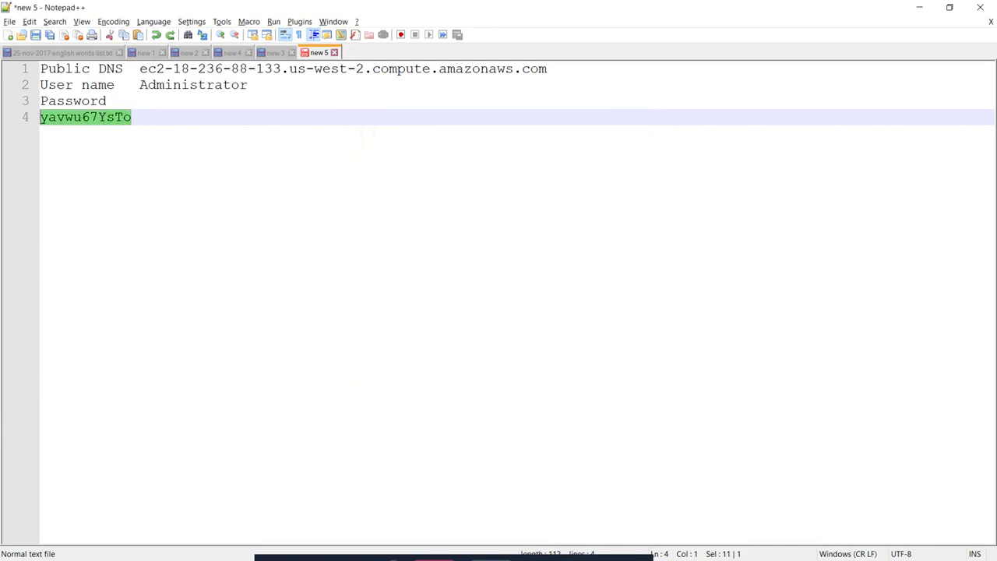
key(ctrl+c)
key(alt+Tab)
key(ctrl+v)
click(432, 352)
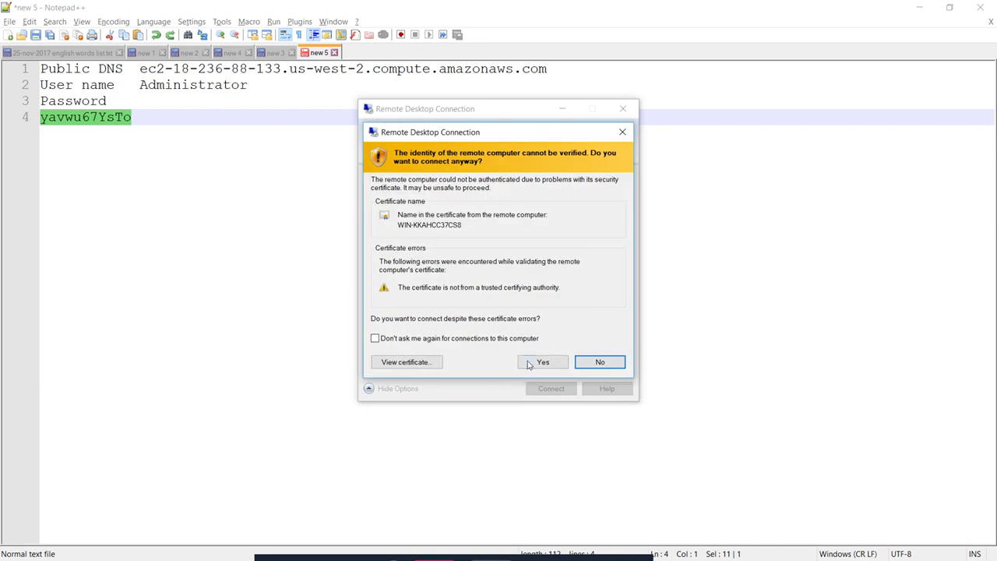
click(529, 364)
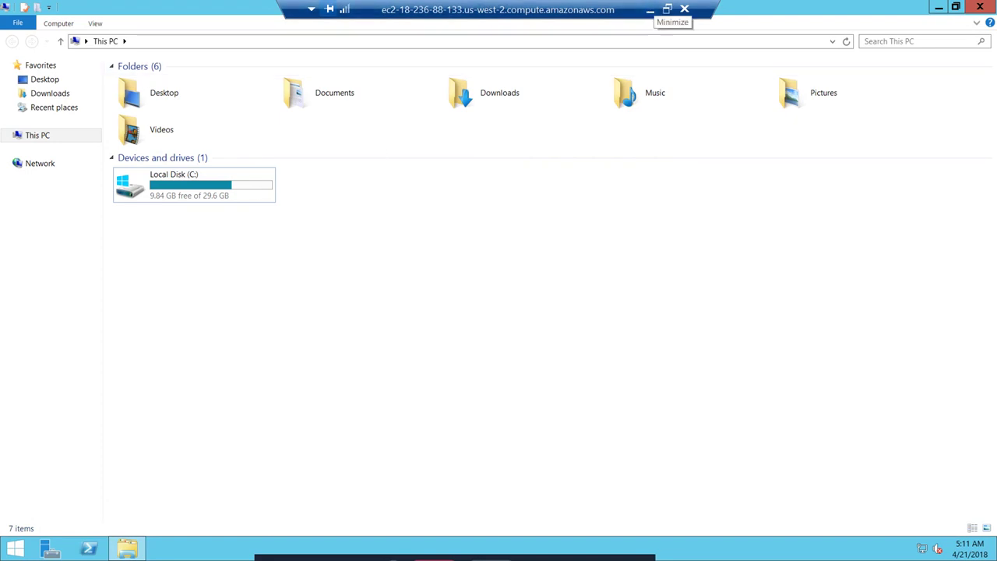
click(651, 10)
key(alt+Tab)
key(alt+Tab)
key(alt+Tab)
key(alt+Tab)
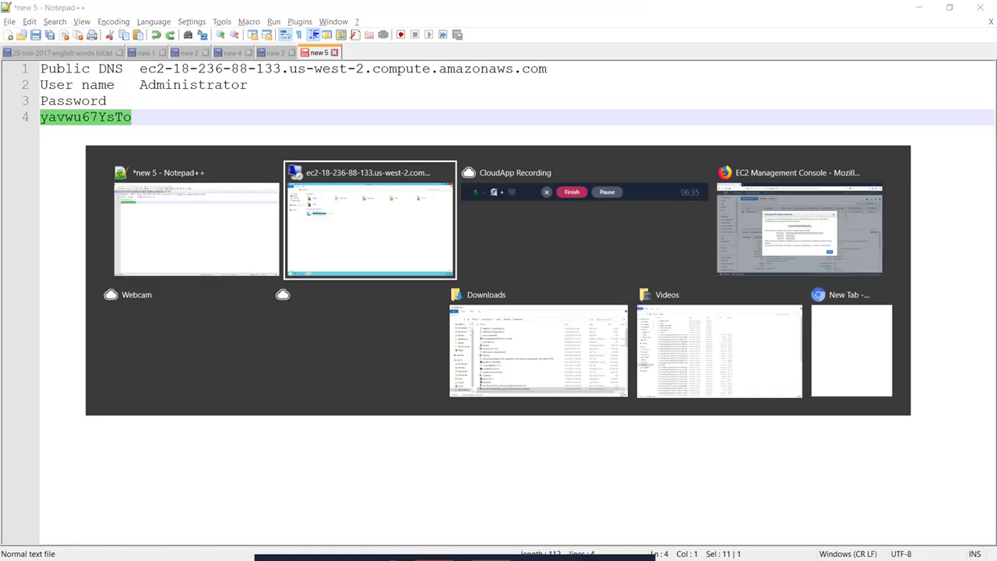
key(alt+Tab)
key(alt+Tab)
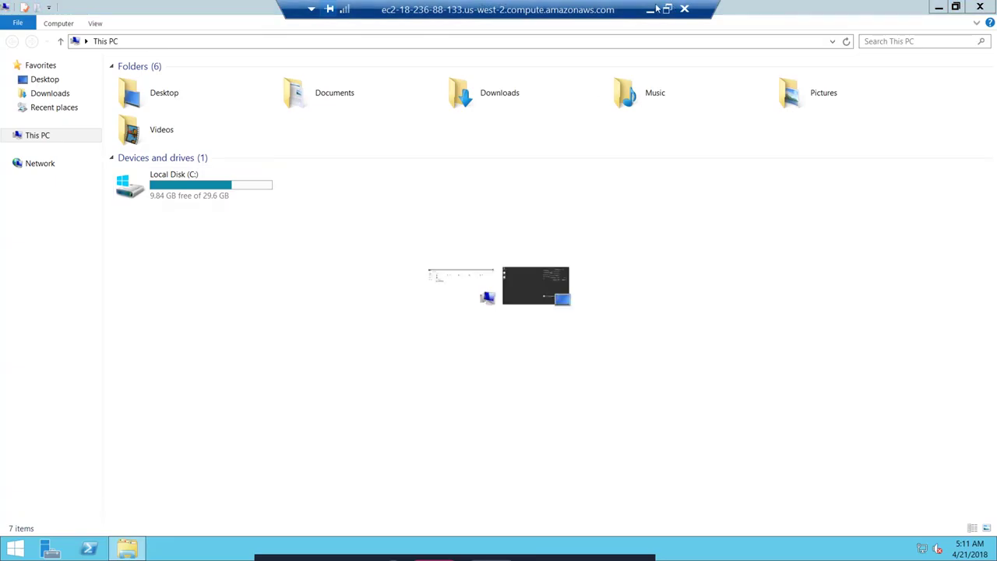
Minimize the remote session, switch to the EC2 Management Console in Firefox and dismiss the Connect To Your Instance dialog
click(651, 10)
key(alt+Tab)
key(alt+Tab)
key(alt+Tab)
key(alt+Tab)
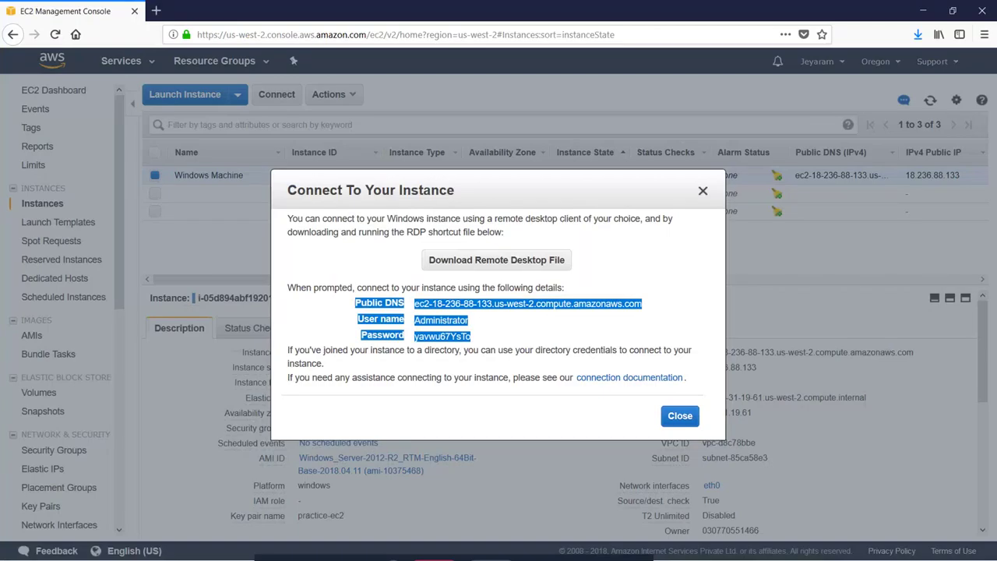
click(703, 190)
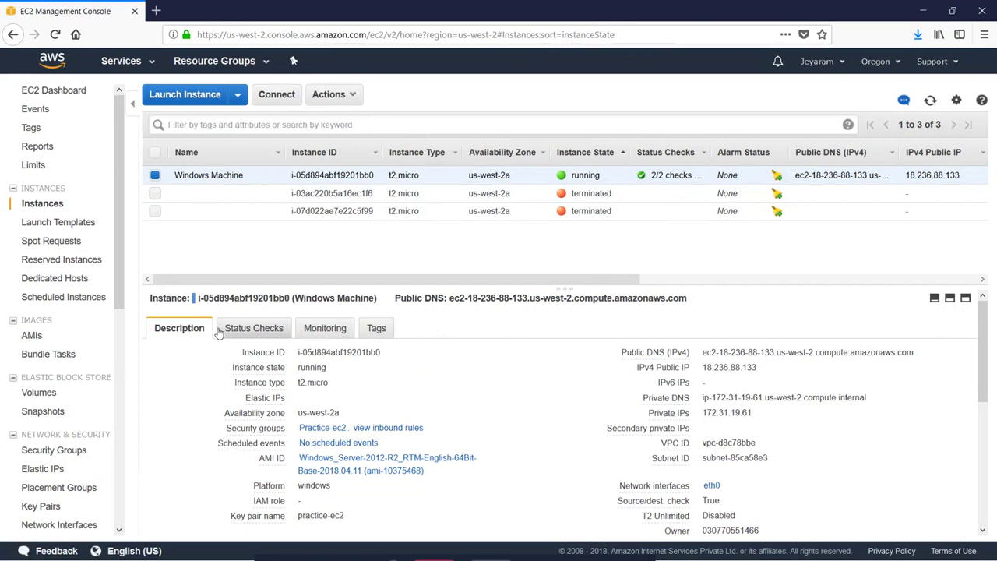
Open the Elastic Block Store volumes list and enlarge the volume details pane
click(41, 393)
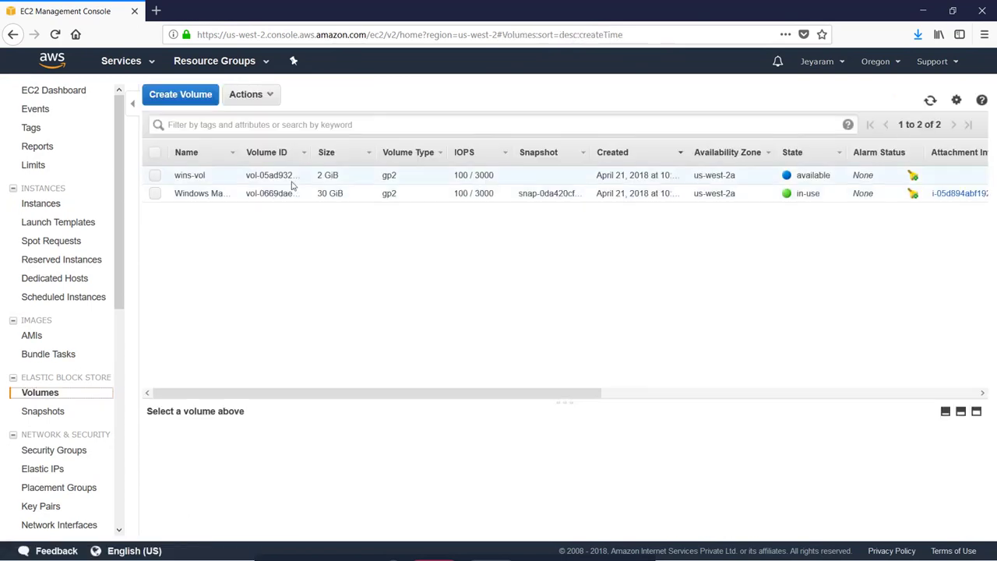
drag(485, 394, 677, 395)
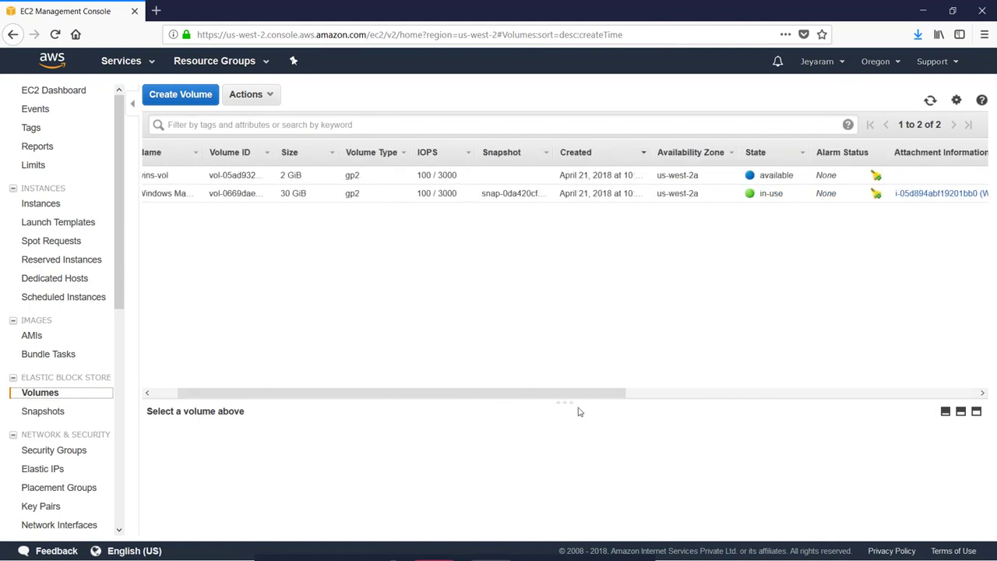
drag(567, 407, 564, 290)
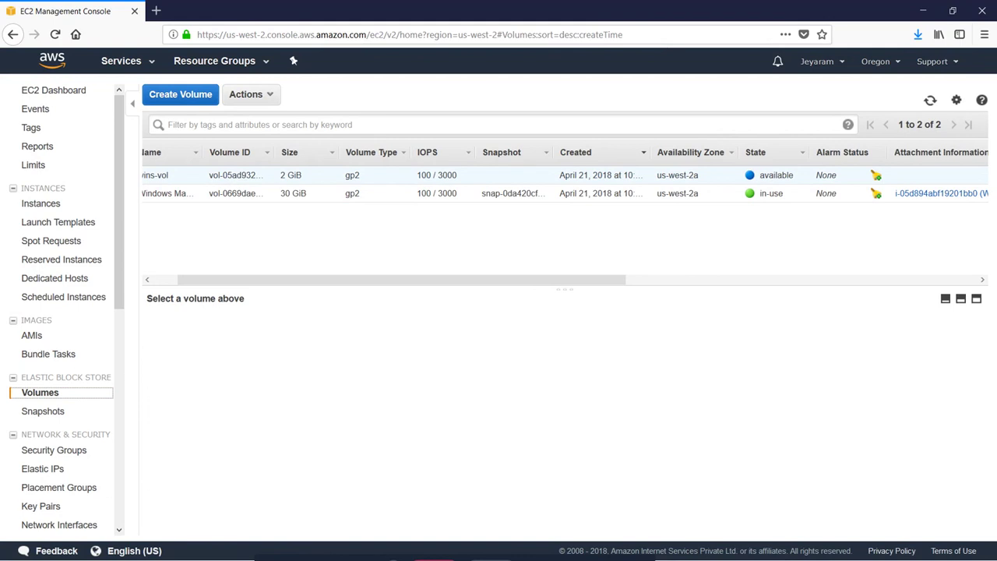
drag(457, 279, 278, 270)
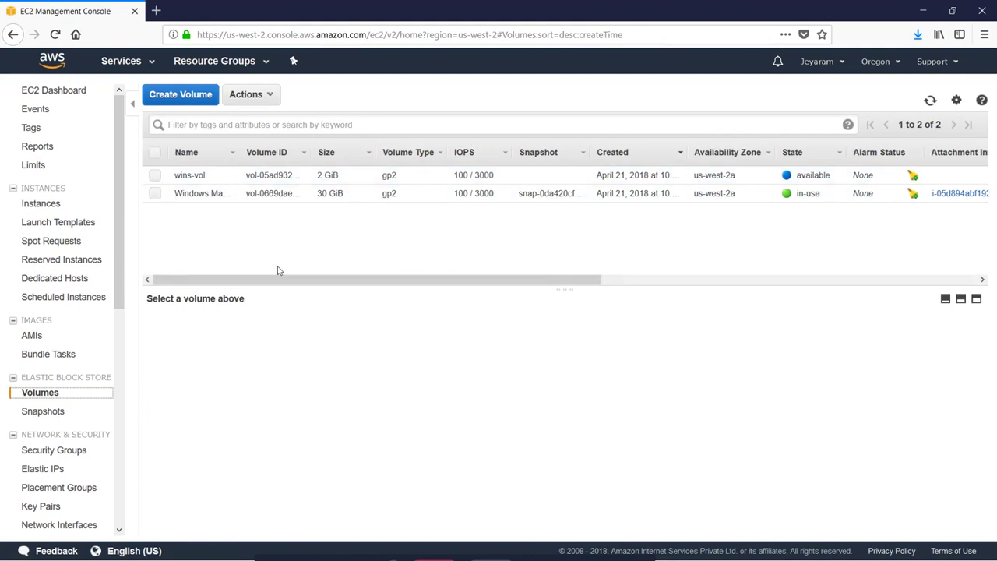
Attach the wins-vol volume to the running Windows Machine instance as device xvdf
click(155, 174)
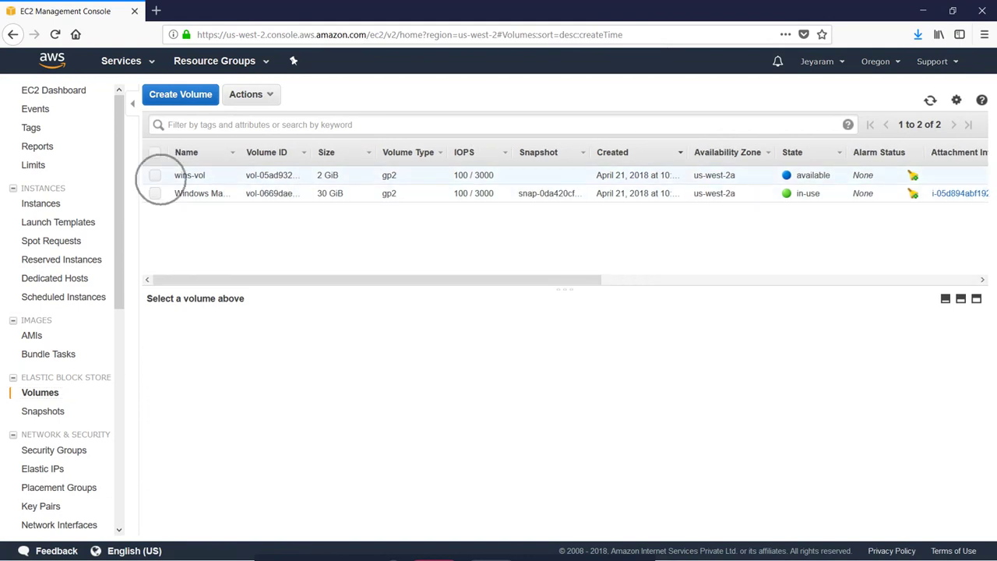
click(247, 94)
click(293, 165)
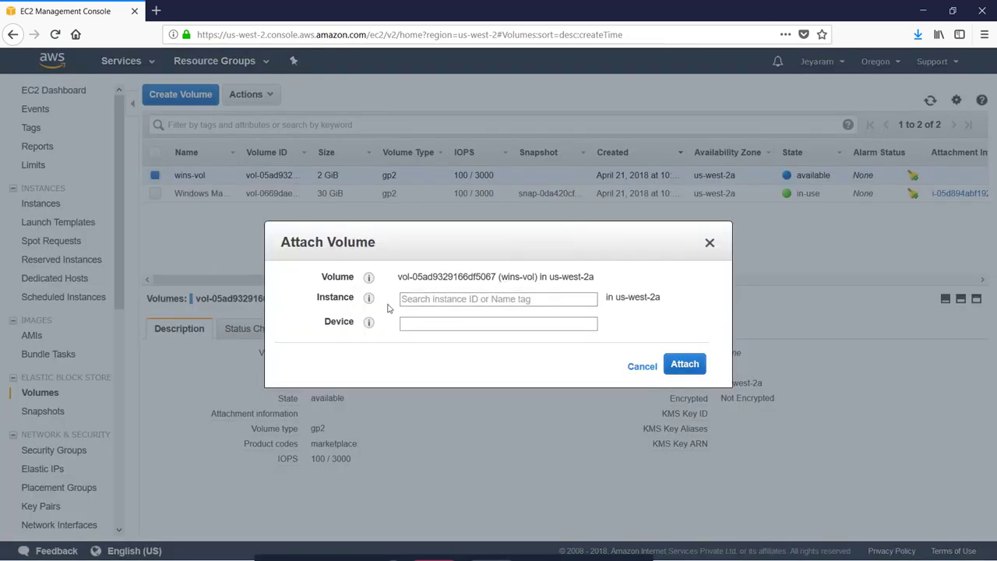
click(592, 299)
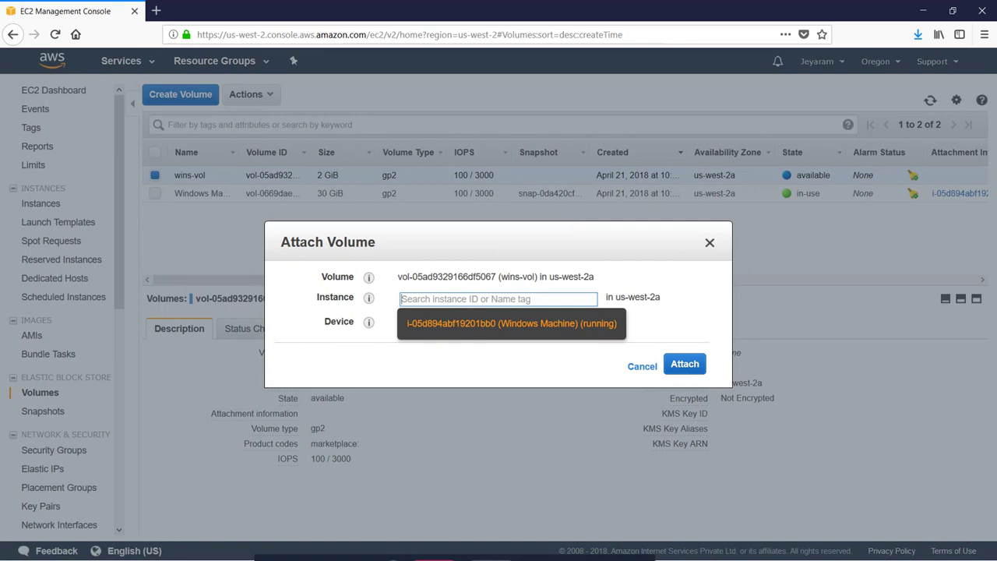
click(512, 324)
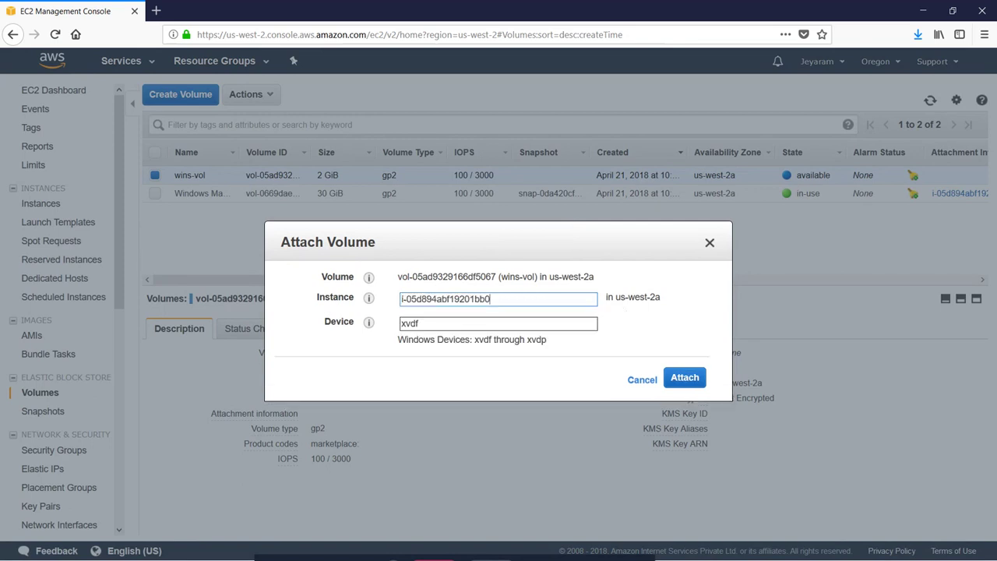
click(685, 378)
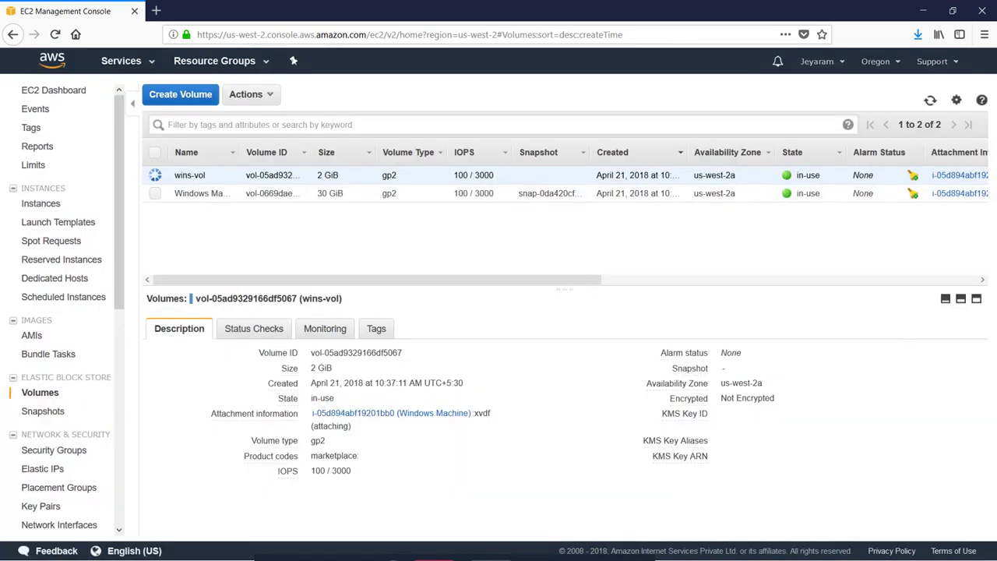
Refresh the volumes list and check the attachment information of wins-vol
drag(515, 279, 717, 279)
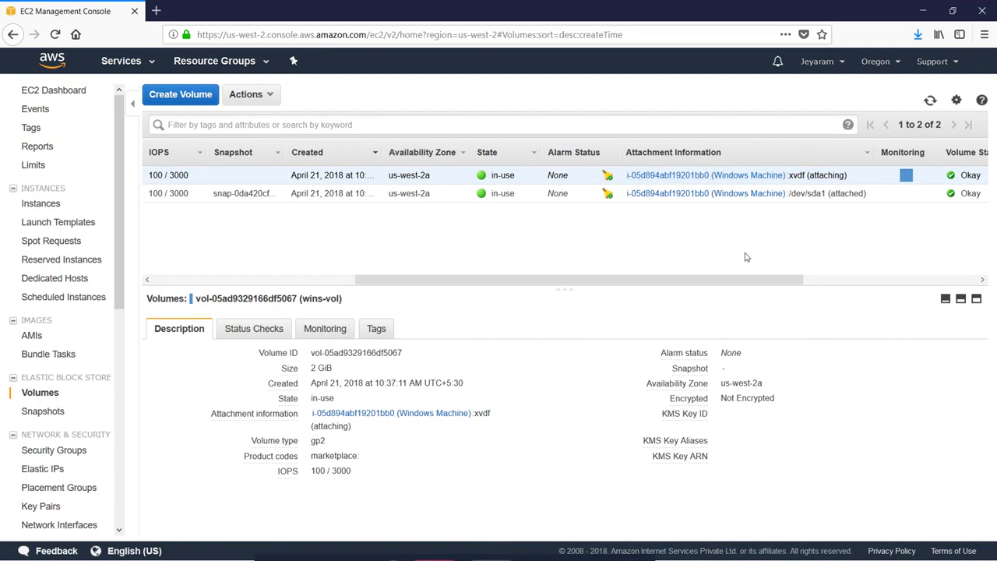
drag(721, 283, 269, 258)
click(930, 100)
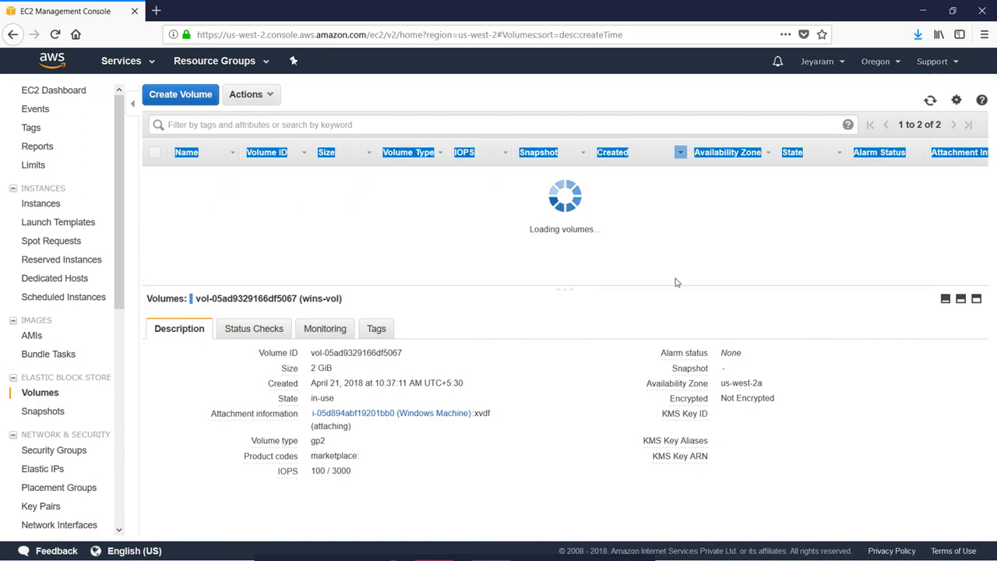
drag(600, 280, 787, 277)
drag(704, 275, 395, 283)
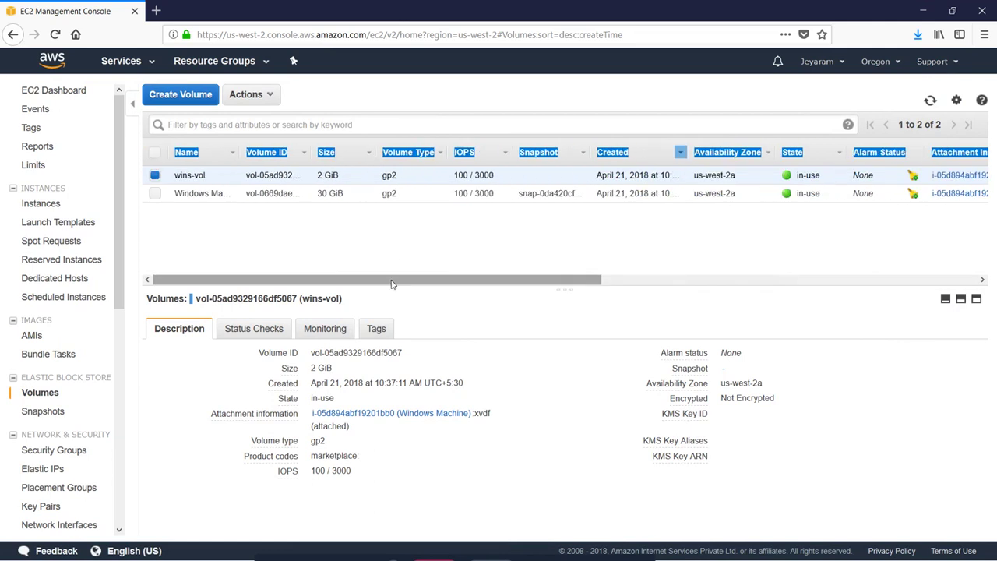
click(315, 248)
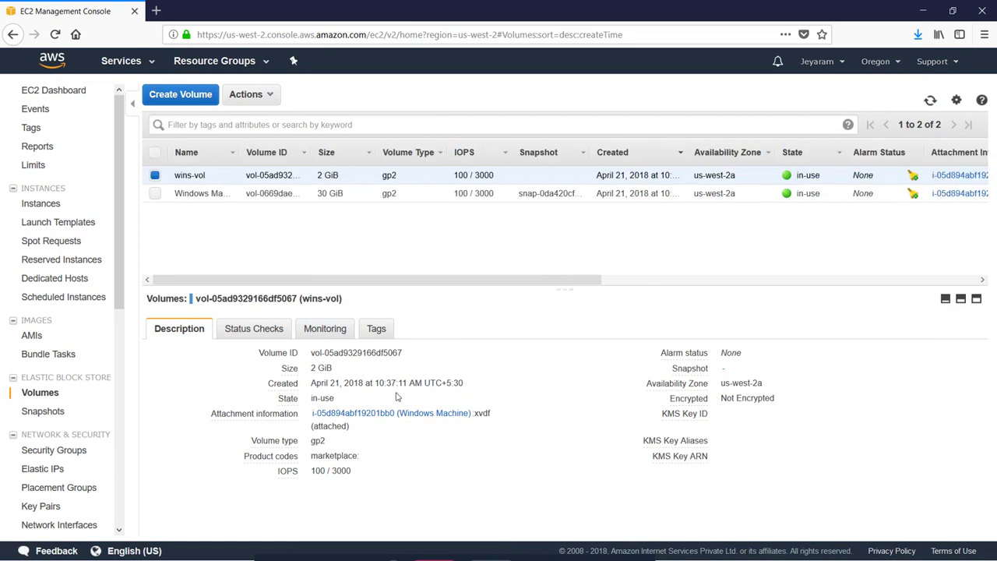
Switch back to the remote desktop session and open the Disks page of File and Storage Services in Server Manager
key(alt+Tab)
key(alt+Tab)
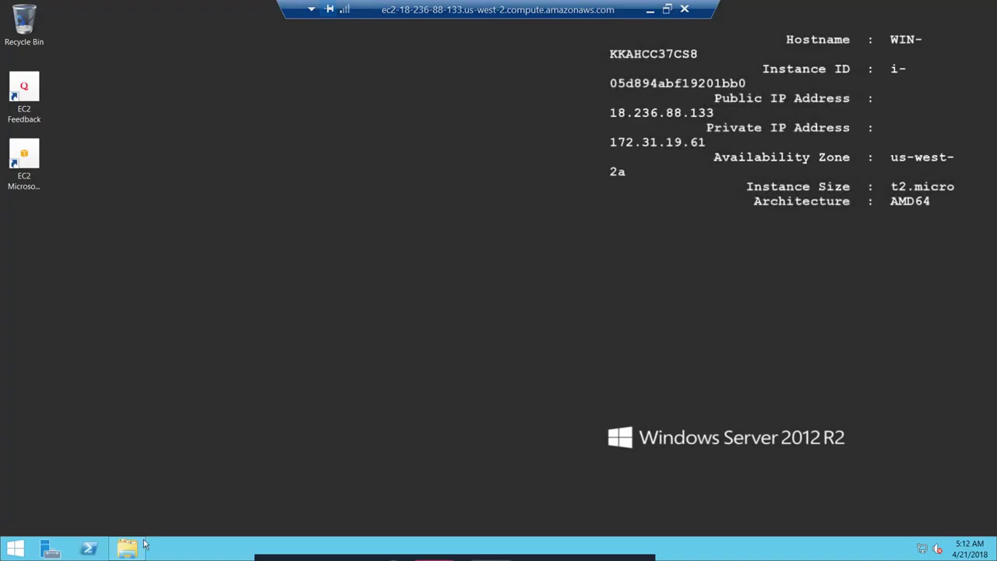
click(51, 550)
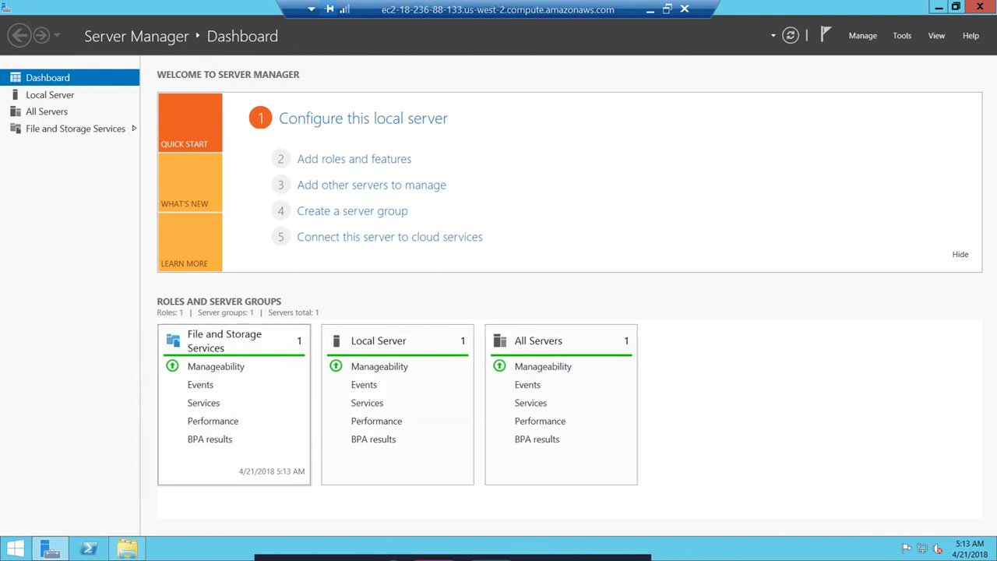
click(205, 341)
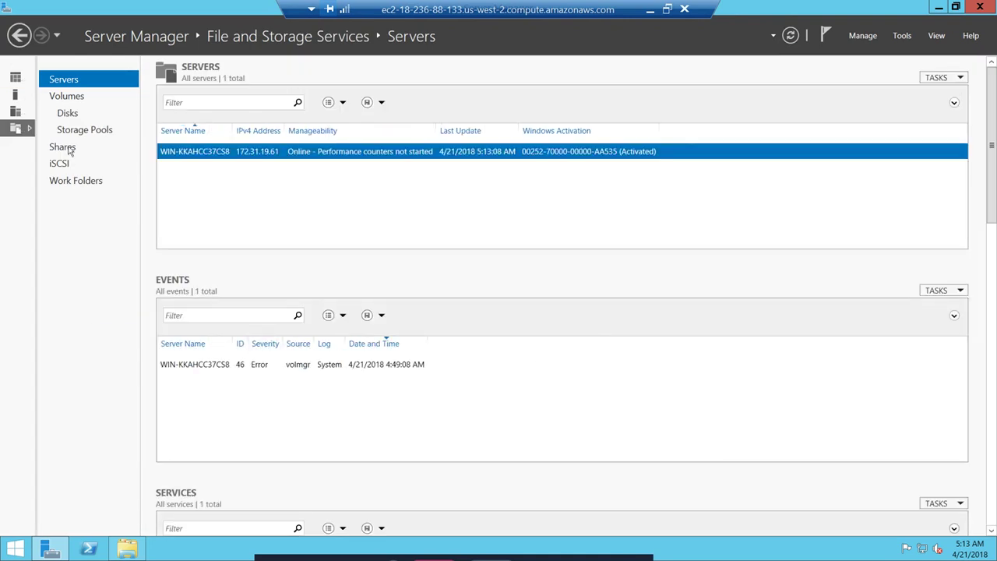
click(67, 115)
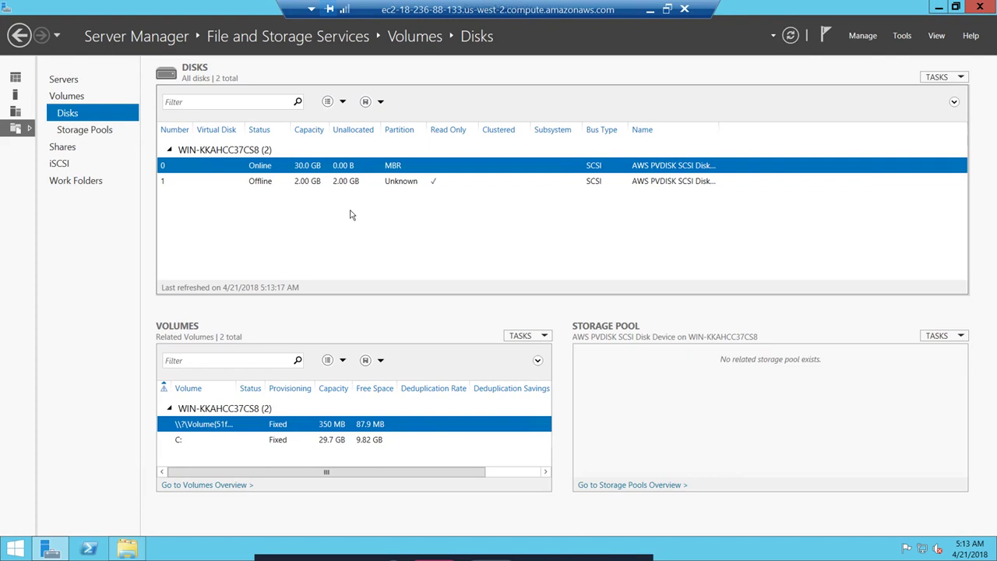
Bring the offline 2 GB disk 1 online and accept the data loss warning
click(291, 183)
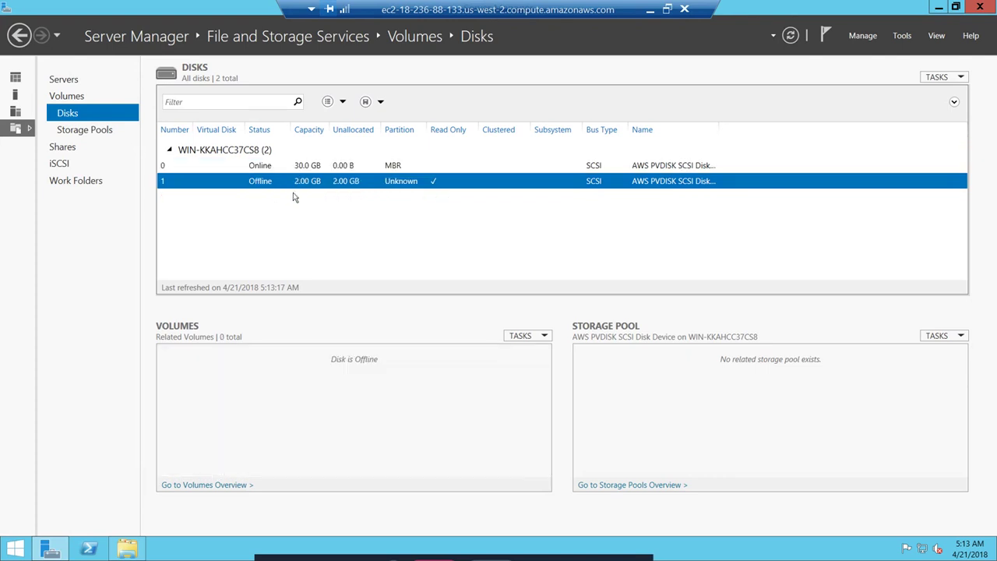
right_click(185, 182)
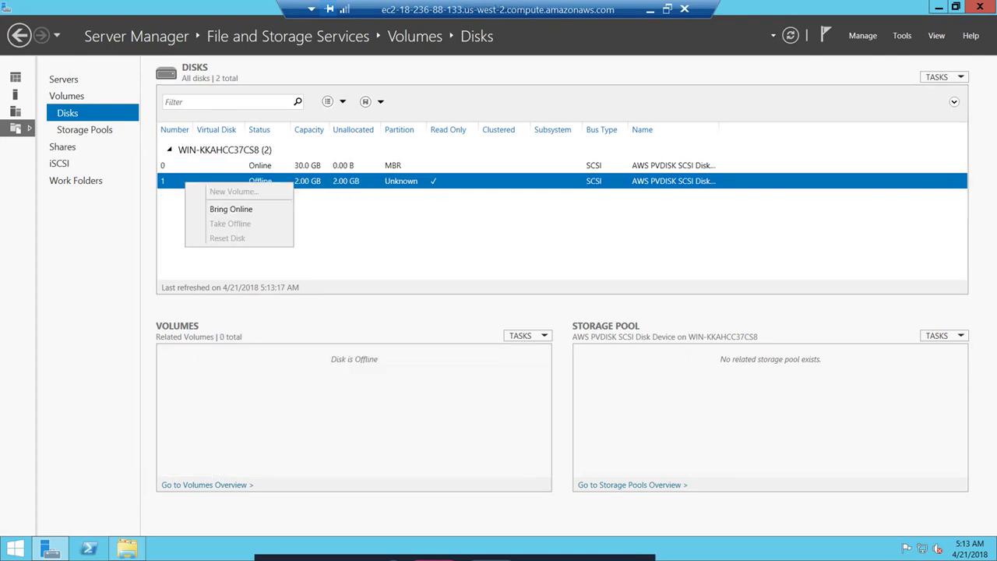
click(252, 212)
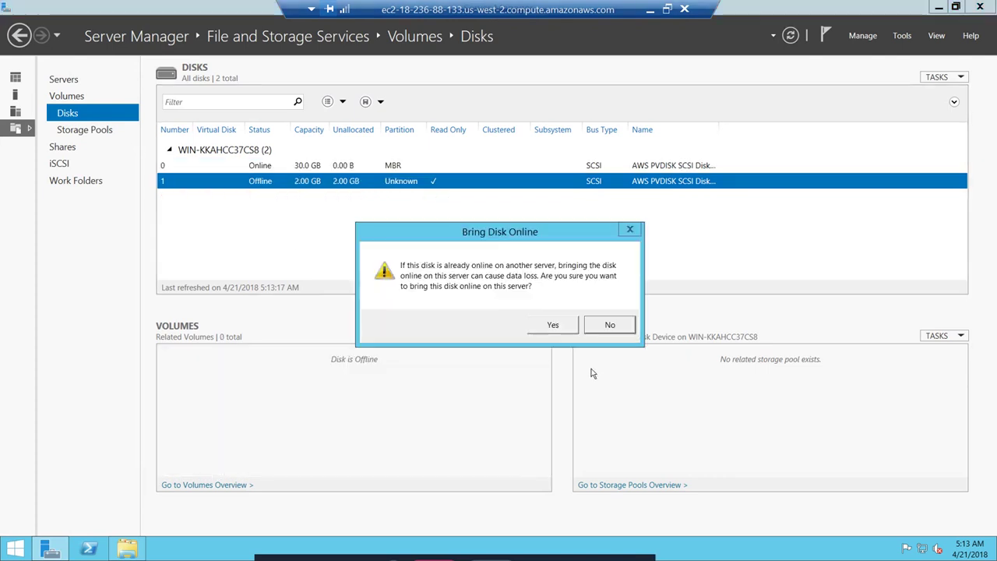
click(553, 323)
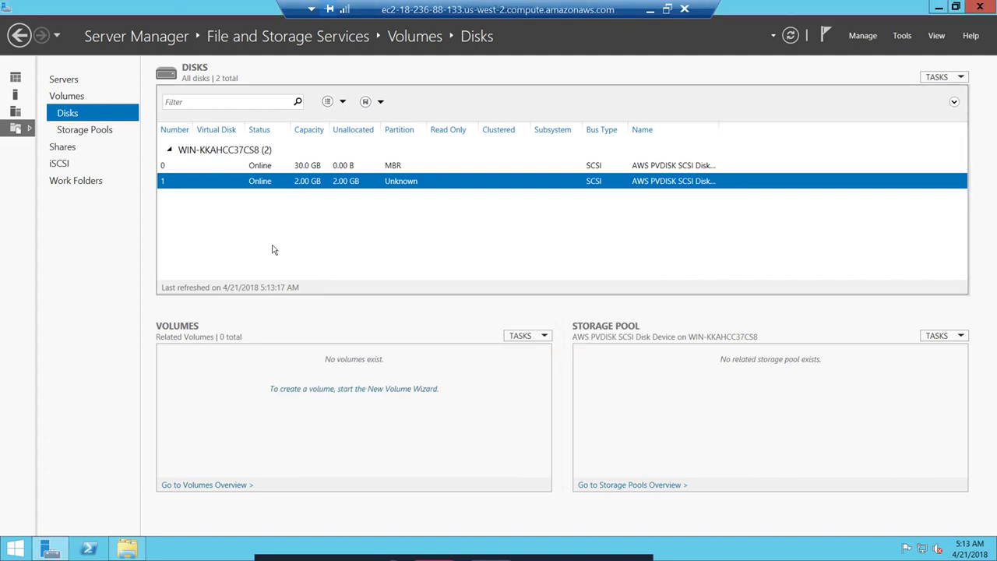
Start a new volume on disk 1, initialize the disk as GPT and accept the full volume size of 1.97 GB
right_click(162, 184)
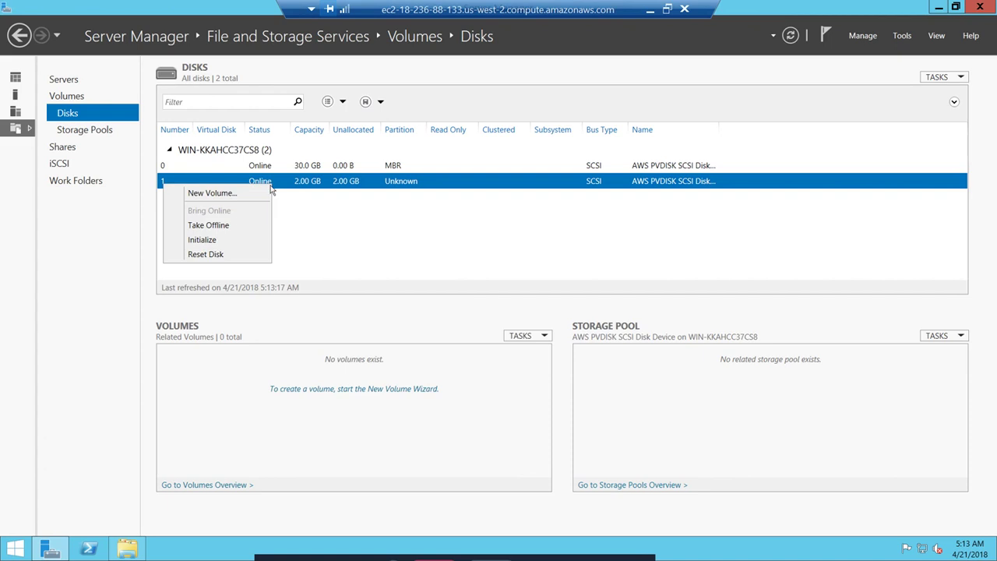
click(221, 195)
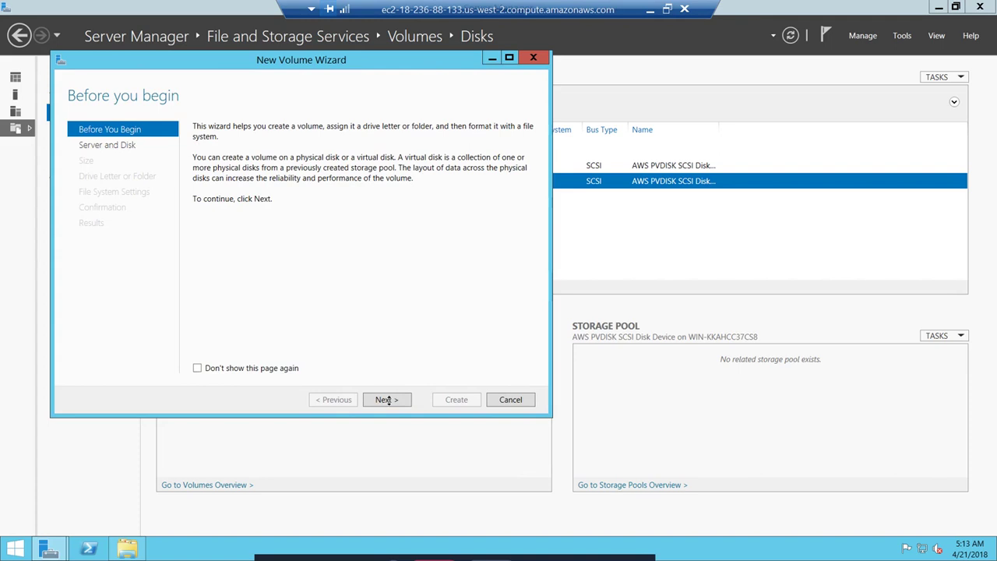
key(Return)
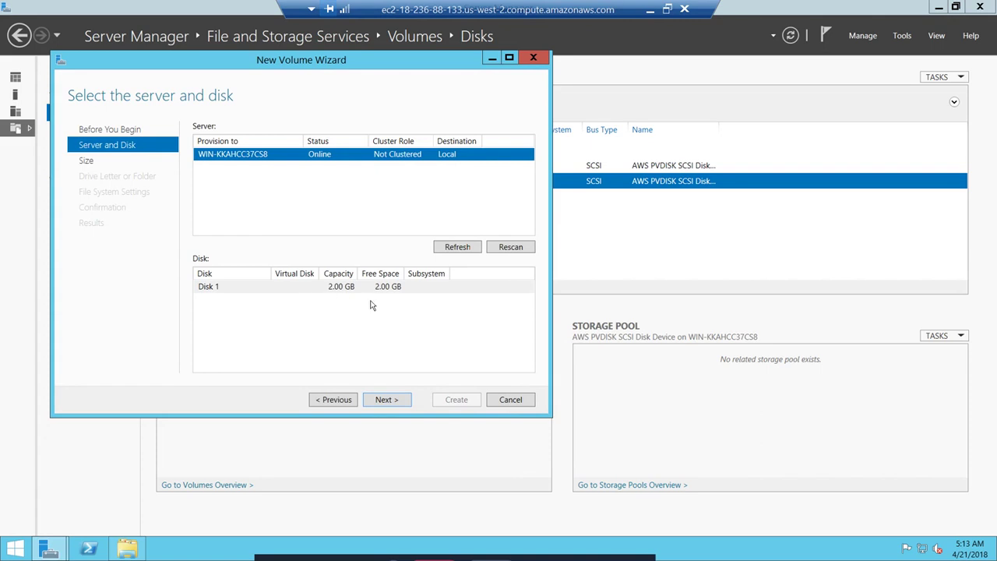
click(387, 400)
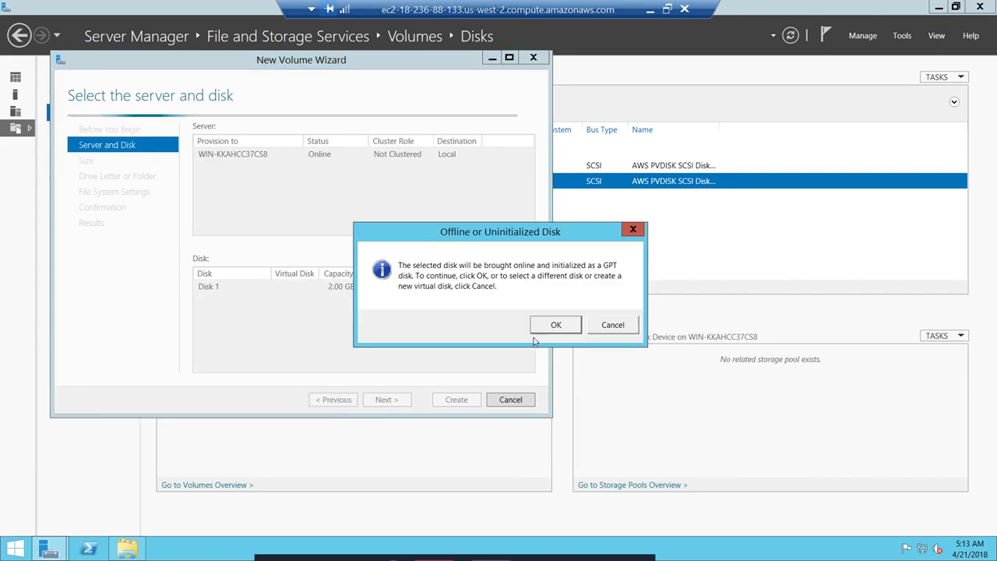
click(556, 327)
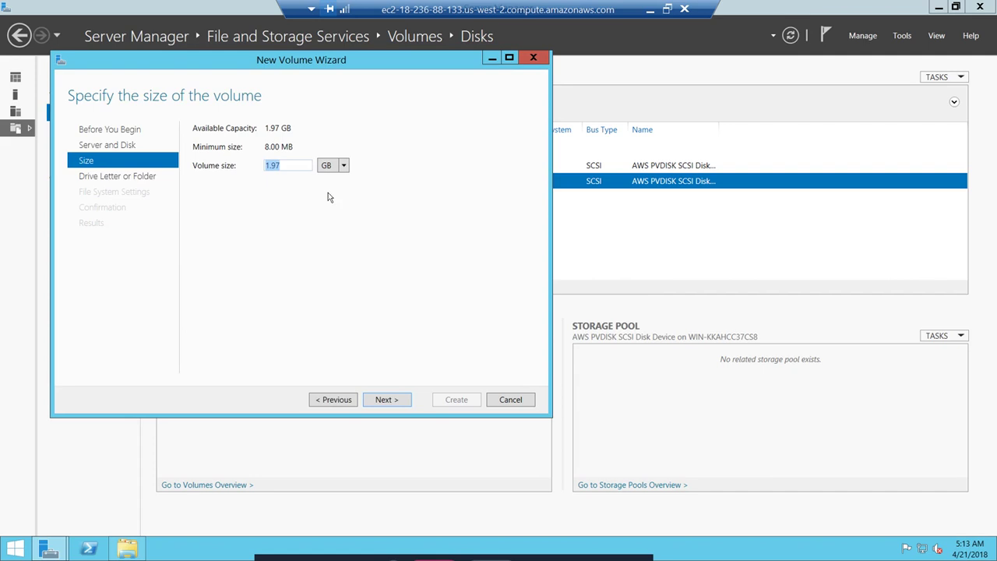
click(324, 207)
click(388, 402)
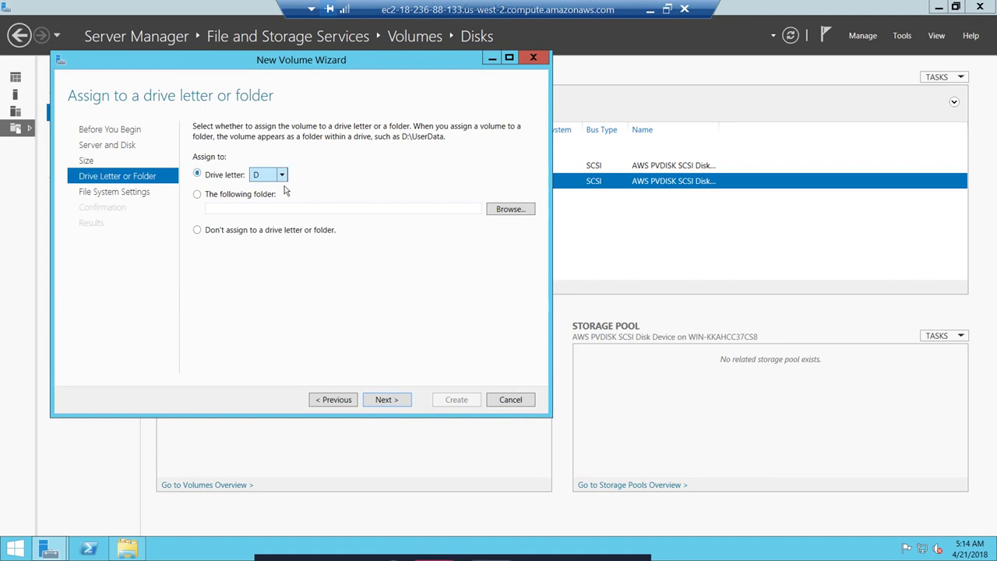
Create the volume with drive letter D, NTFS, default allocation unit size and the label New Volume, and close the wizard
click(386, 400)
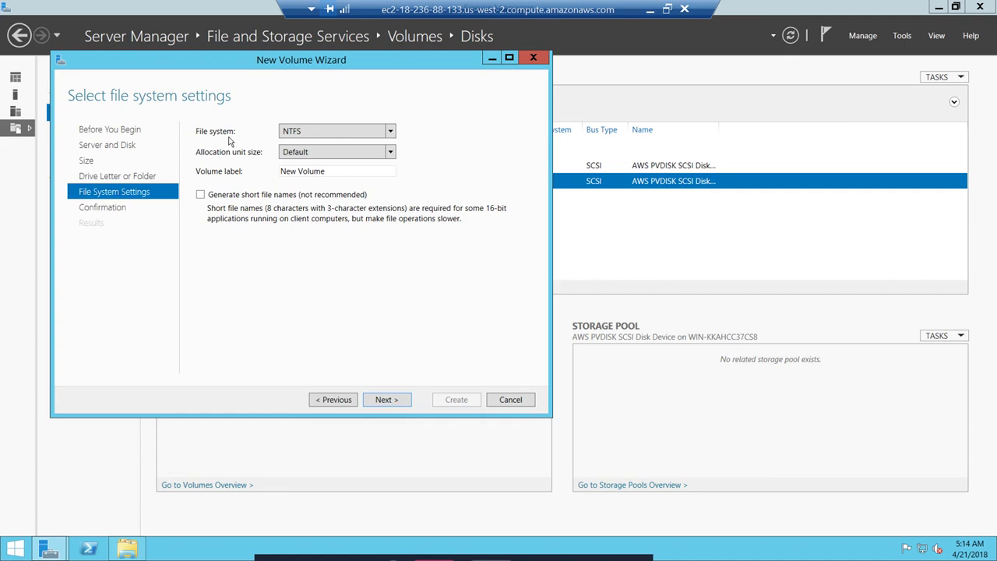
click(316, 132)
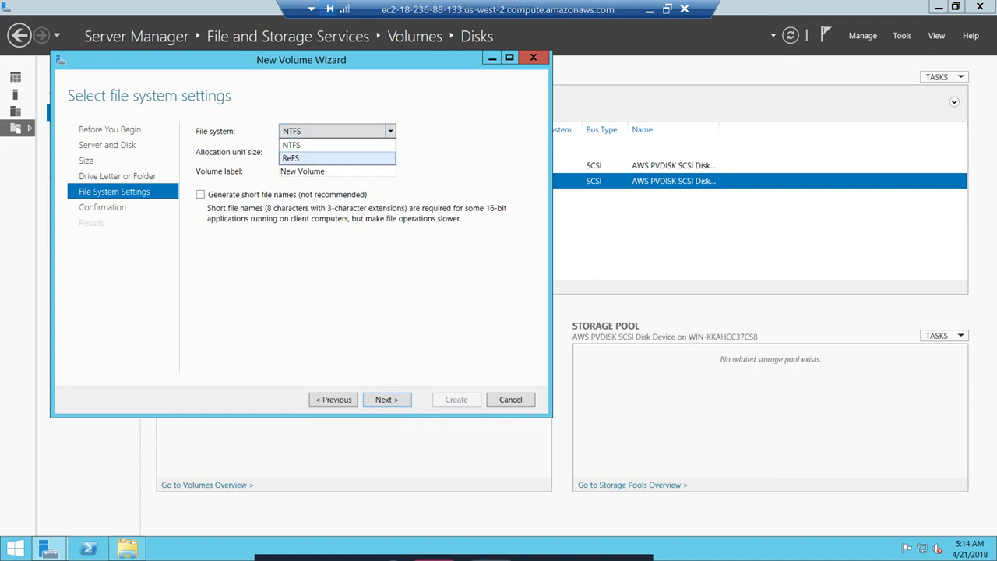
click(422, 266)
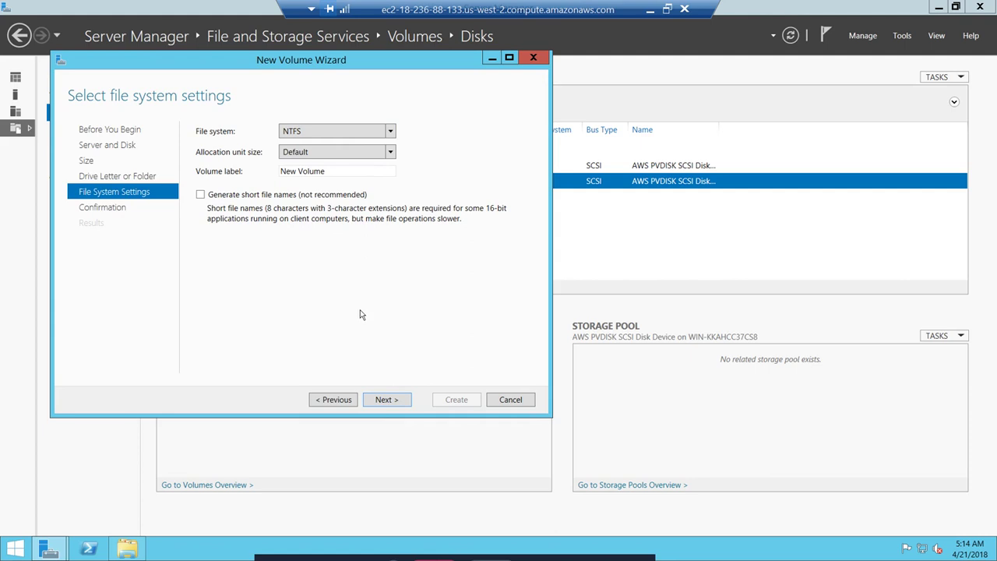
click(391, 401)
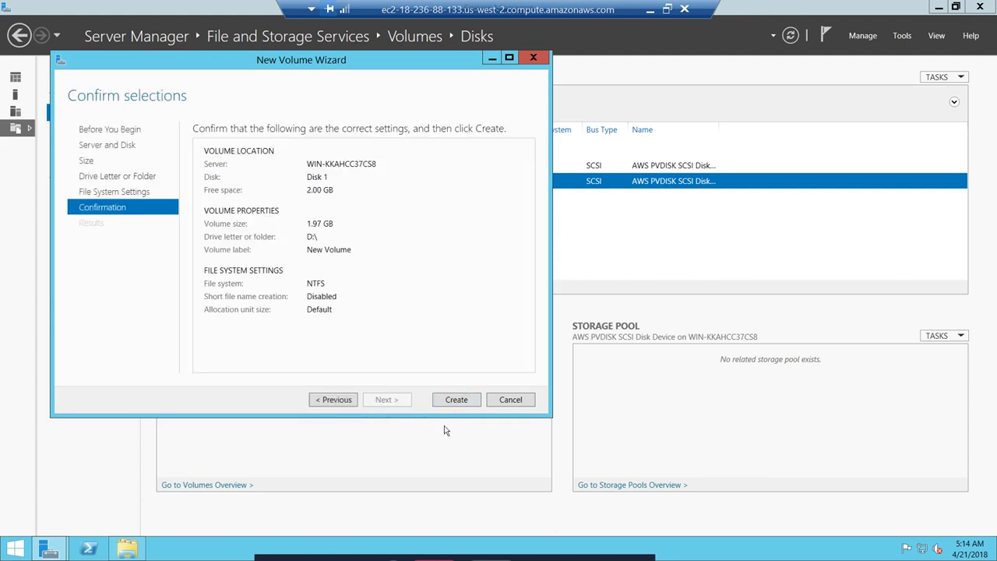
click(473, 401)
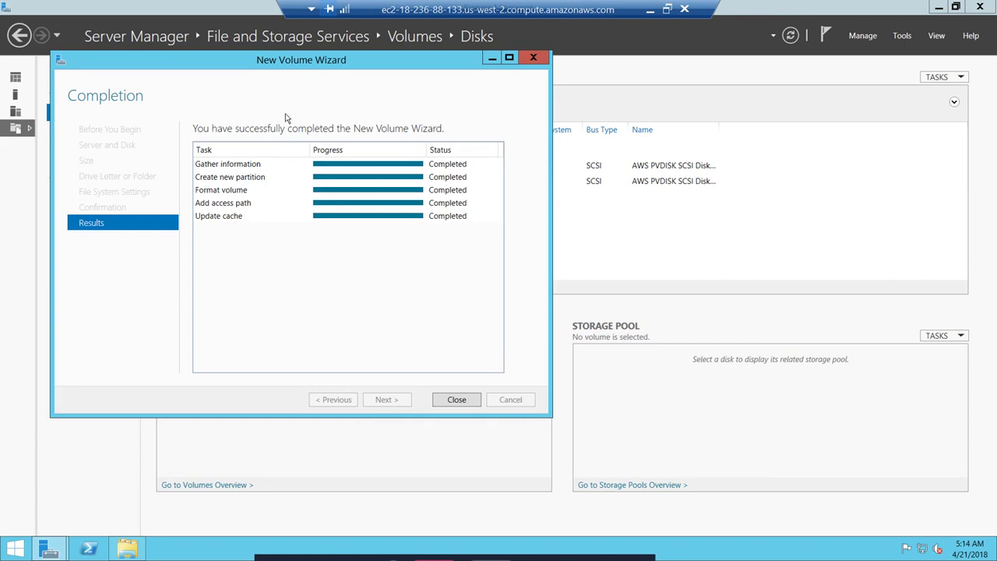
click(456, 400)
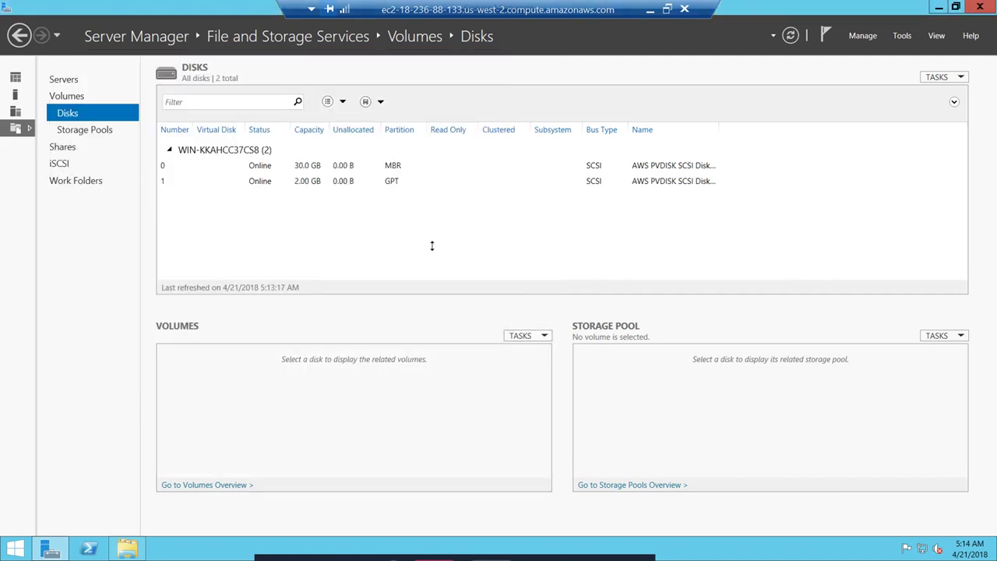
Refresh the disk information and switch to File Explorer to check the drives under This PC
click(794, 36)
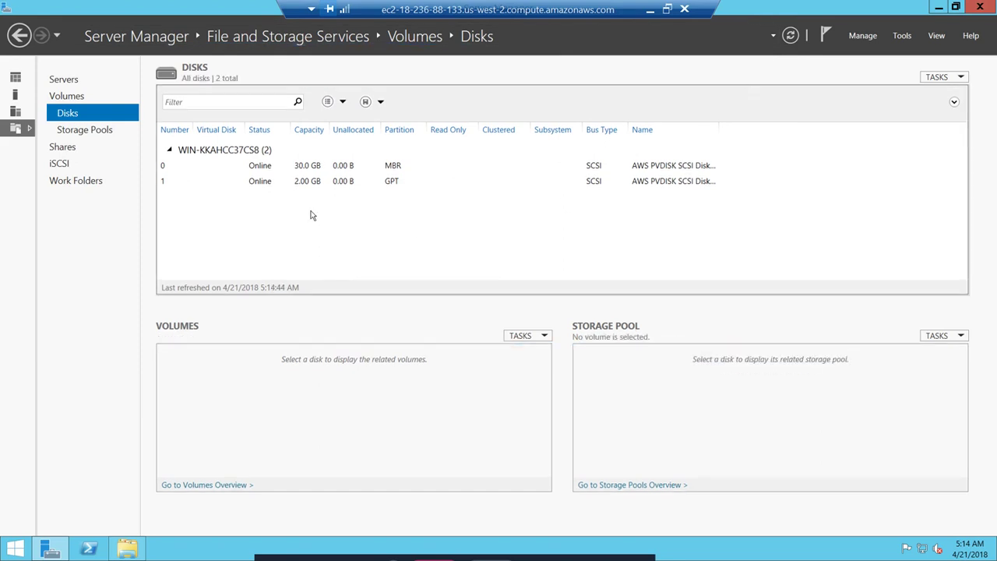
key(alt+Tab)
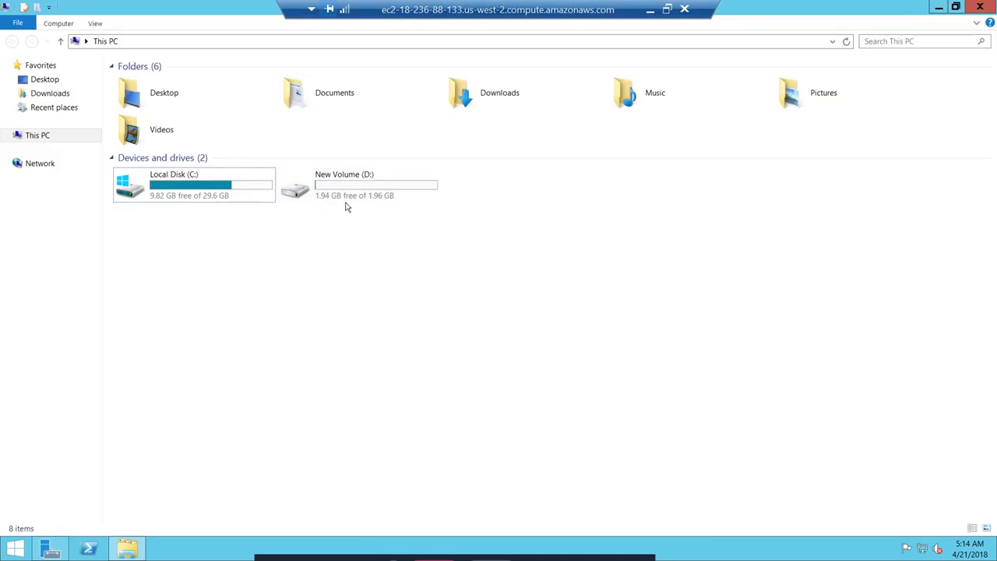
Open New Volume (D:) and create a folder named Test in it
double_click(389, 196)
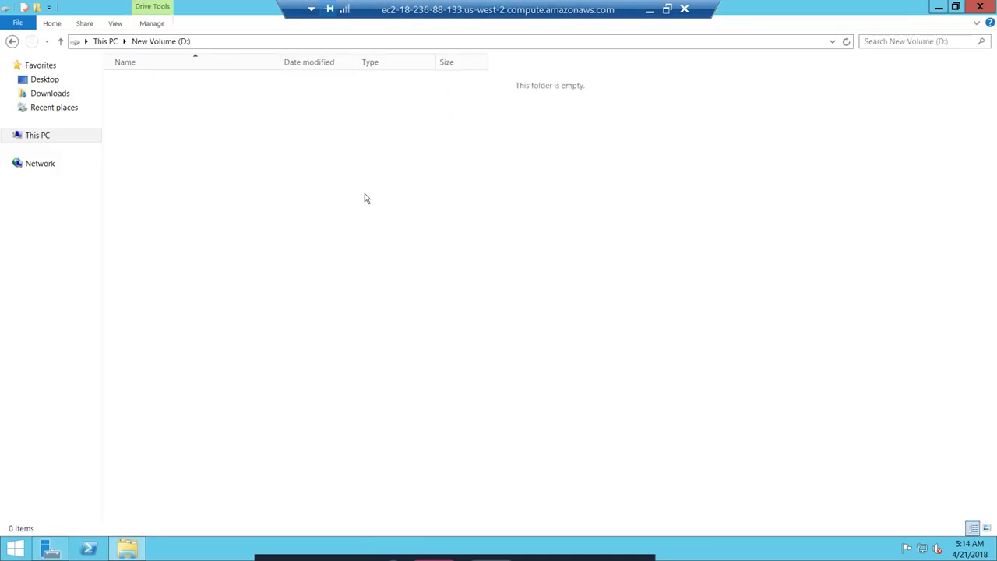
right_click(341, 191)
mouse_move(279, 303)
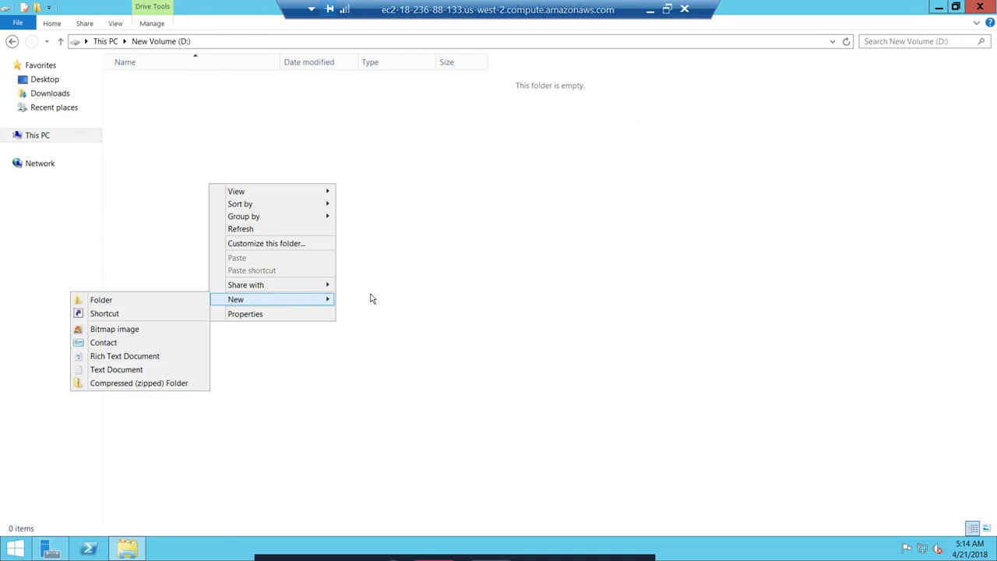
click(145, 299)
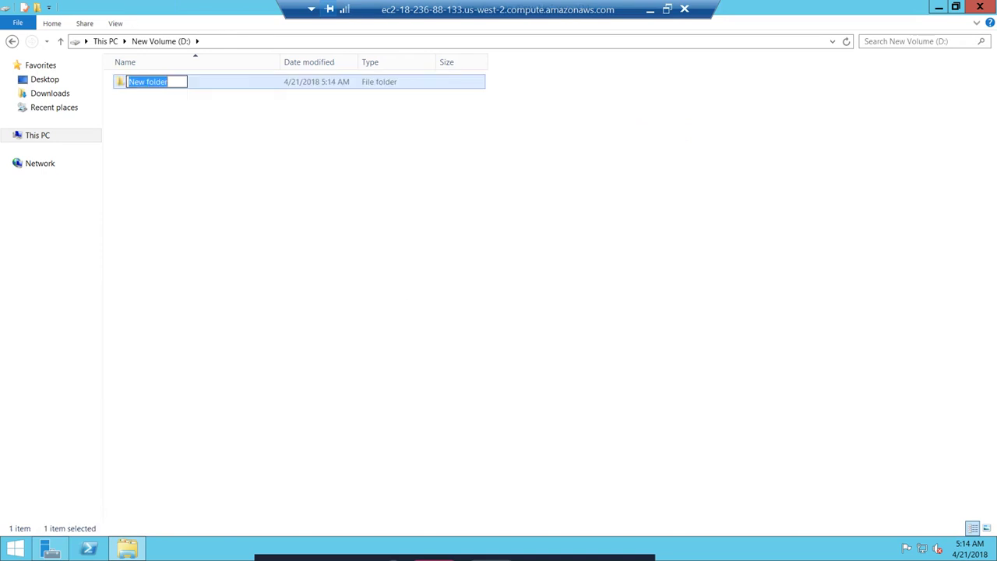
text(TE)
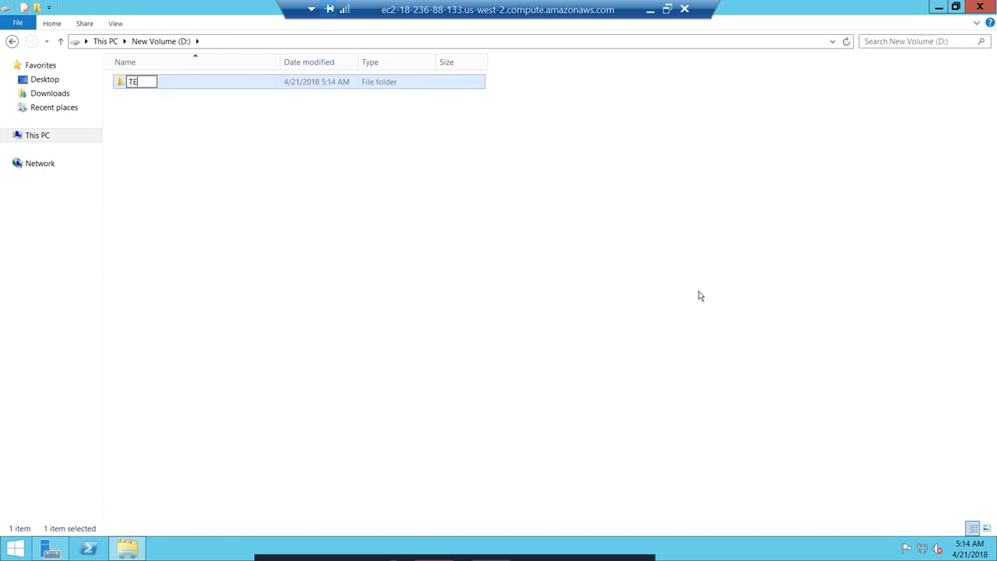
key(BackSpace)
text(est)
key(Return)
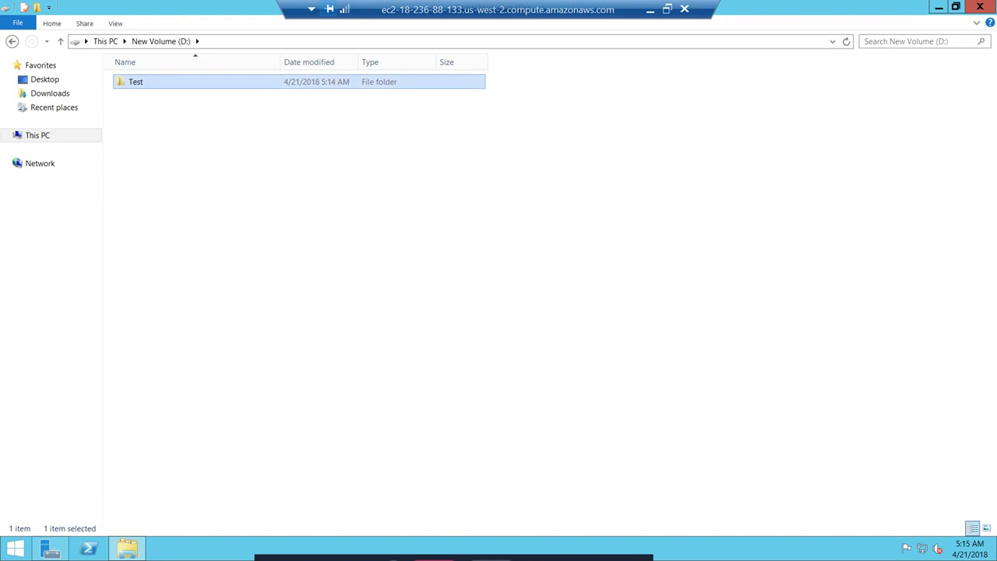
Open the Test folder and create a text document named example.txt in it
key(Return)
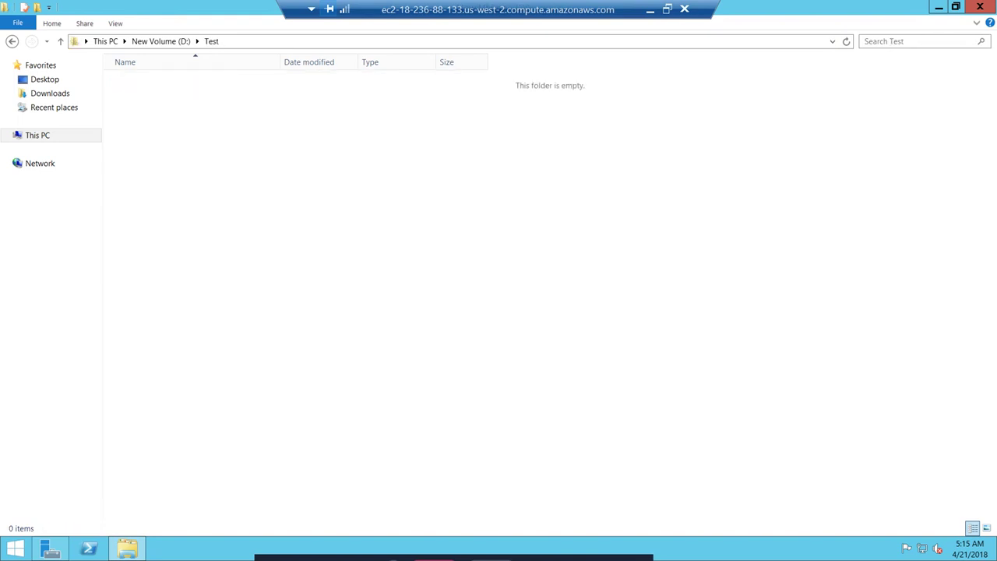
right_click(386, 196)
mouse_move(300, 324)
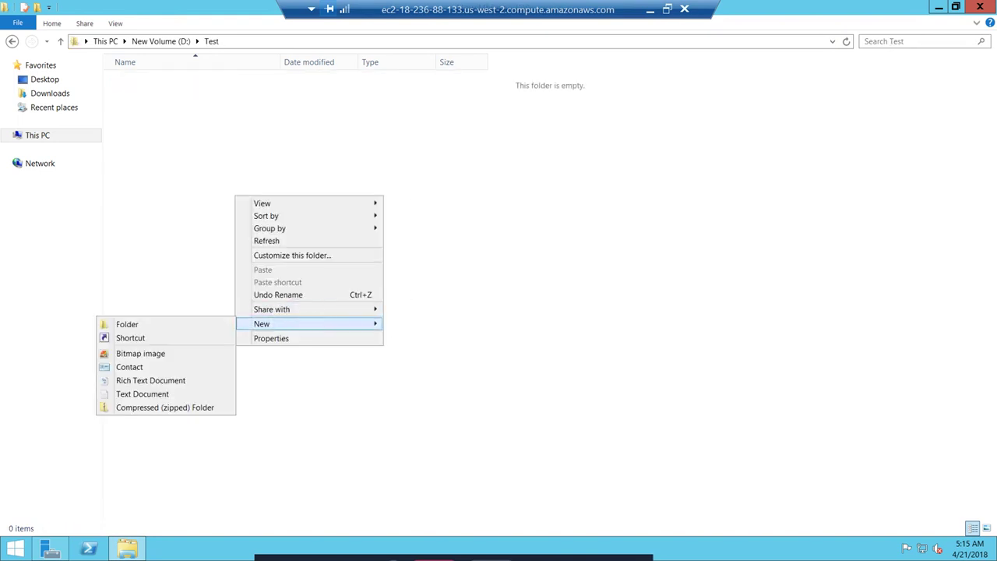
click(142, 396)
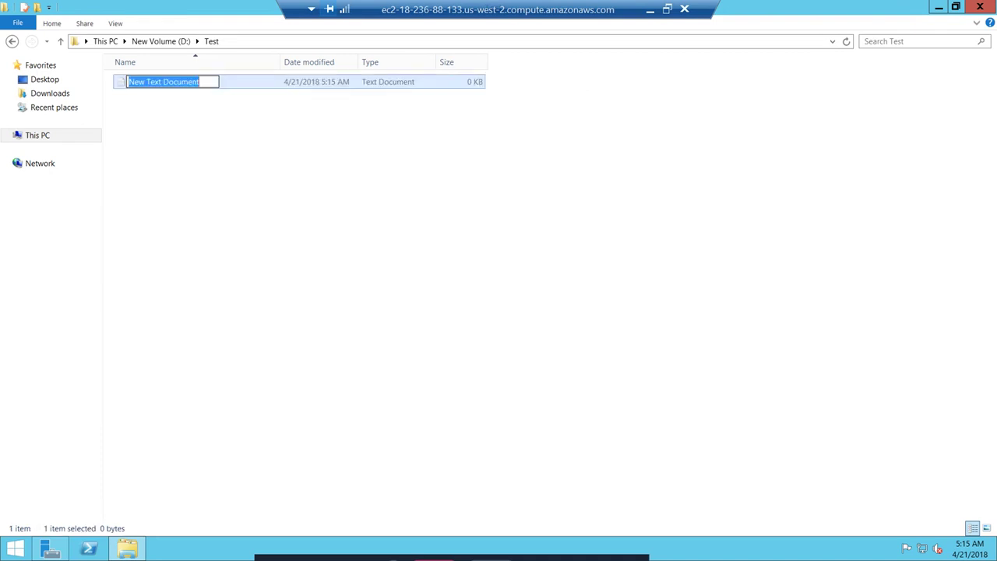
text(e)
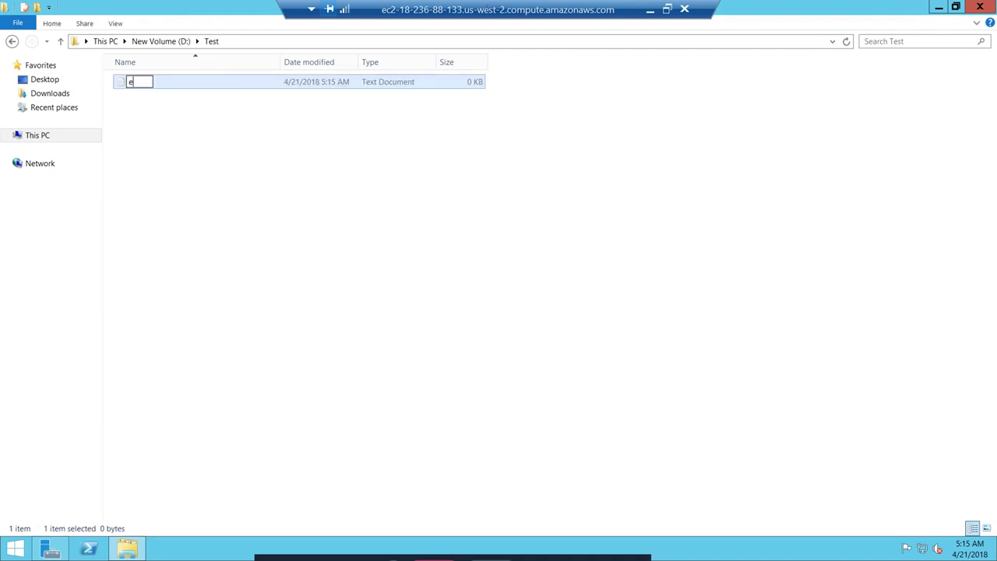
text(xample.txt)
key(Return)
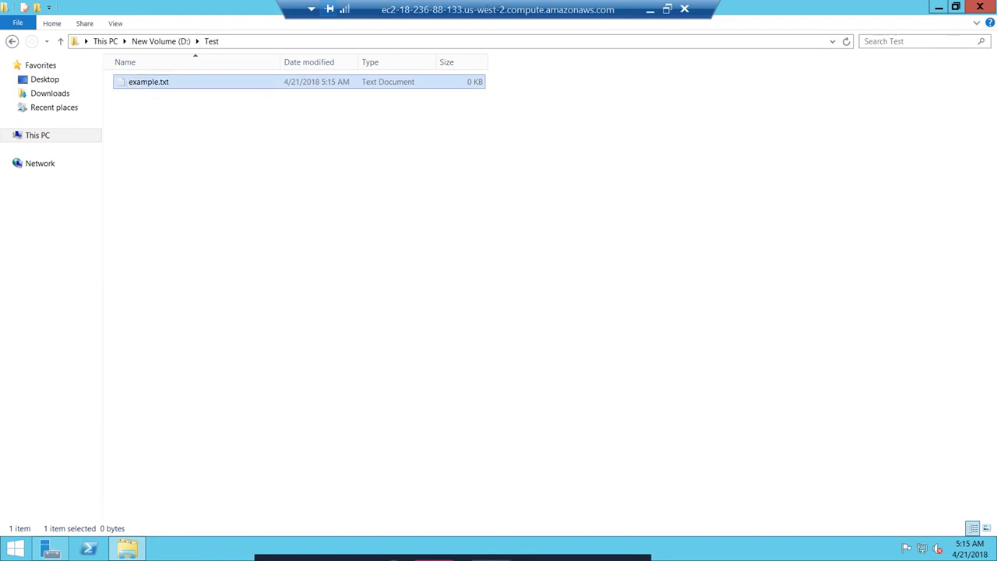
Open example.txt, paste the copied paragraph about AWS analyst reports with word wrap on, and close the file with its changes saved
key(Return)
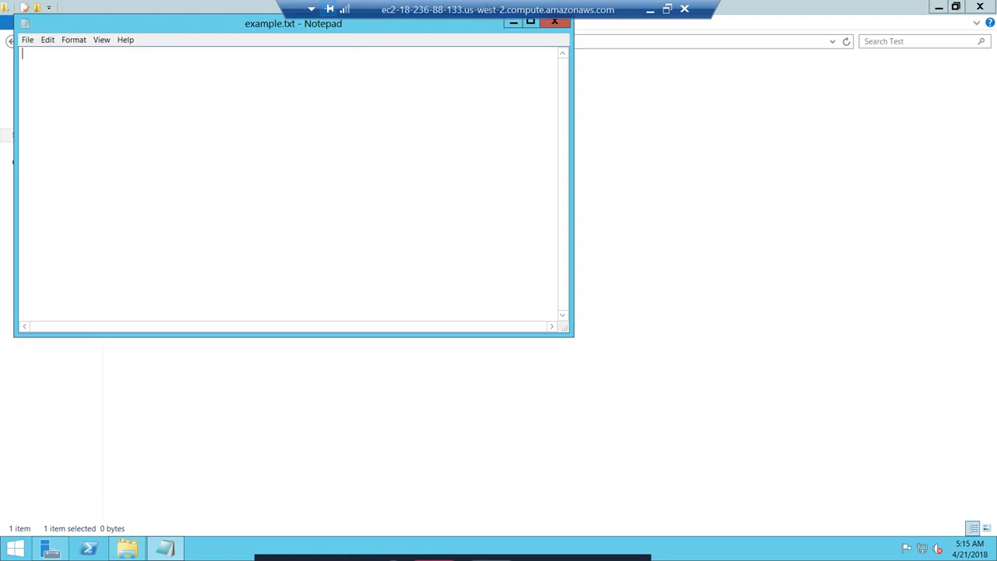
click(651, 10)
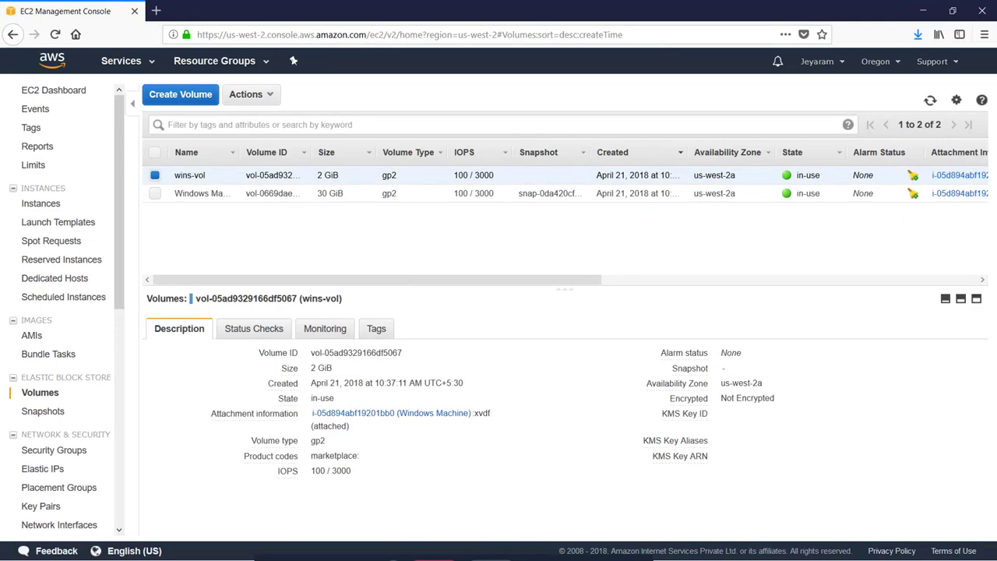
key(alt+Tab)
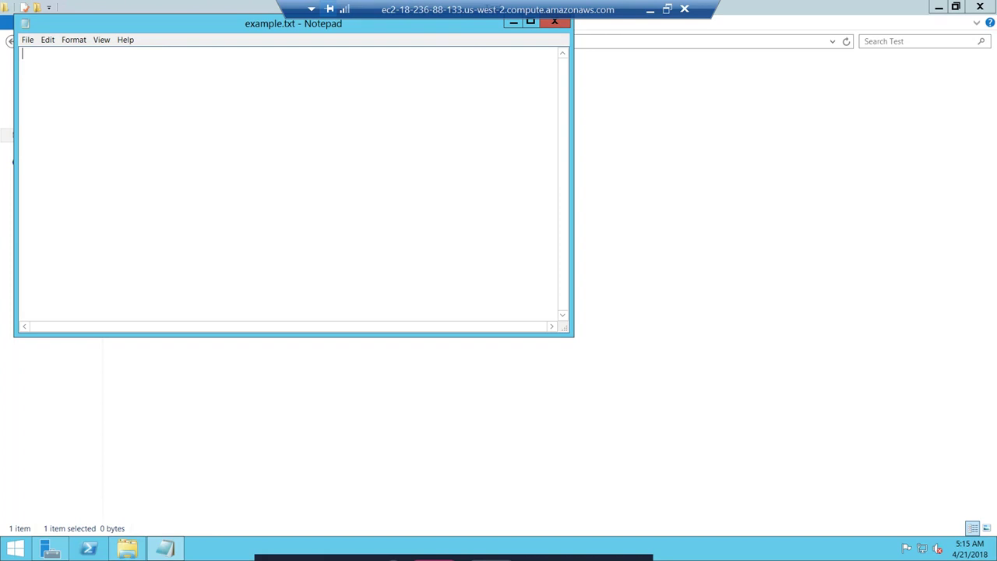
key(ctrl+v)
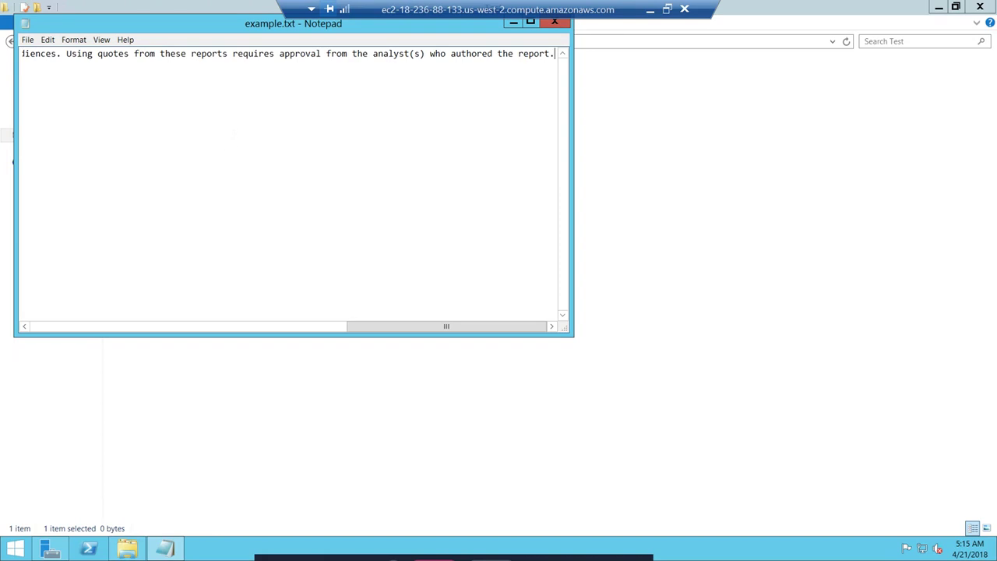
click(74, 40)
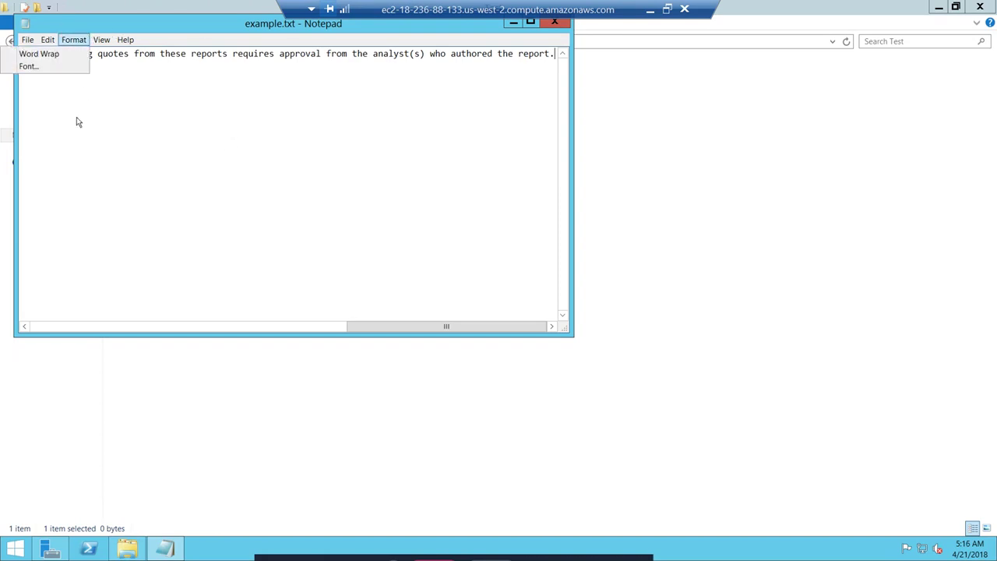
click(51, 55)
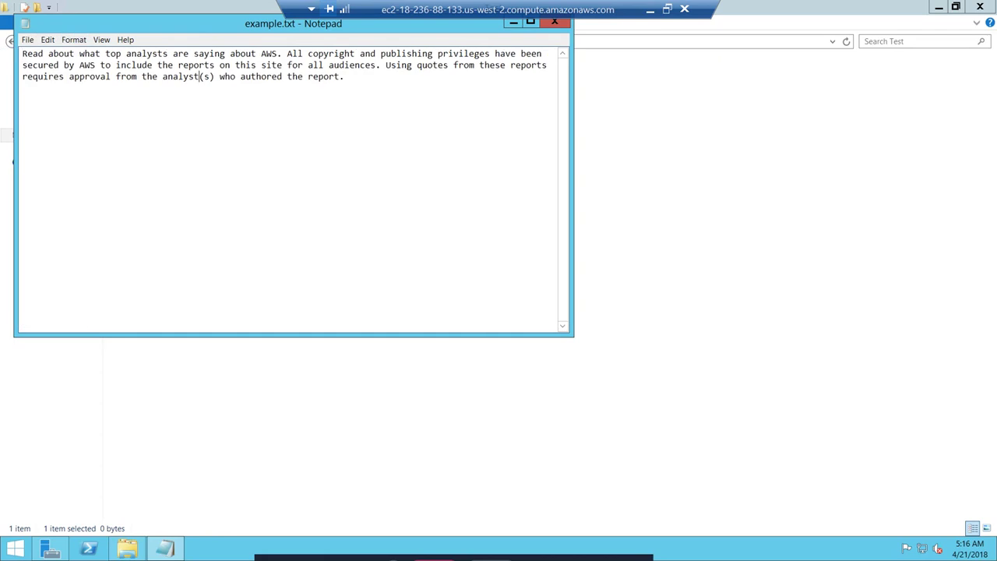
click(553, 25)
click(182, 105)
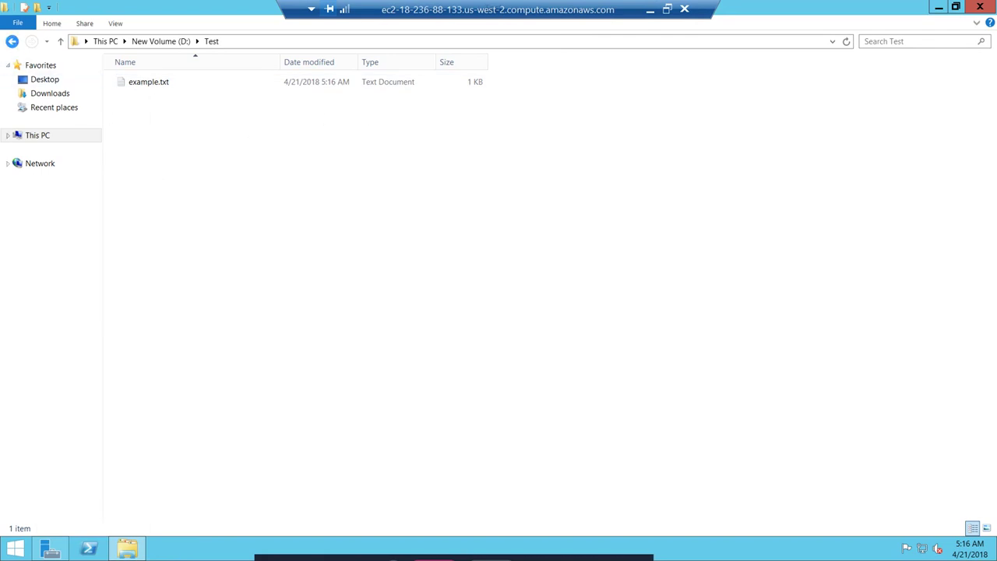
Return to This PC, look into New Volume (D:) and go back to the drive overview
click(11, 41)
click(28, 135)
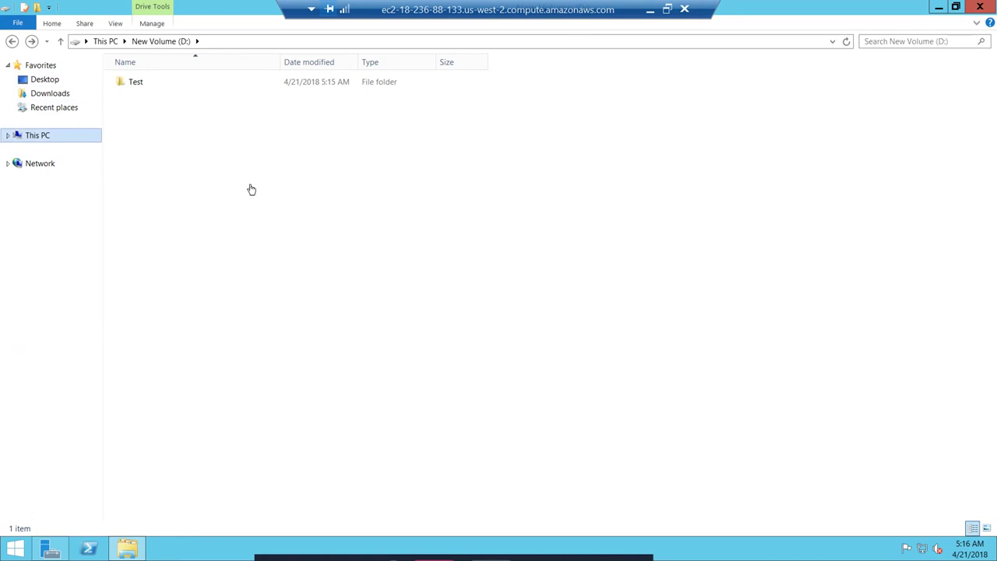
double_click(394, 197)
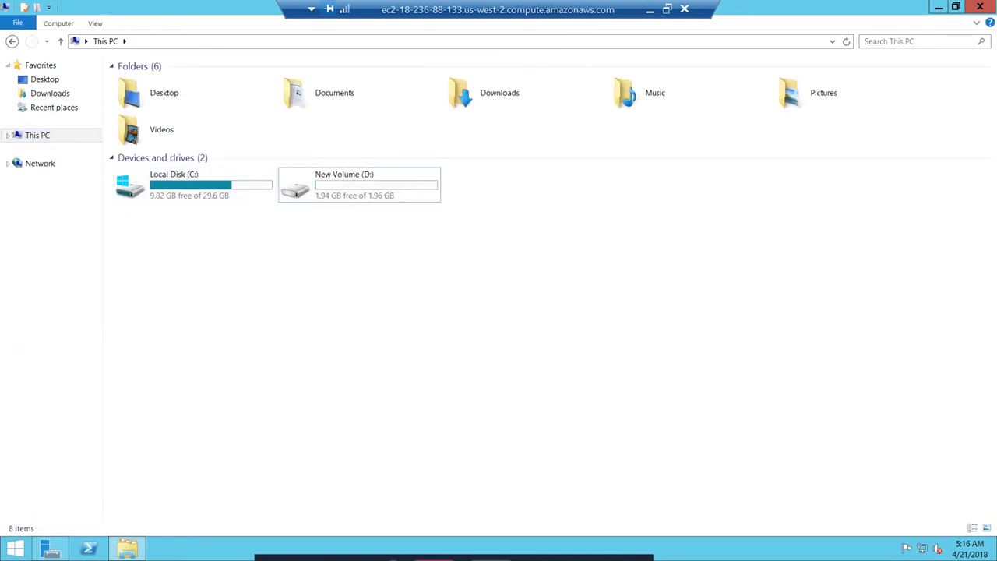
click(12, 42)
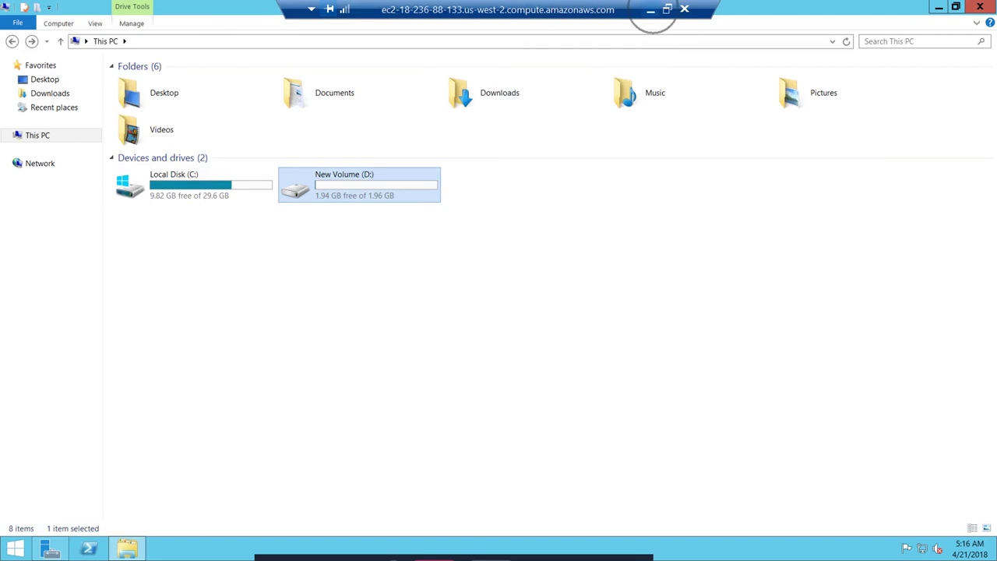
click(651, 9)
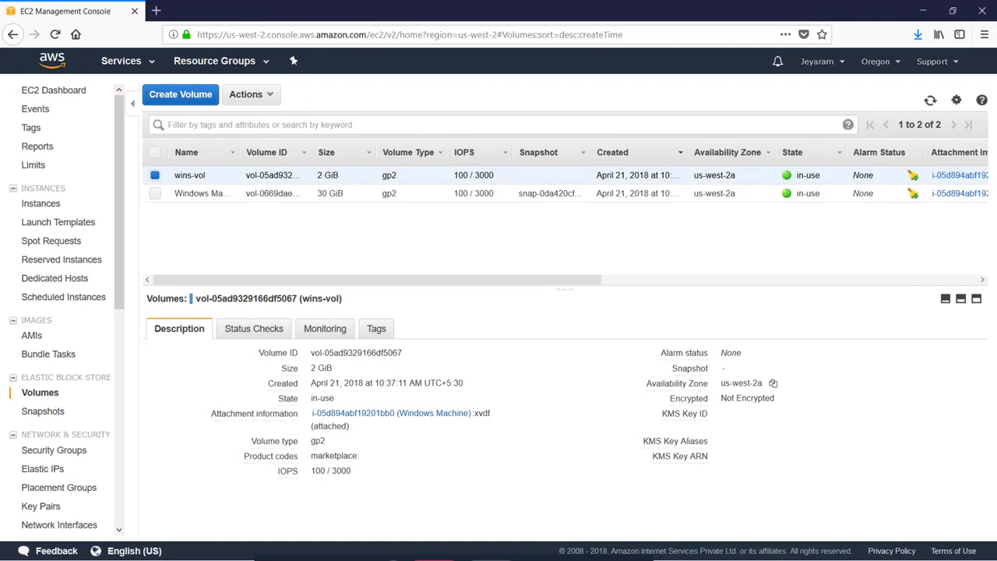
key(alt+Tab)
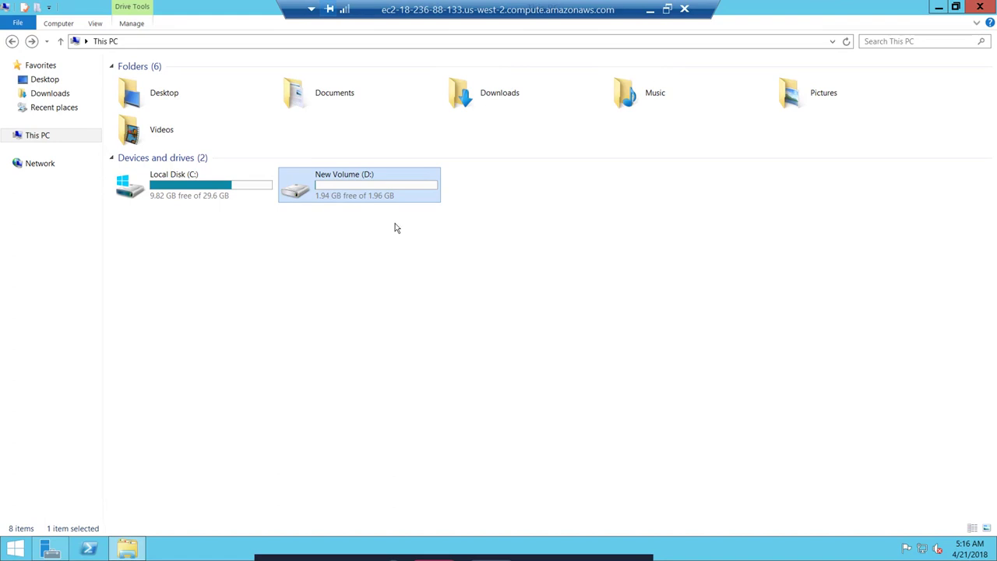
click(445, 263)
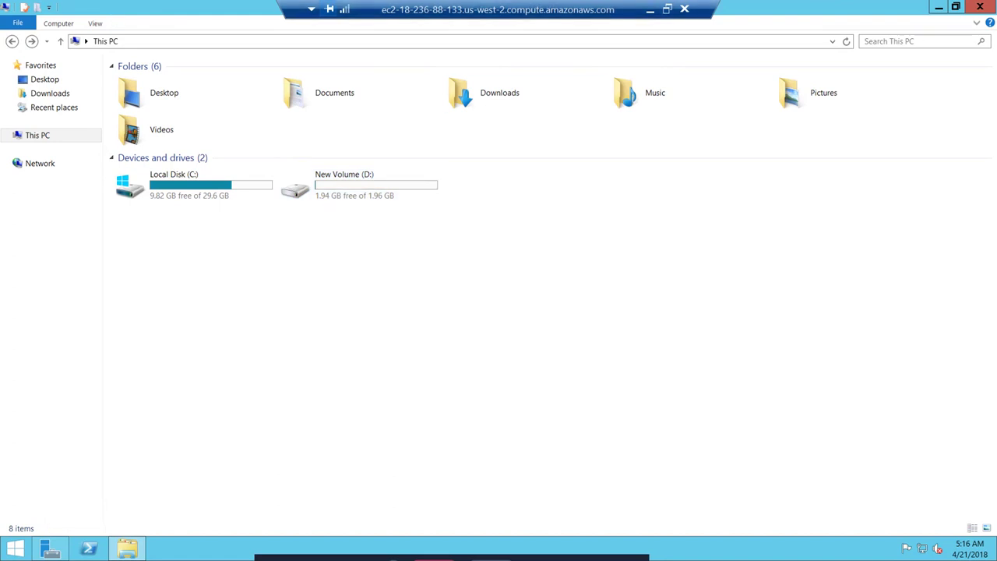
Switch to the EC2 console in the browser and detach the volume wins-vol, confirming the detachment
click(651, 10)
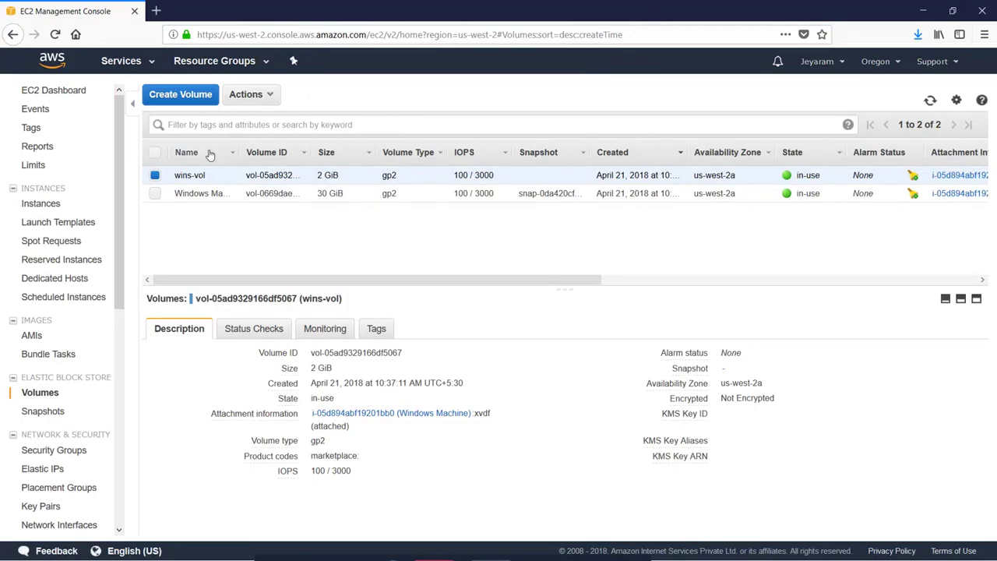
click(268, 96)
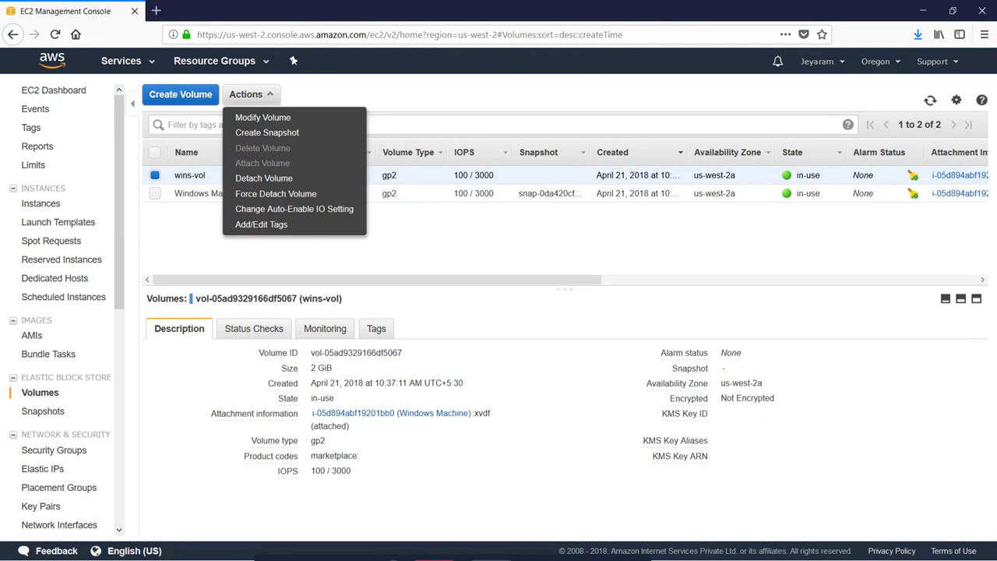
click(257, 178)
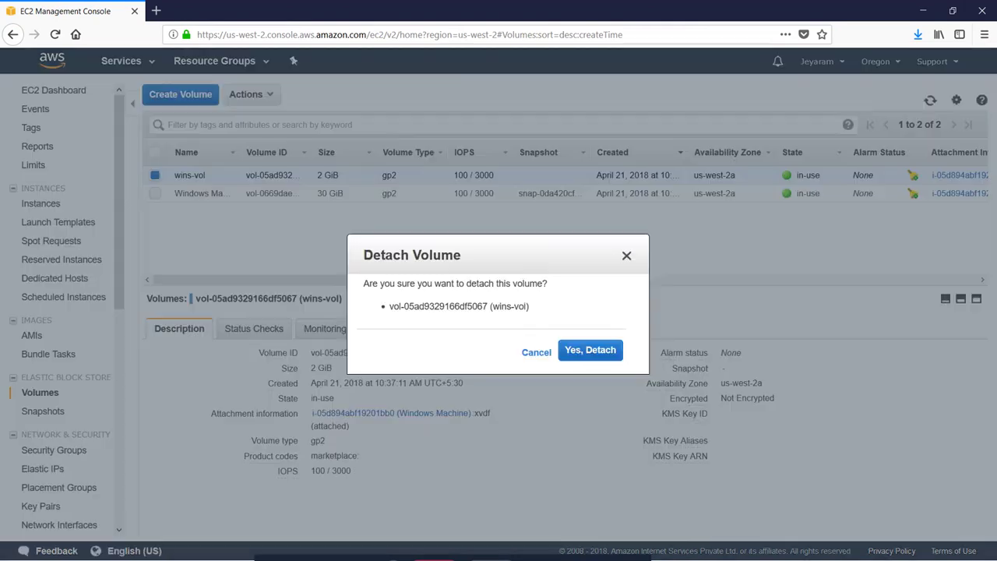
click(590, 350)
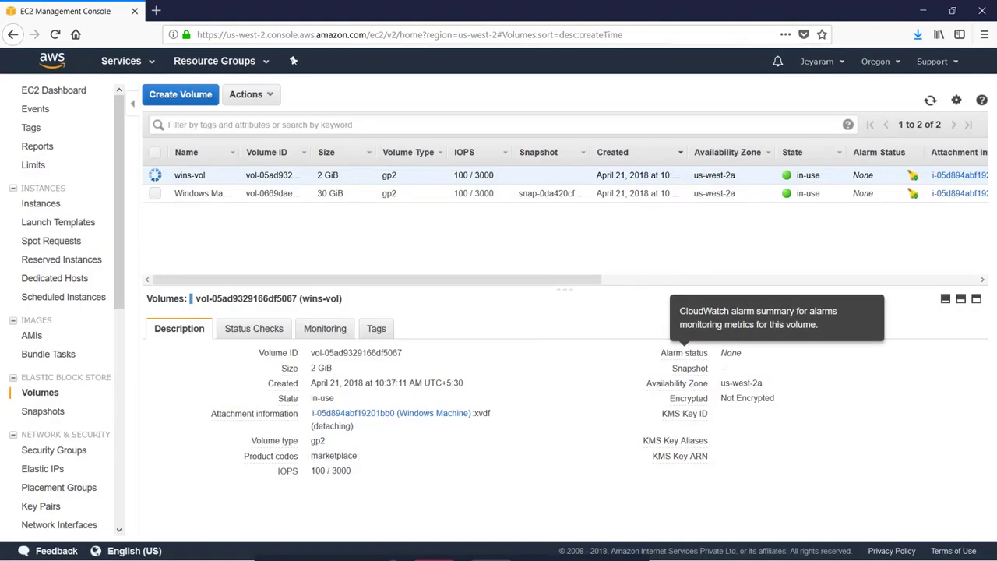
Refresh the volumes list to check the state of wins-vol, and check the drives under This PC in the remote session
drag(530, 279, 662, 265)
click(931, 100)
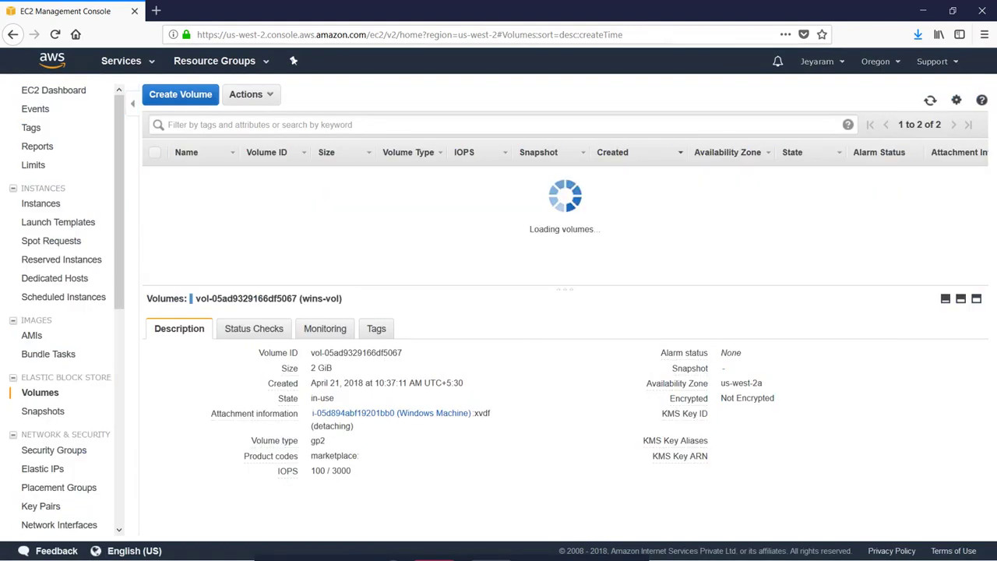
click(930, 100)
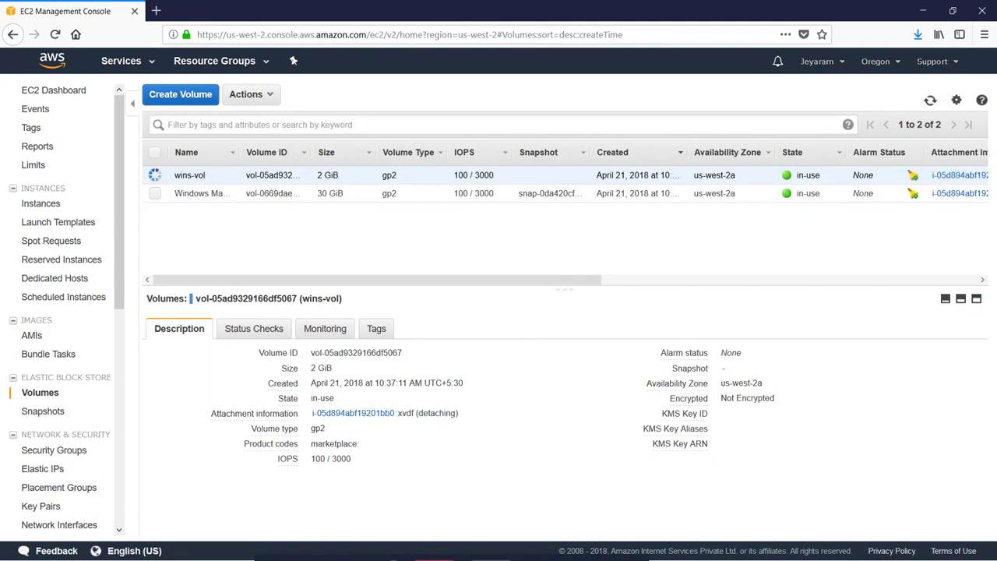
click(931, 99)
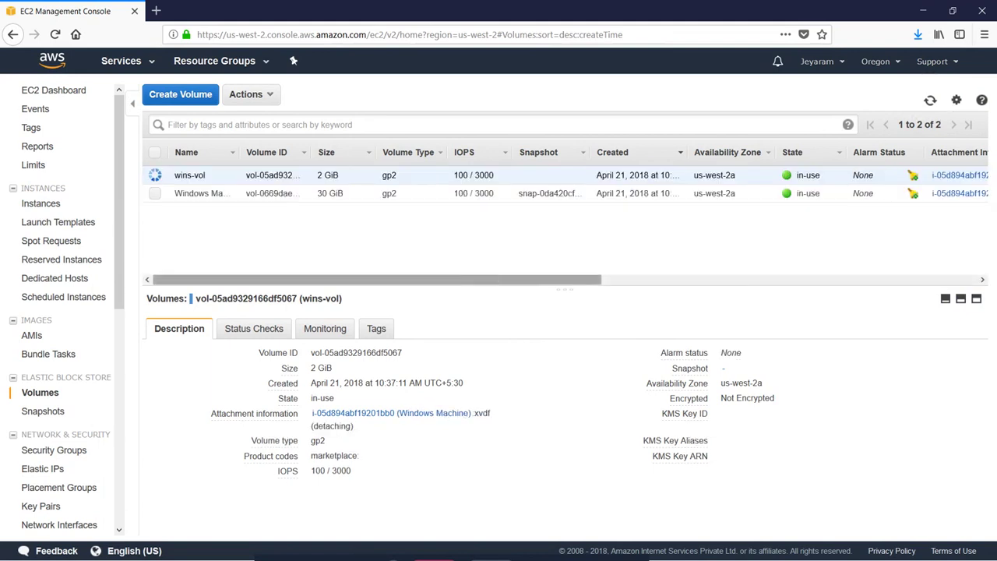
mouse_move(502, 279)
mouse_down()
mouse_move(634, 271)
mouse_move(494, 267)
mouse_up()
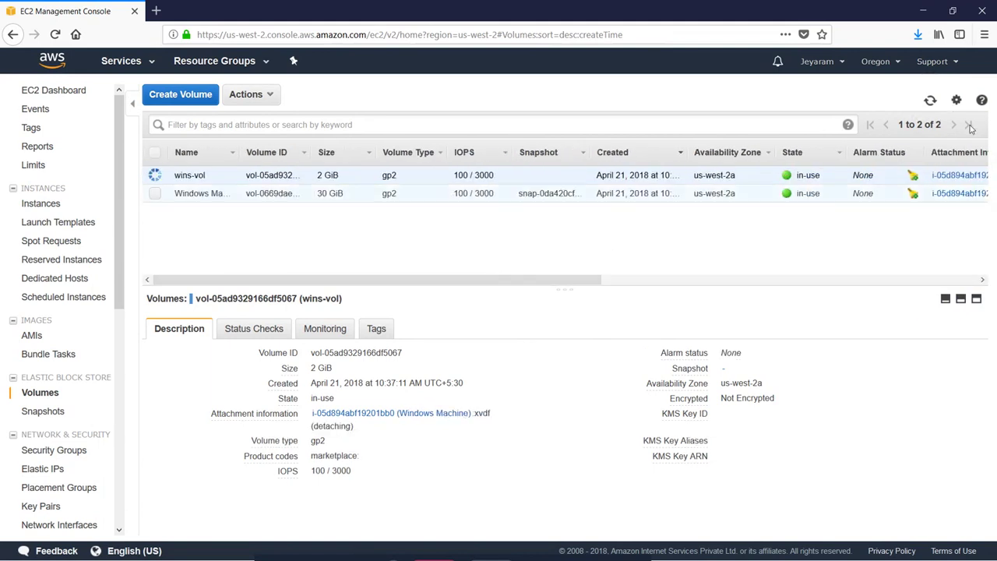
click(930, 100)
click(931, 100)
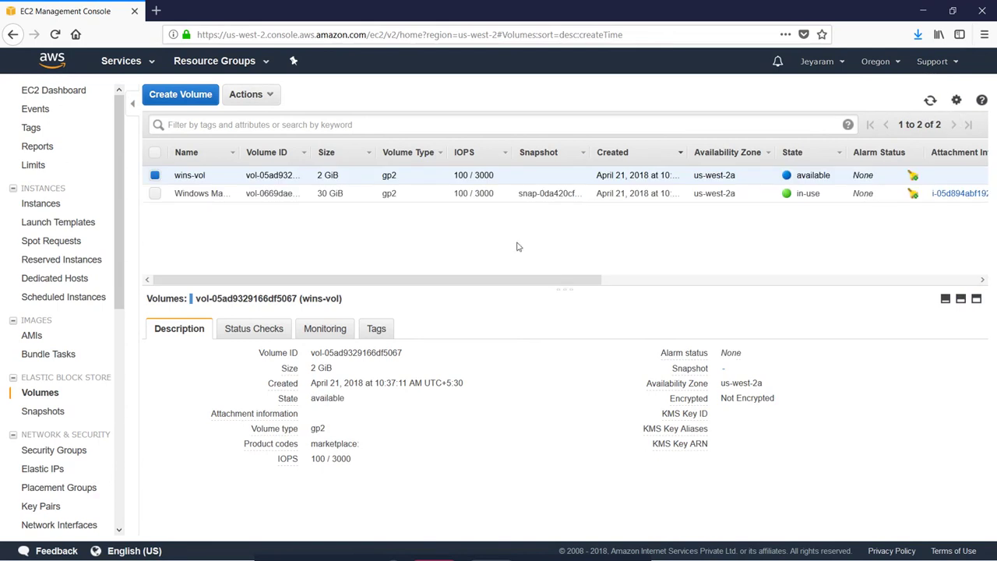
key(alt+Tab)
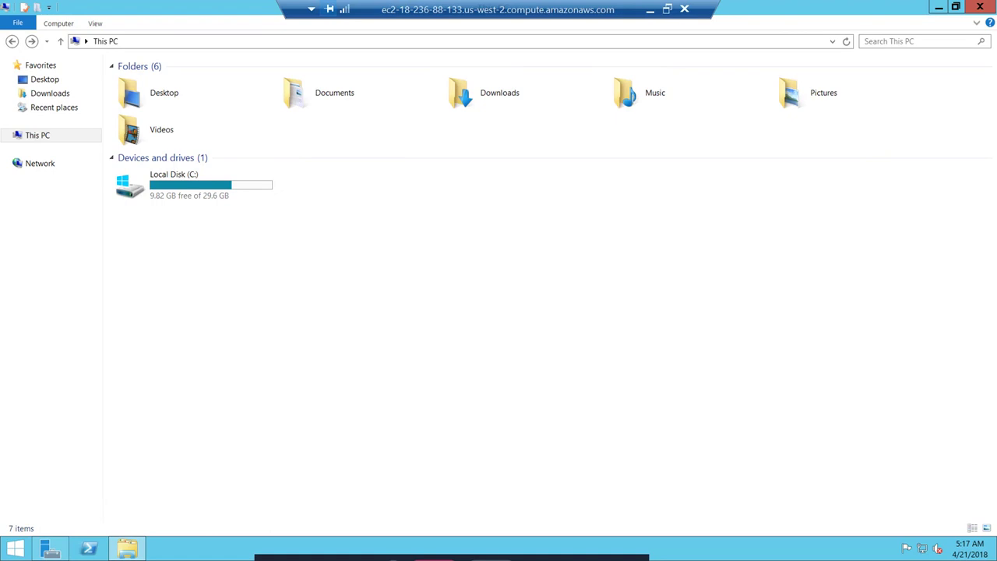
click(651, 10)
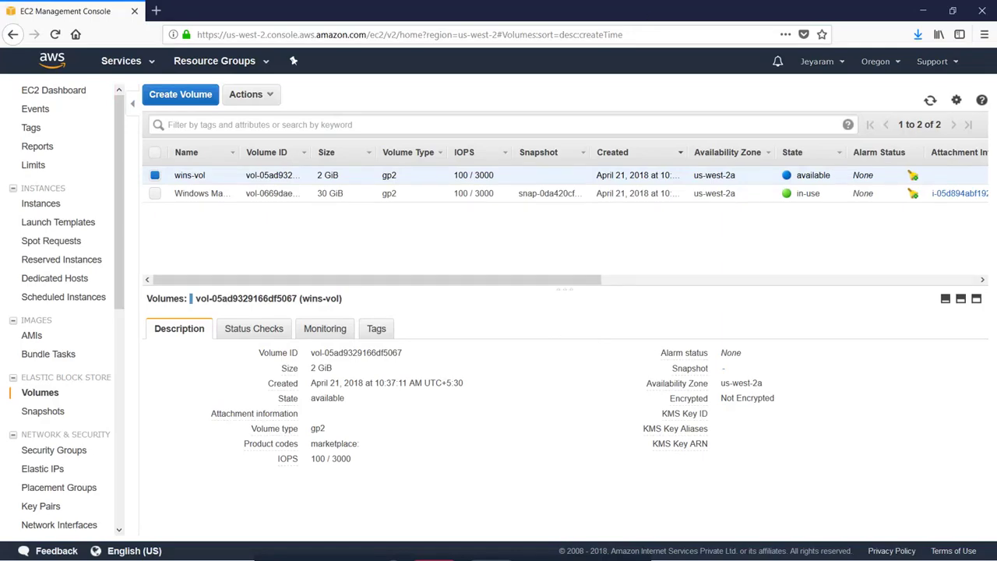